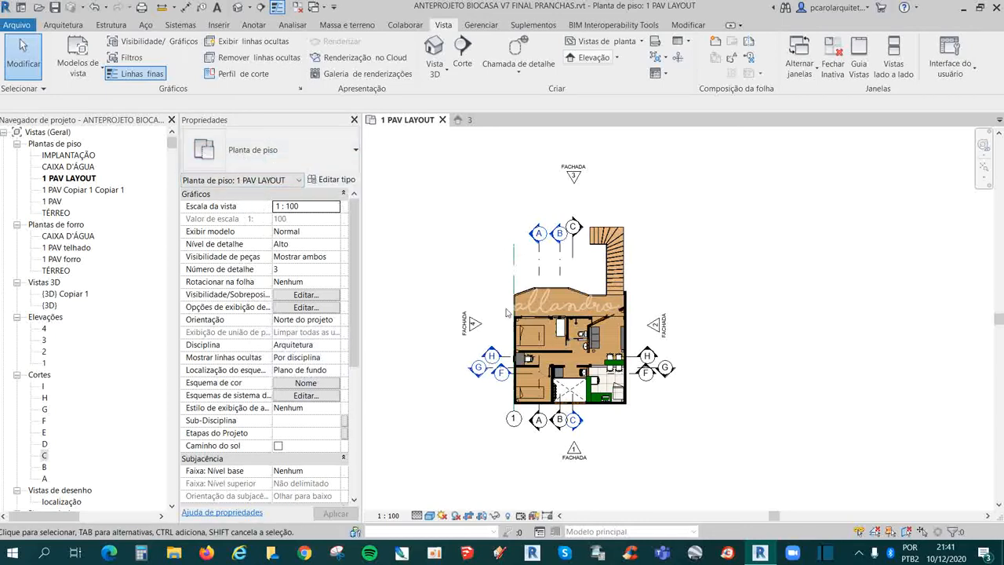
- Move the FACHADA 3 elevation marker slightly closer to the floor plan in 1 PAV LAYOUT
middle_click_drag(637, 346, 653, 326)
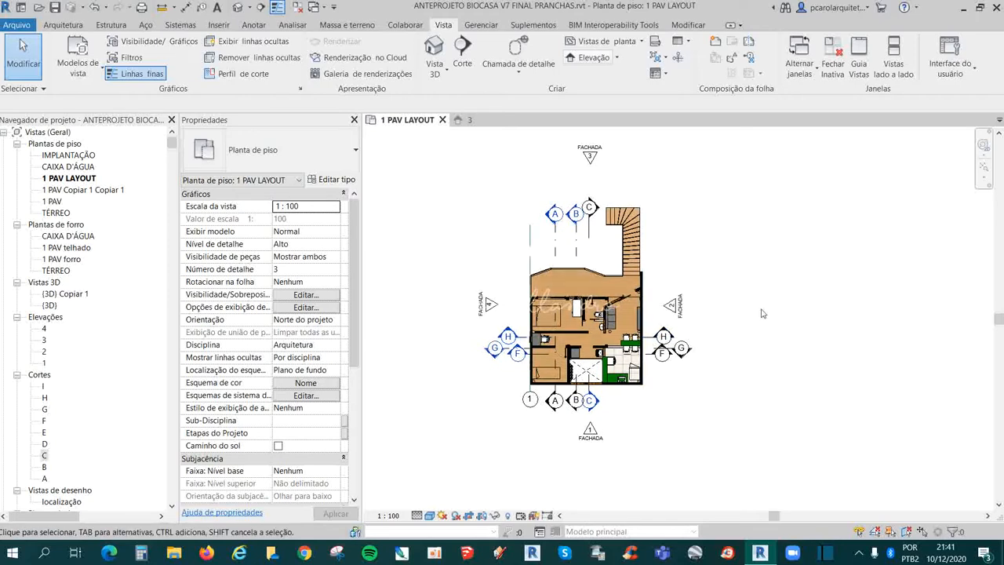
left_click(776, 294)
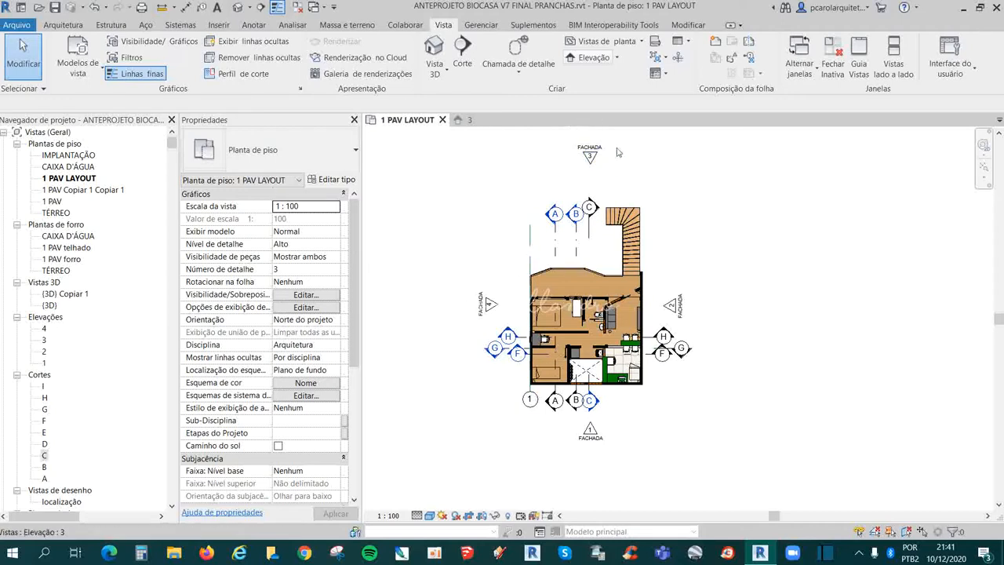
left_click_drag(645, 134, 570, 166)
left_click(636, 183)
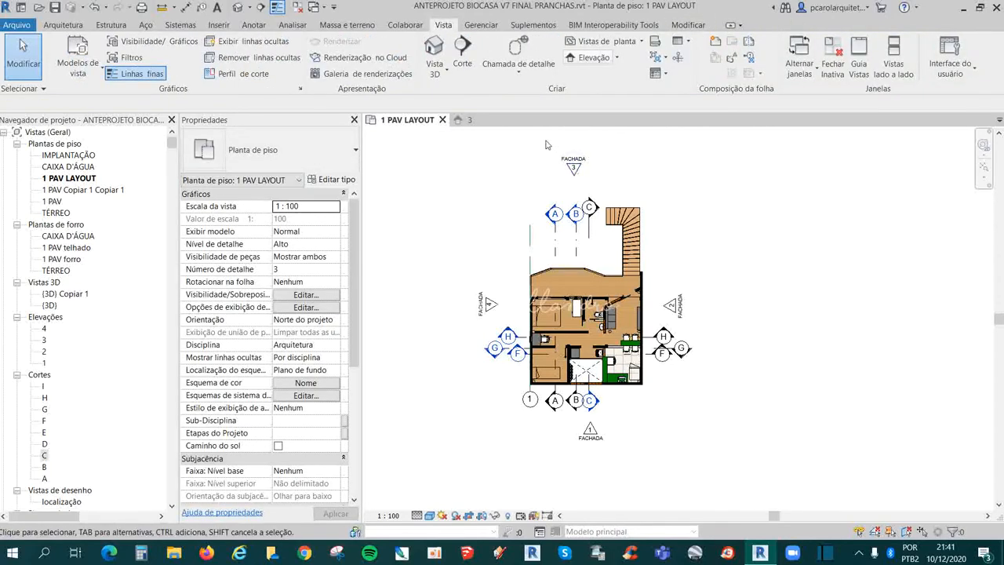
- Identify the FACHADA 2 elevation marker in the floor plan and open the elevation 2 view
left_click(618, 59)
left_click(751, 285)
middle_click_drag(863, 240, 830, 254)
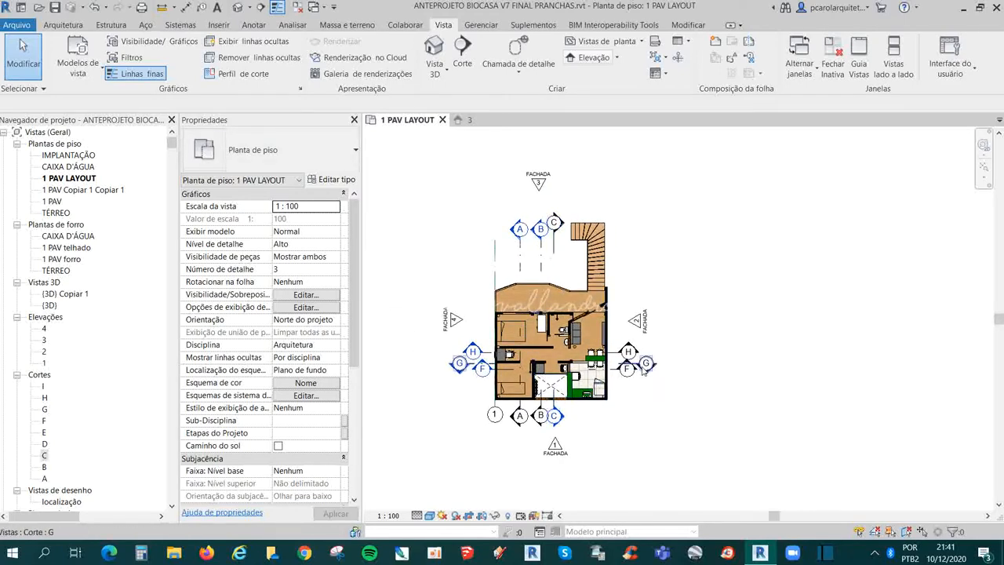
left_click(639, 322)
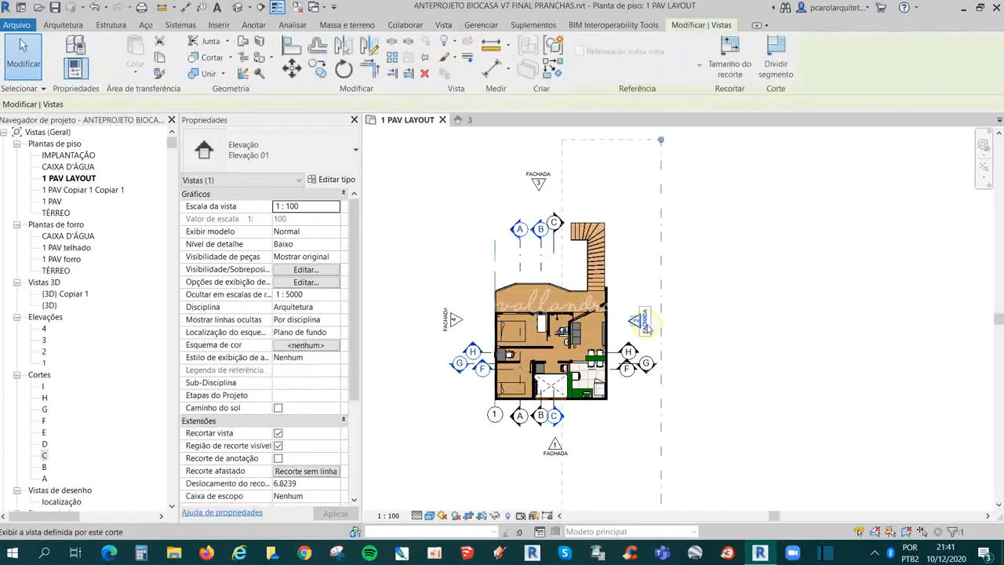
left_click(43, 352)
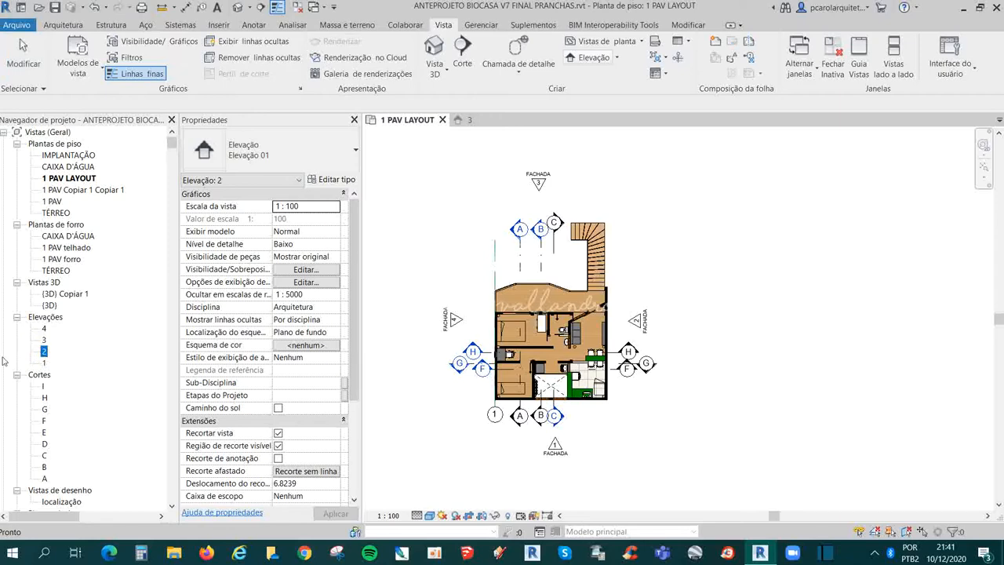
double_click(44, 352)
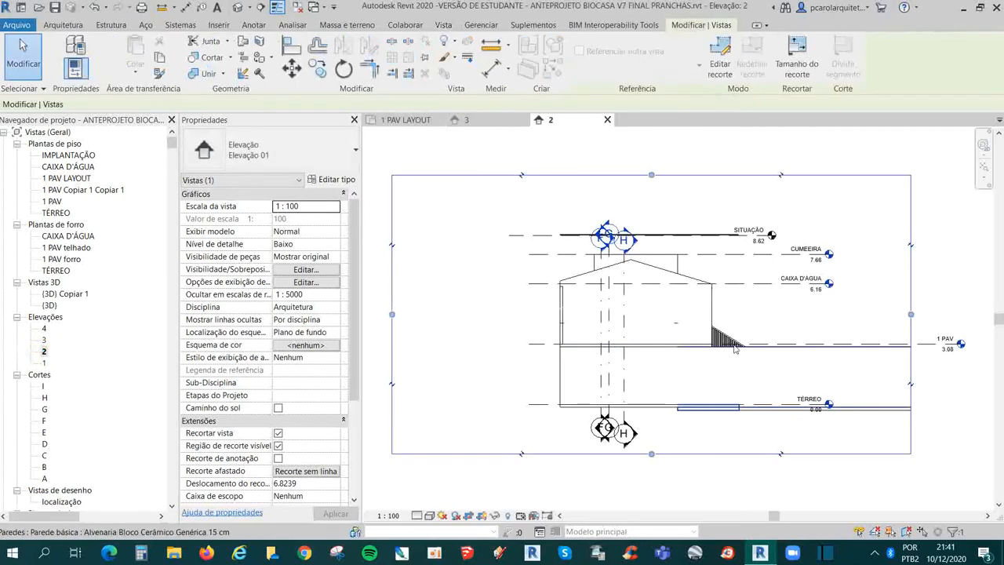
- Extend the right side of elevation 2's crop region beyond the end of the building
middle_click_drag(832, 312, 698, 297)
scroll(696, 295, "down", 2)
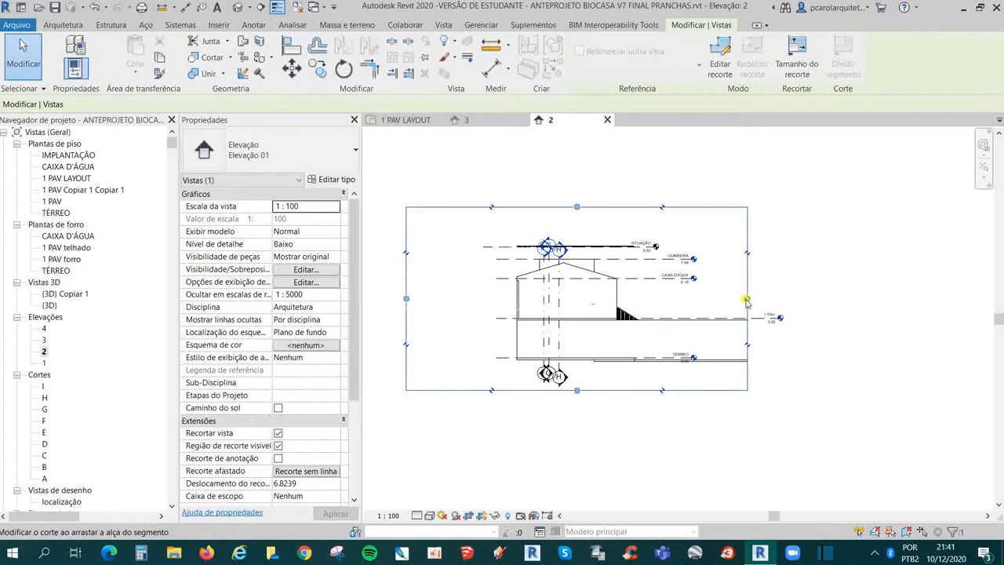
left_click_drag(748, 298, 872, 301)
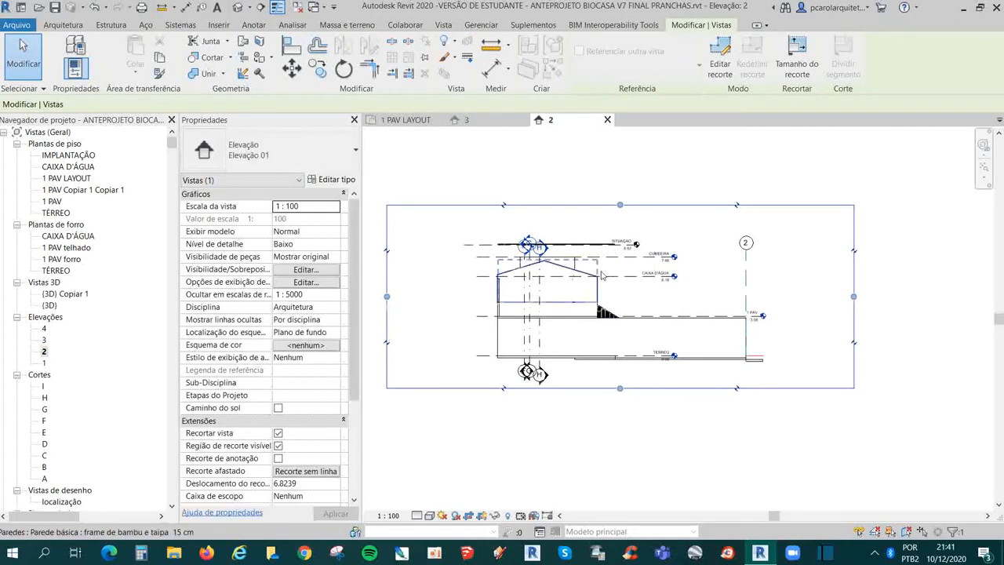
- Remove the long horizontal element at the SITUAÇÃO level above the roof from elevation 2
scroll(594, 259, "up", 2)
scroll(594, 259, "up", 3)
scroll(647, 243, "down", 3)
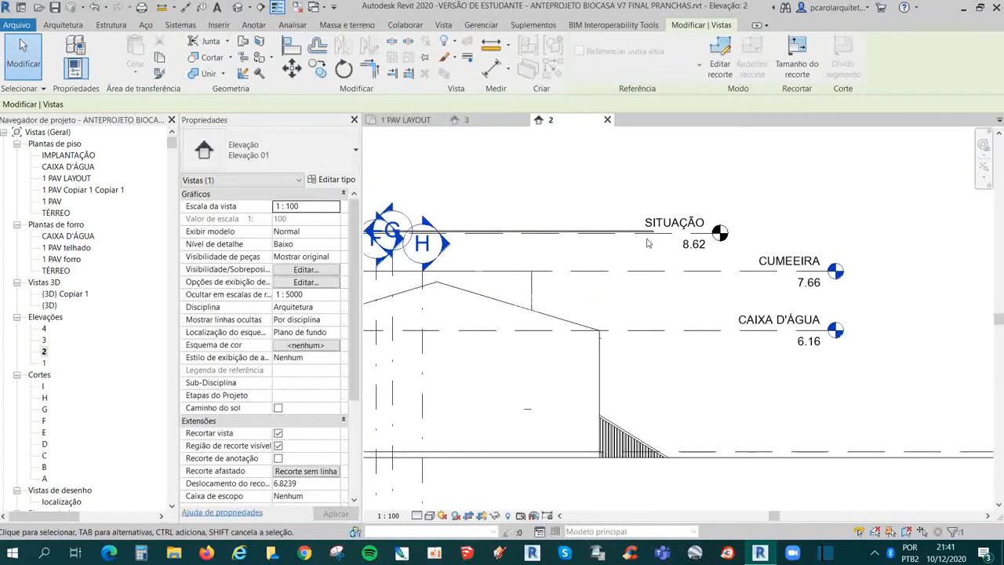
scroll(457, 221, "up", 3)
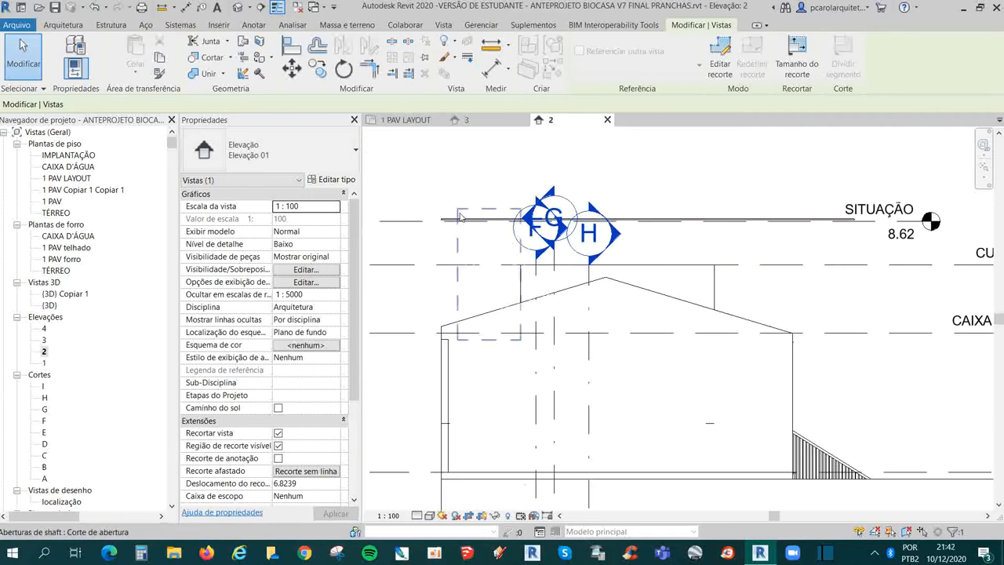
left_click(457, 220)
scroll(636, 302, "down", 2)
key("Delete")
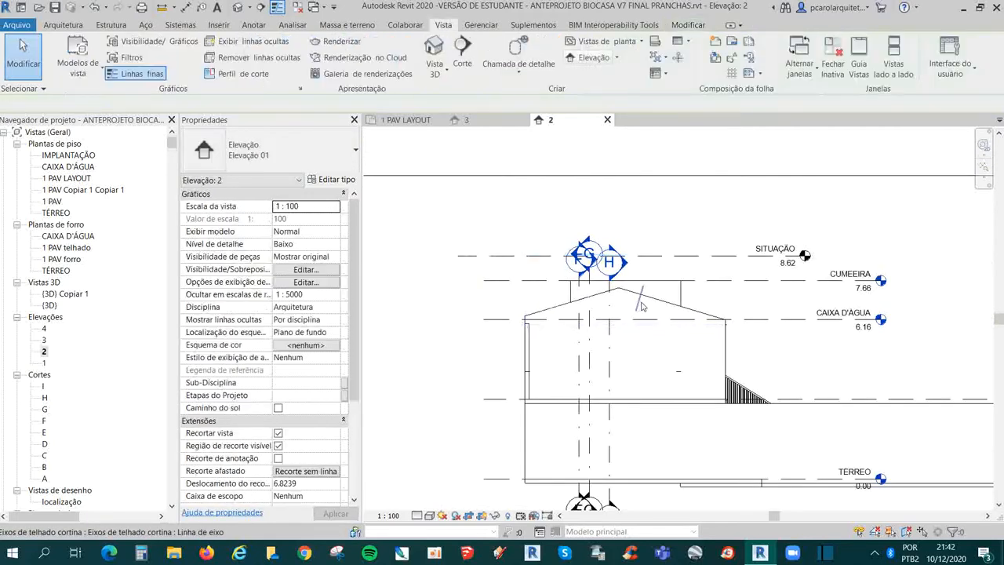
scroll(609, 324, "down", 1)
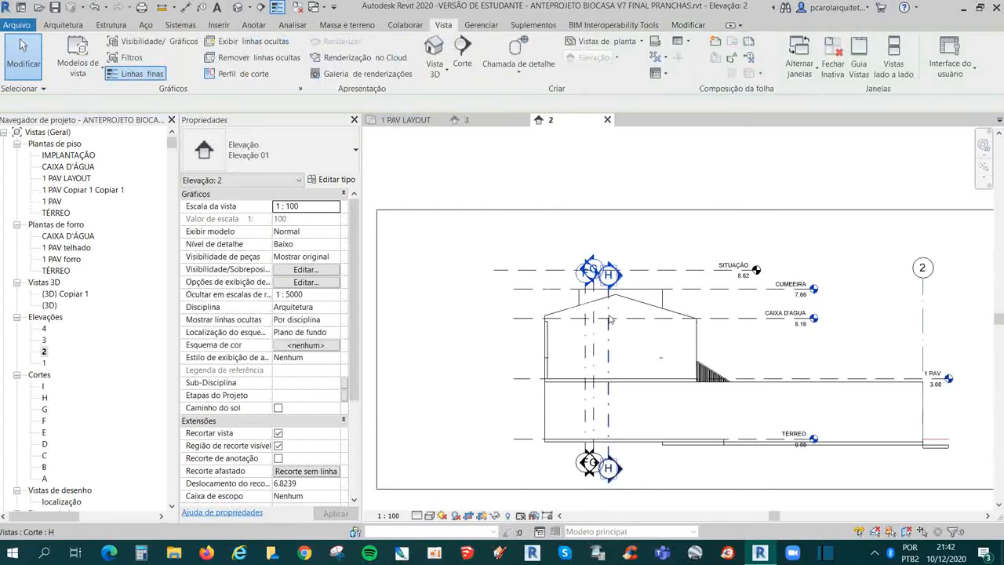
- Check the finished elevation 3 as a presentation reference and return to elevation 2
left_click(483, 121)
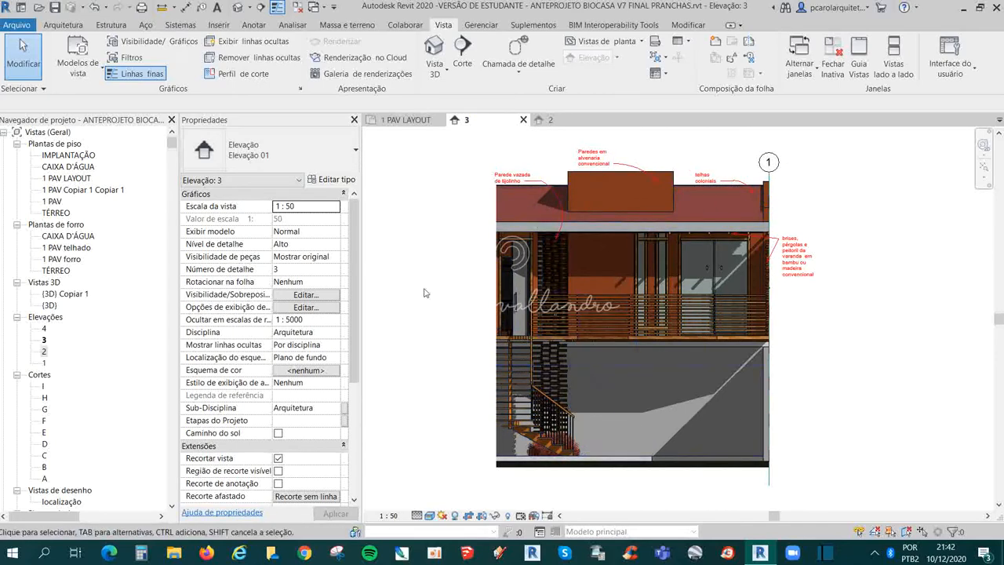
left_click(550, 119)
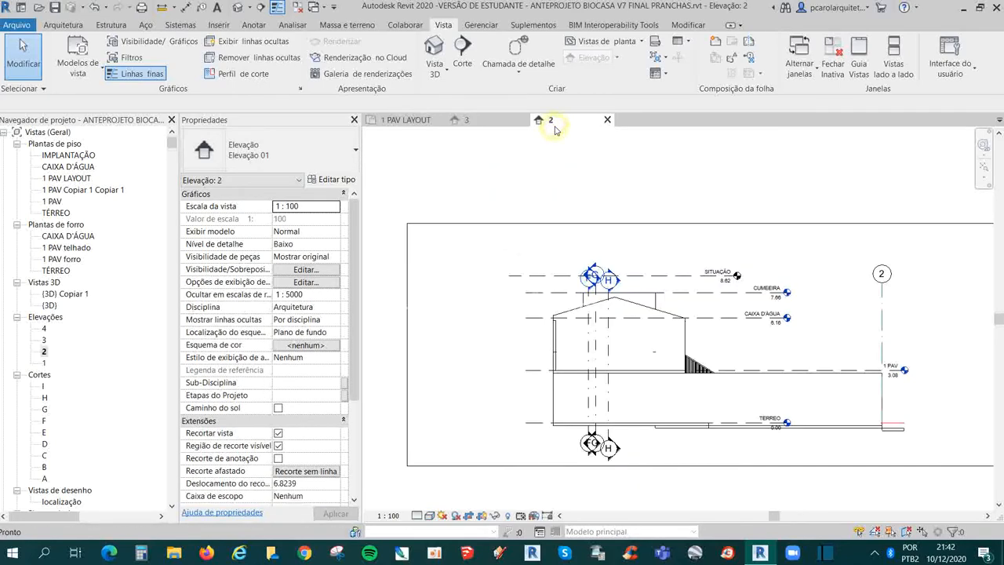
scroll(618, 282, "down", 3)
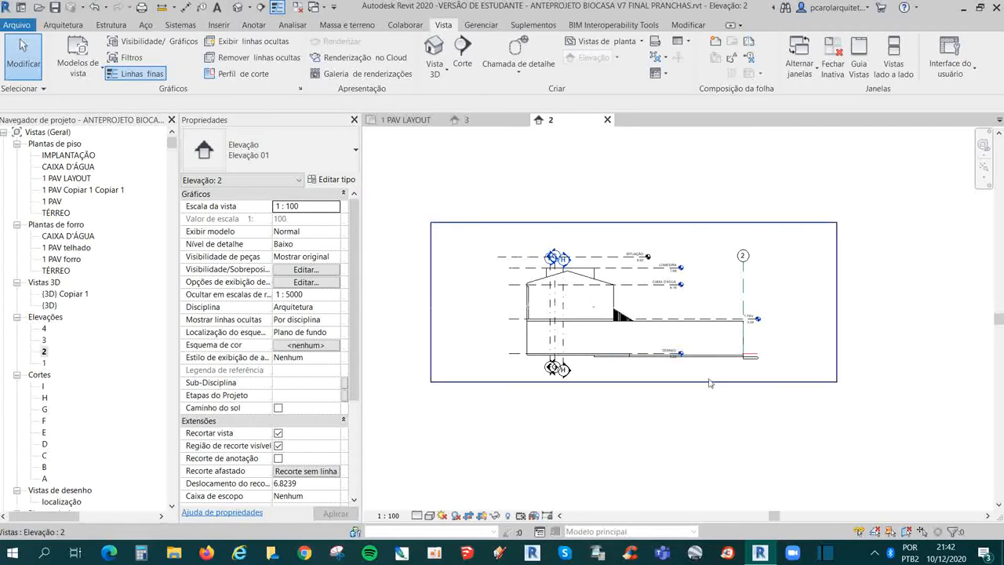
- Hide the section marks category in elevation 2, starting from section H
scroll(571, 322, "up", 2)
left_click_drag(573, 290, 539, 309)
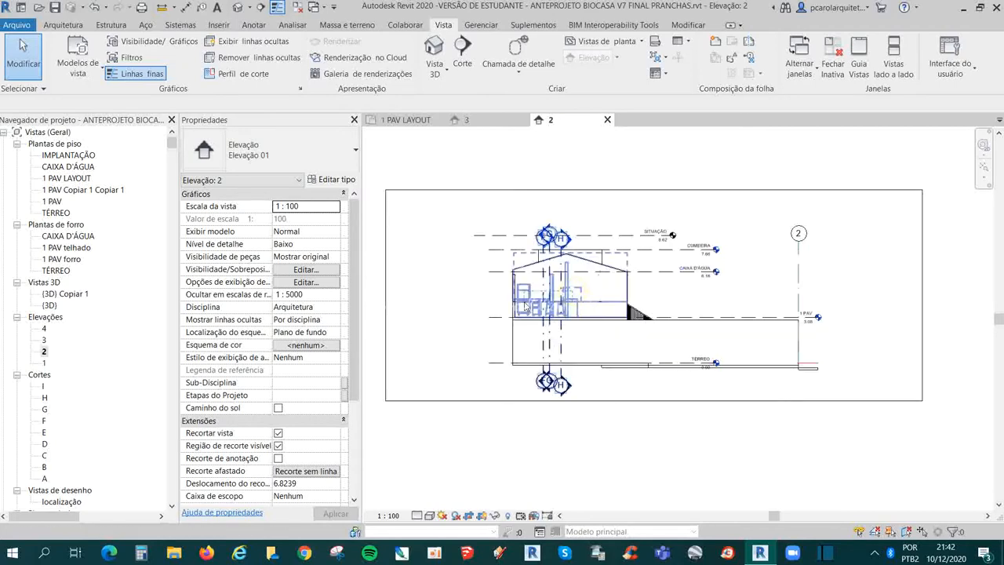
left_click(731, 134)
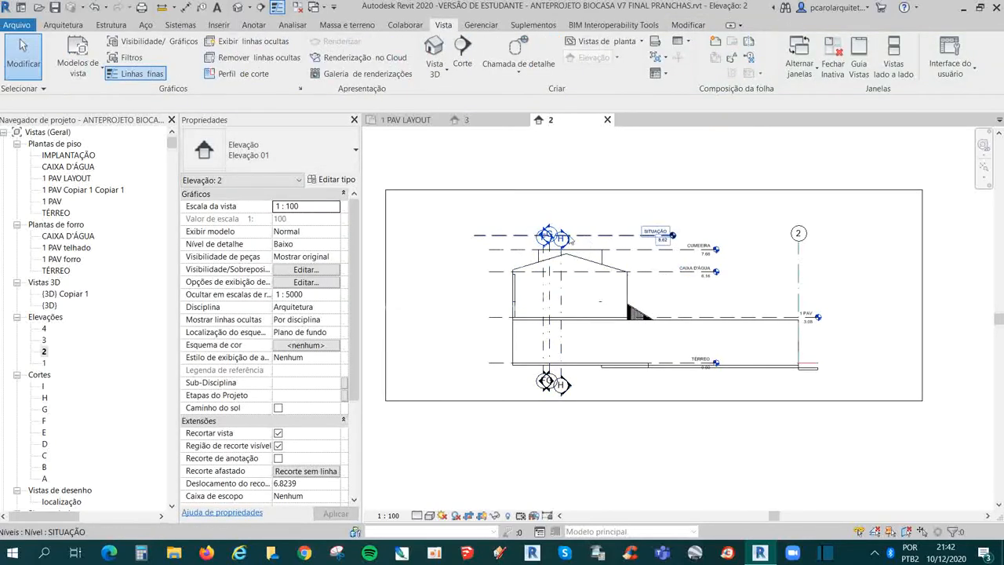
left_click(561, 289)
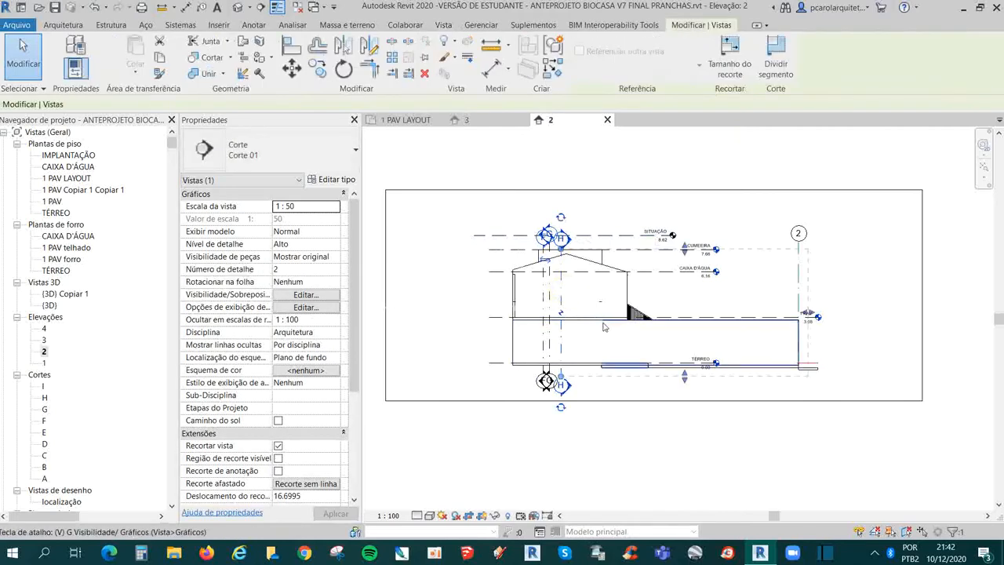
key("Escape")
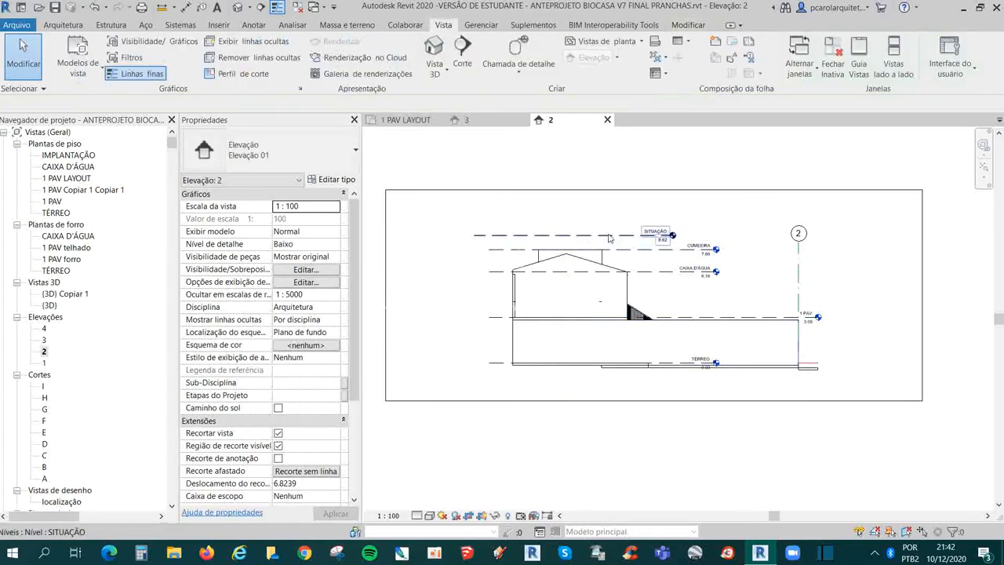
- Hide the levels category in elevation 2, starting from the SITUAÇÃO level
left_click(606, 233)
scroll(666, 298, "up", 1)
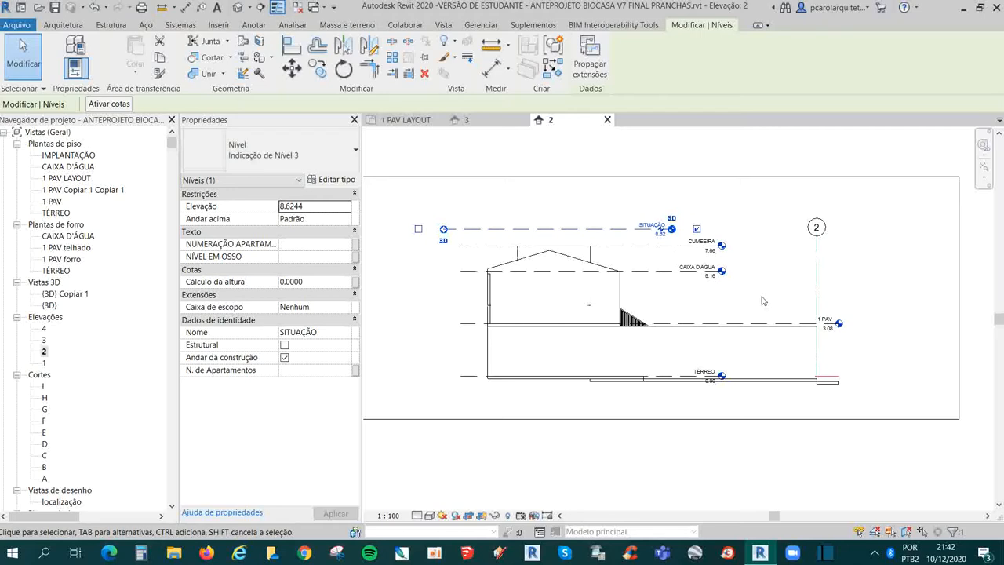
key("v")
key("h")
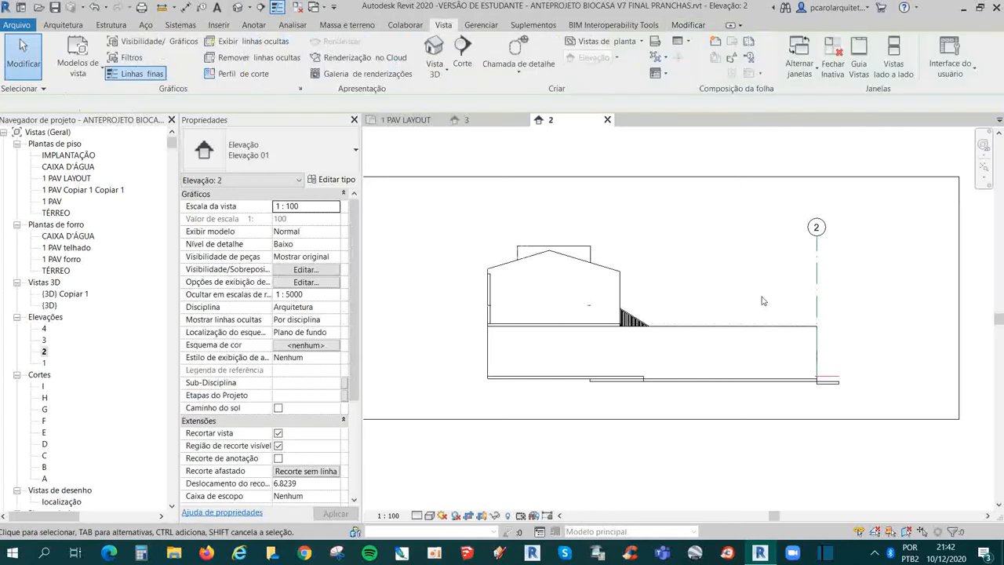
- Turn off the upper bubble of grid line 2 and shorten the line's upper end in elevation 2
scroll(730, 297, "down", 2)
scroll(624, 309, "up", 3)
scroll(846, 313, "down", 1)
middle_click_drag(765, 299, 701, 285)
left_click(822, 247)
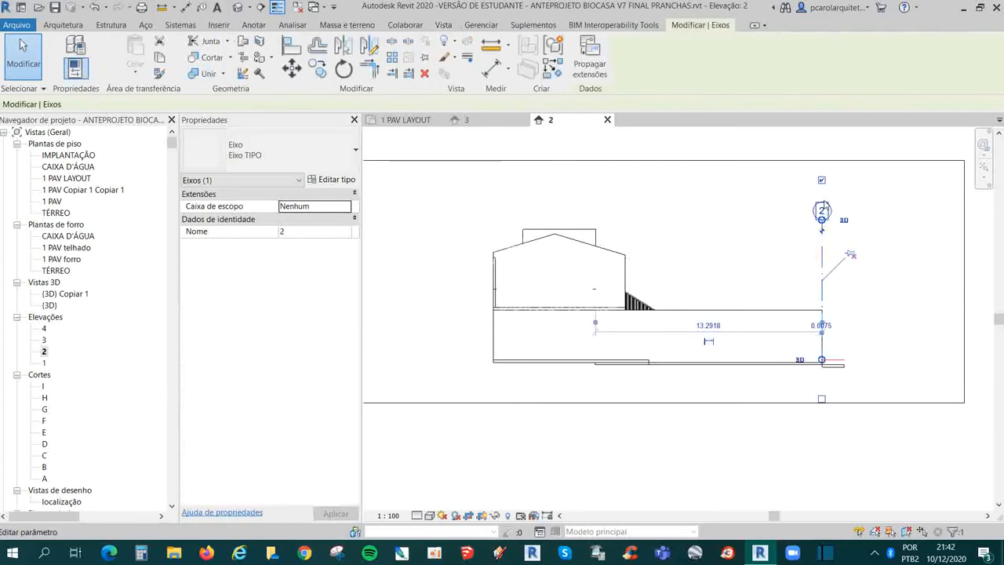
left_click_drag(822, 219, 834, 215)
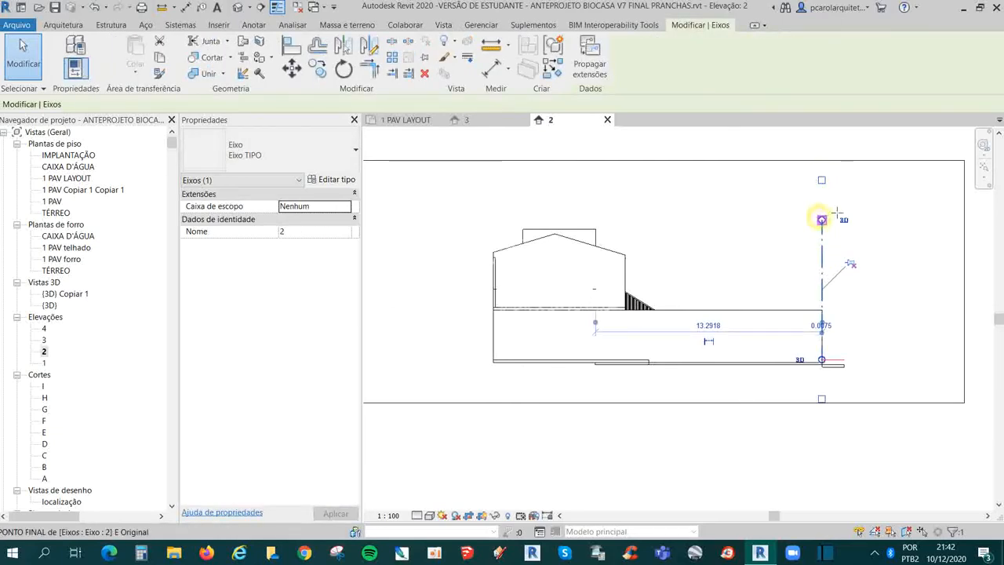
left_click(934, 197)
left_click(821, 253)
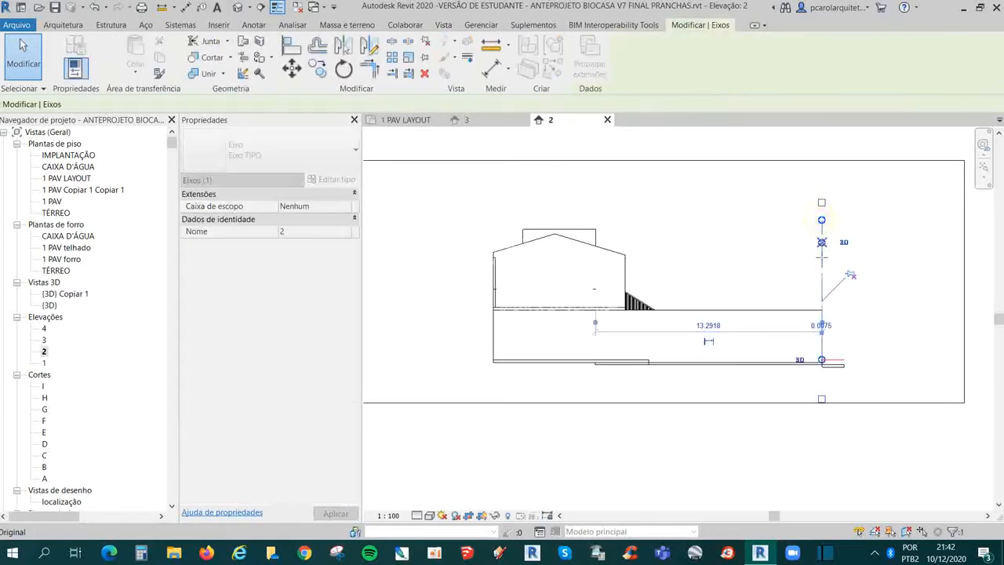
left_click(889, 282)
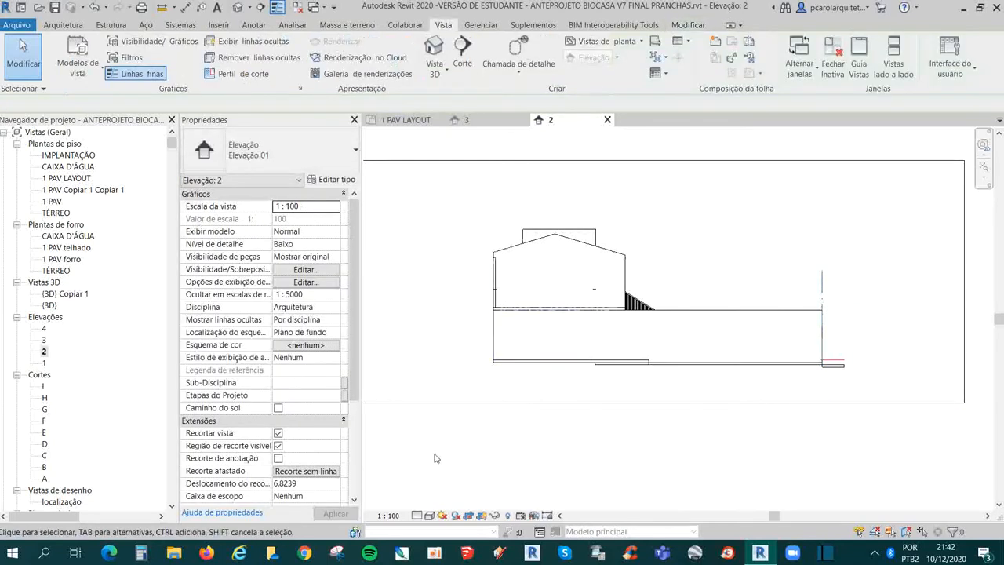
- Set elevation 2's detail level to Alto and its visual style to a coloured display
left_click(429, 516)
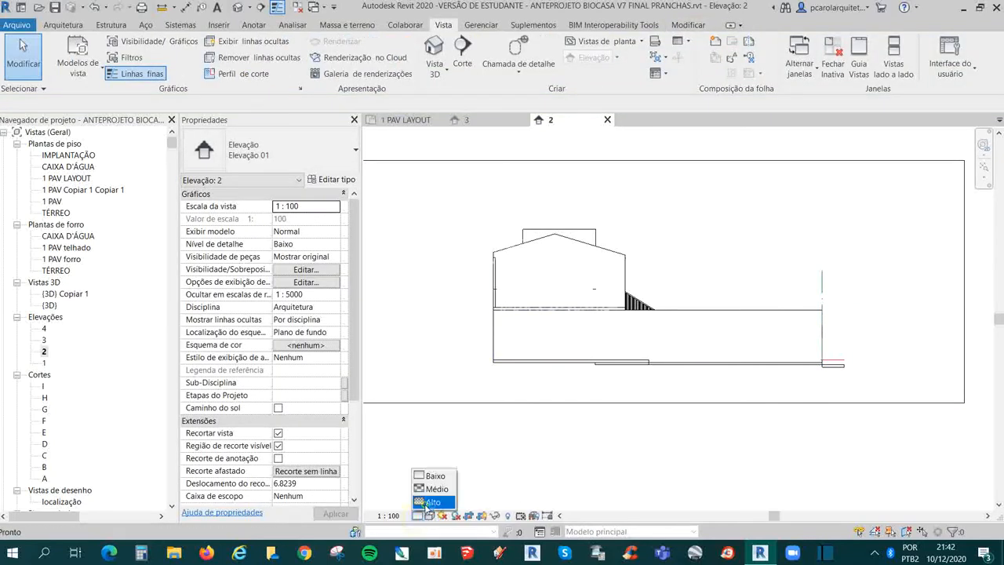
left_click(430, 502)
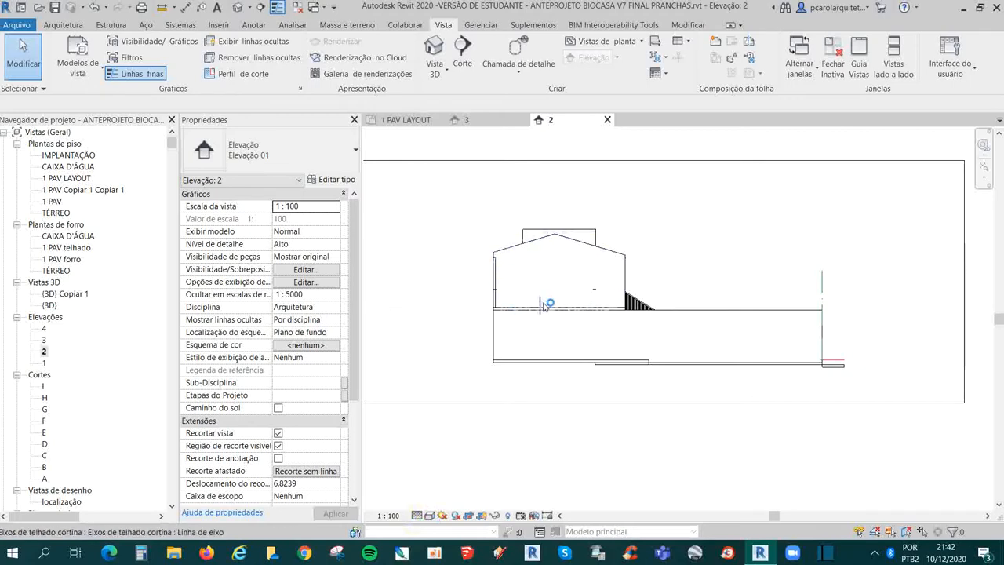
left_click(430, 516)
left_click(463, 493)
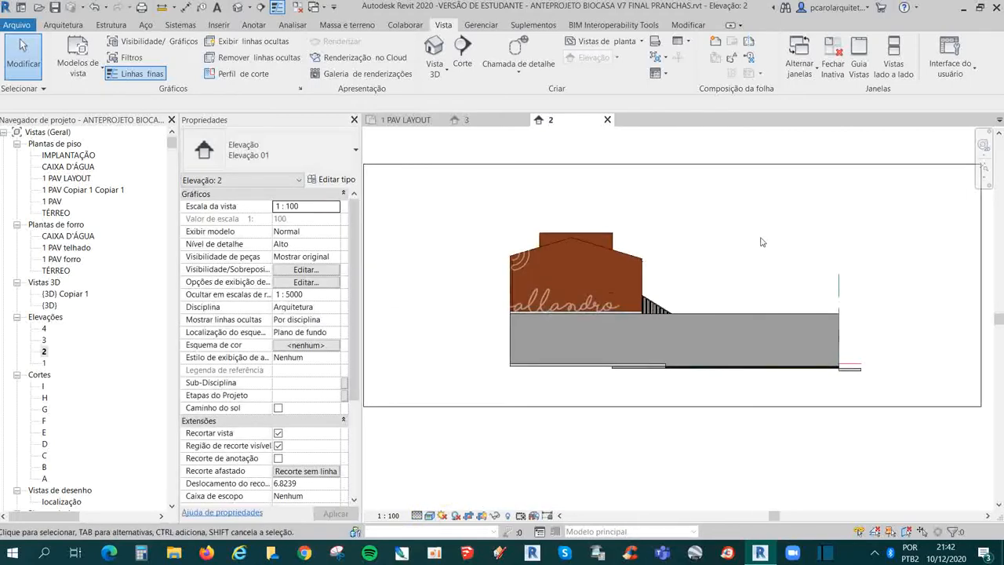
- Compare elevation 2 with elevation 3 and turn on shadows in elevation 2
scroll(753, 244, "down", 1)
left_click(467, 119)
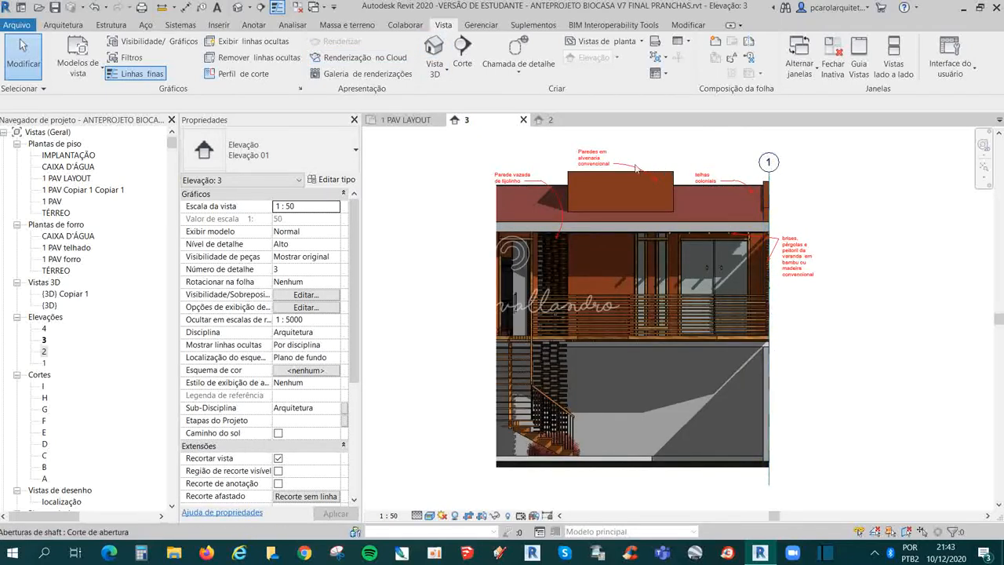
key("ctrl+Tab")
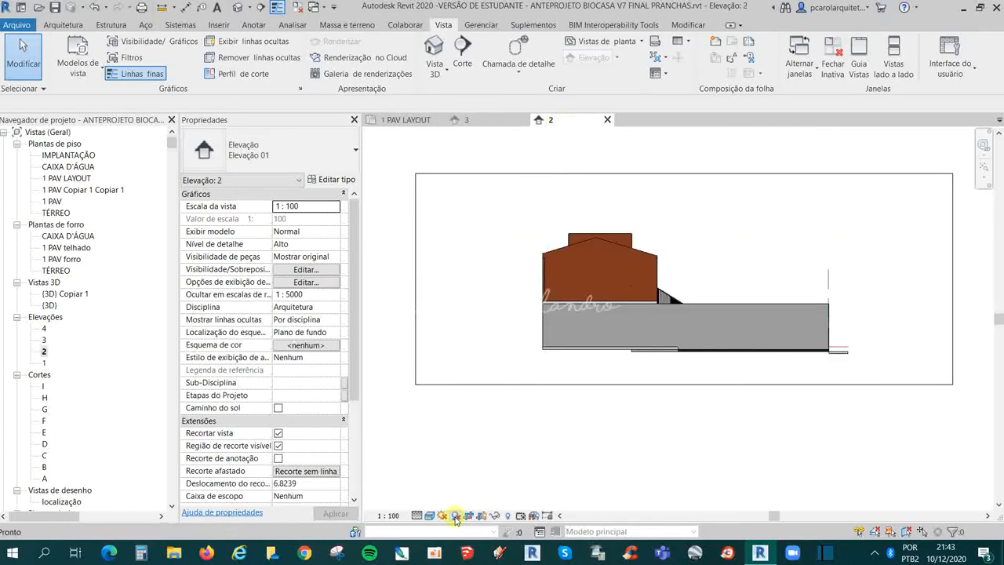
scroll(819, 306, "up", 2)
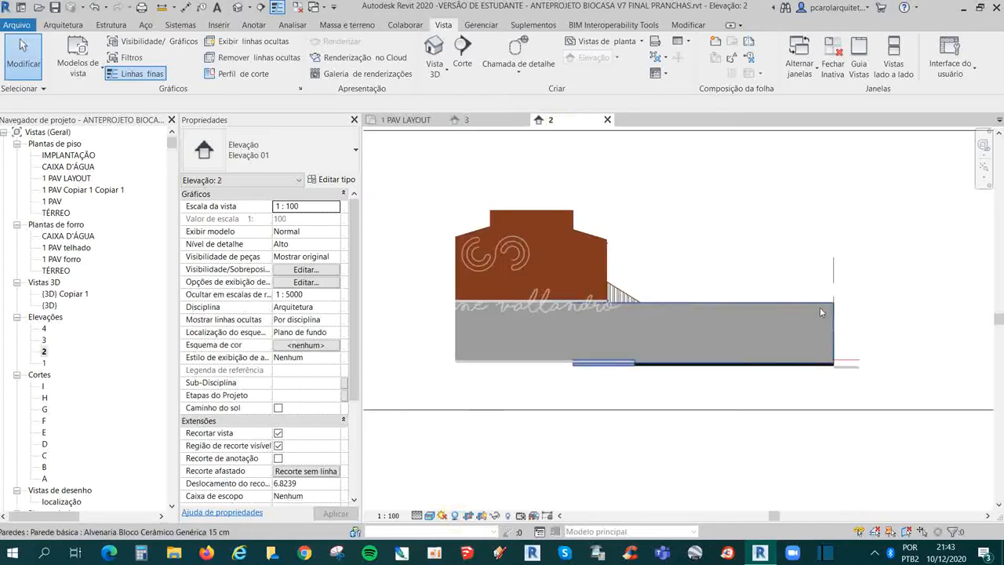
middle_click_drag(754, 221, 766, 241)
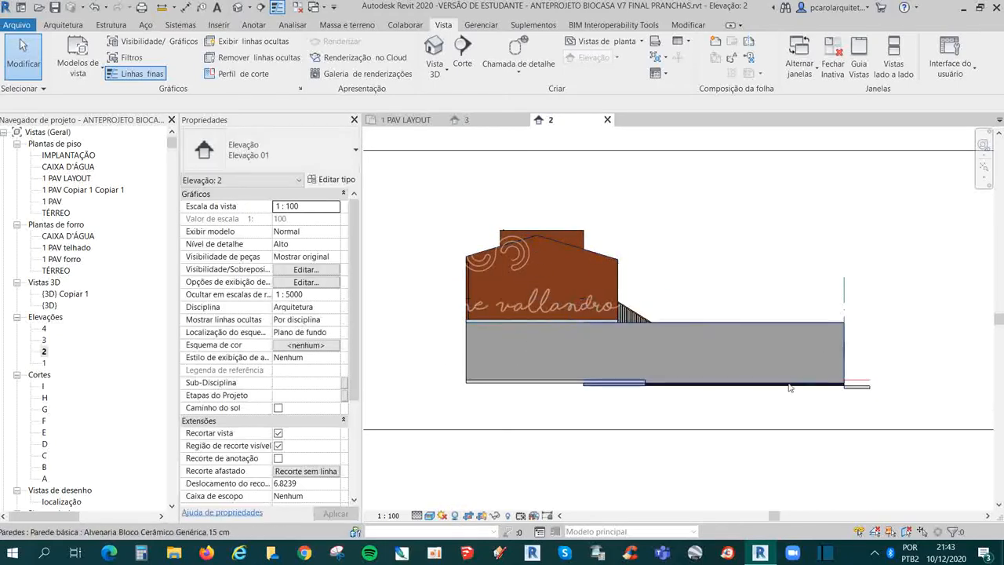
scroll(652, 306, "down", 3)
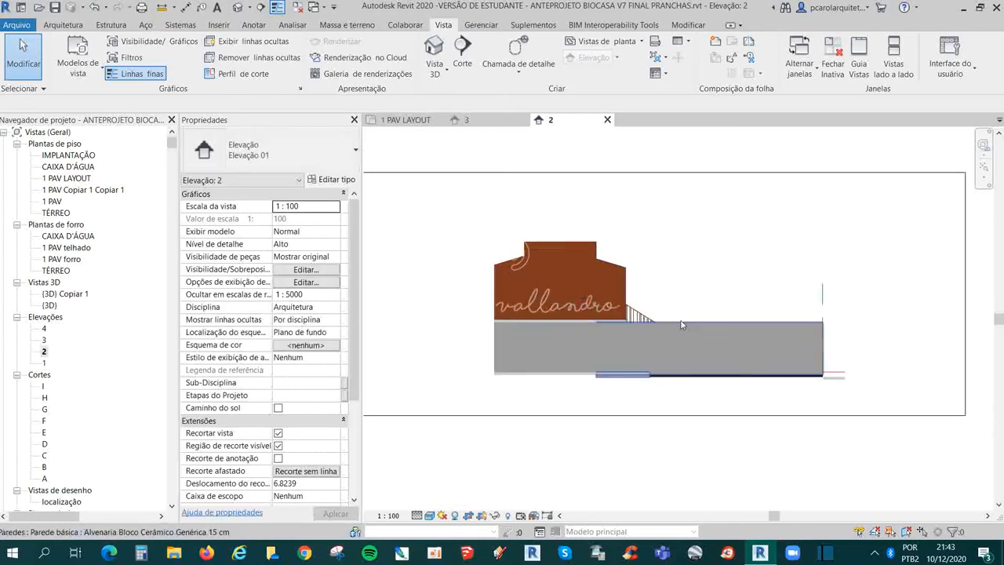
- Turn the visibility of elevation 2's crop region off and back on
left_click(623, 386)
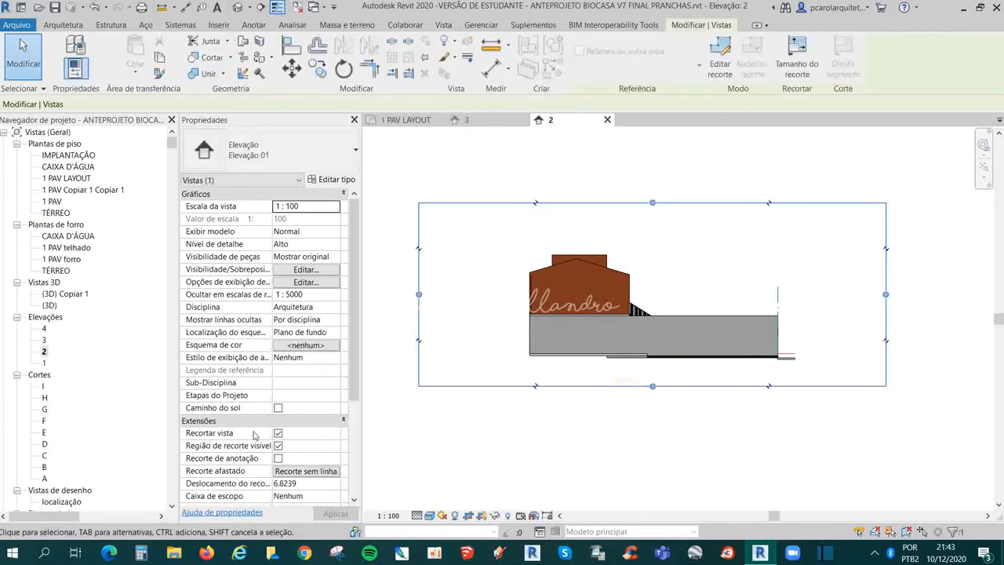
scroll(246, 447, "down", 4)
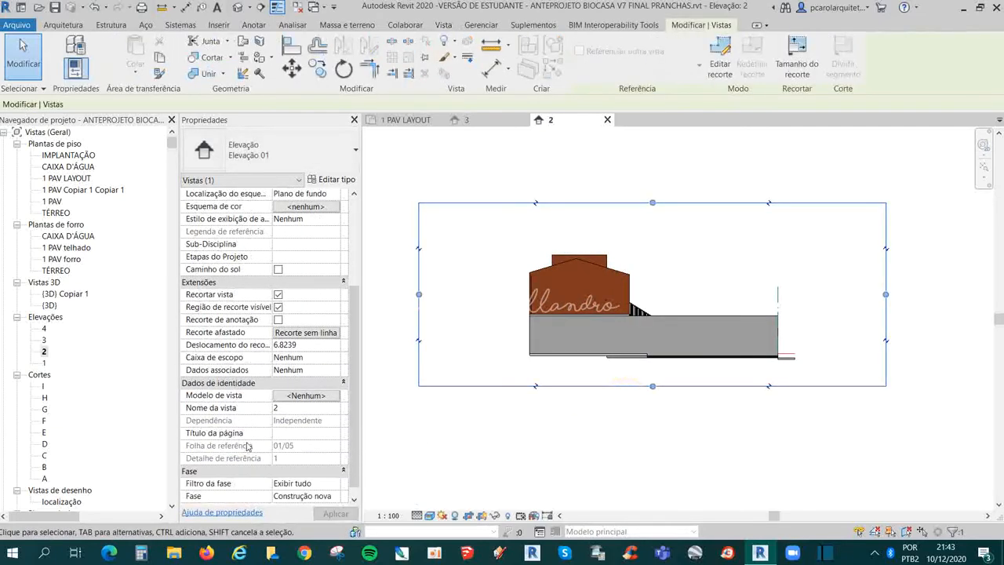
left_click(278, 308)
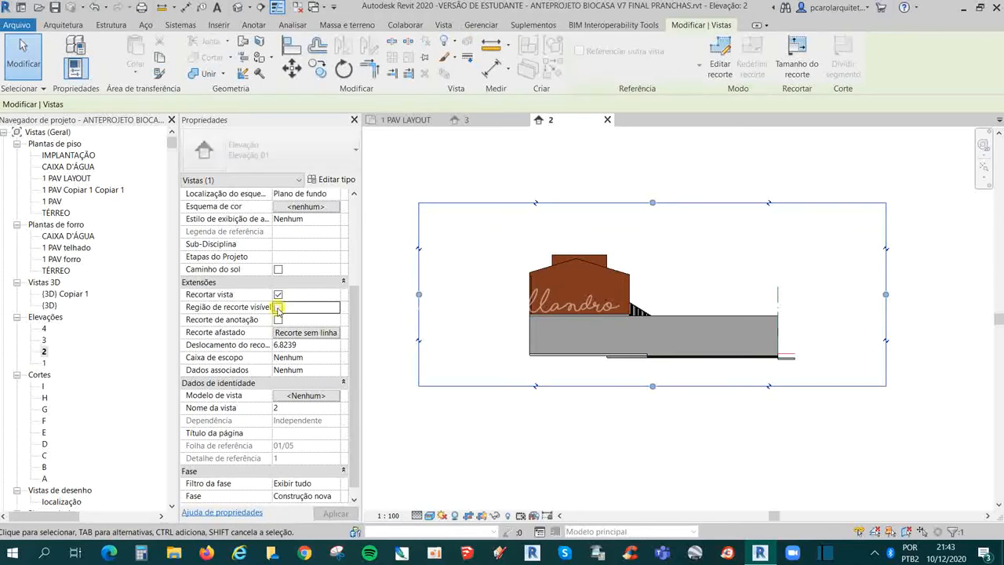
left_click(563, 417)
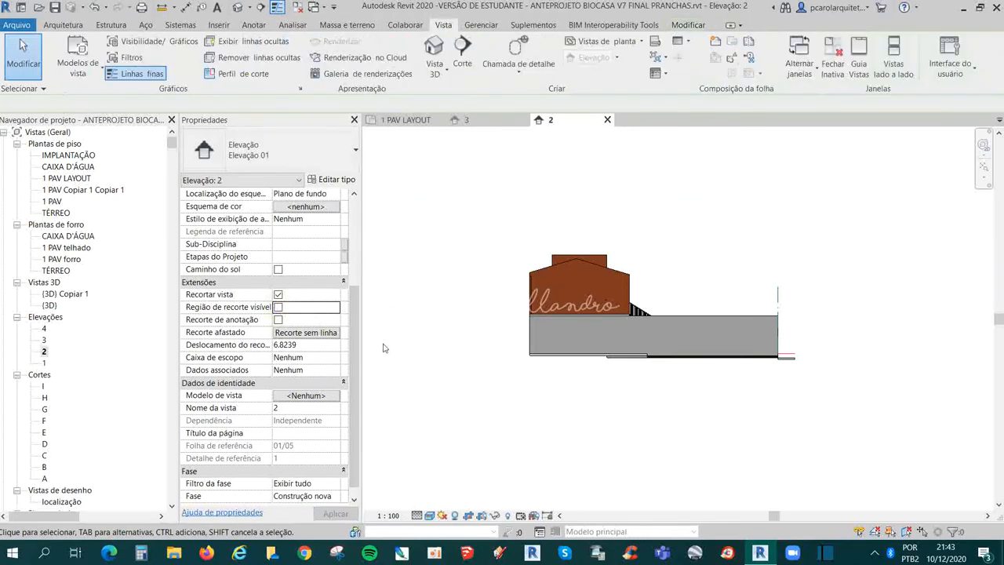
left_click(277, 307)
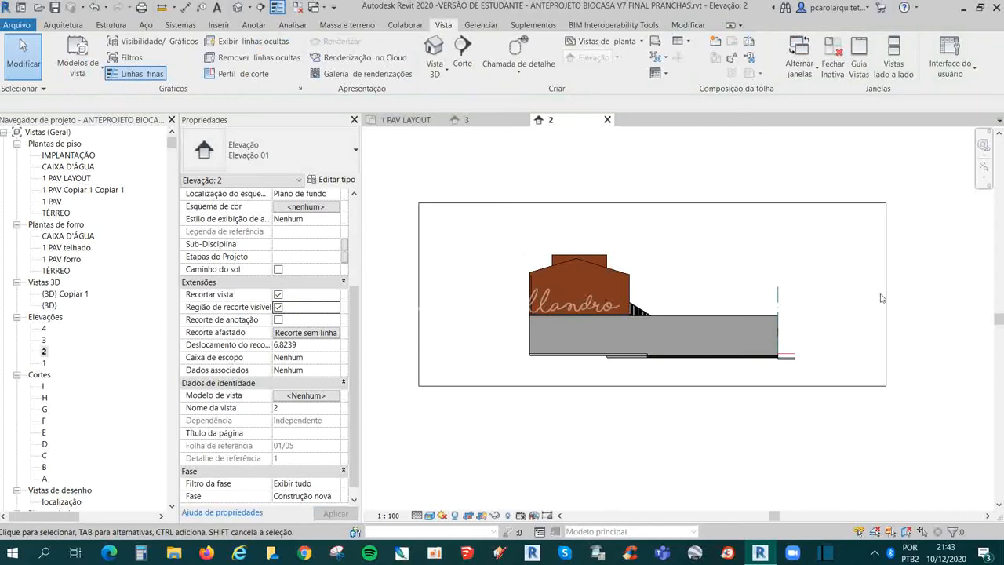
- Pull both side edges of elevation 2's crop region inward, close to the house
left_click(883, 295)
left_click_drag(885, 293, 688, 331)
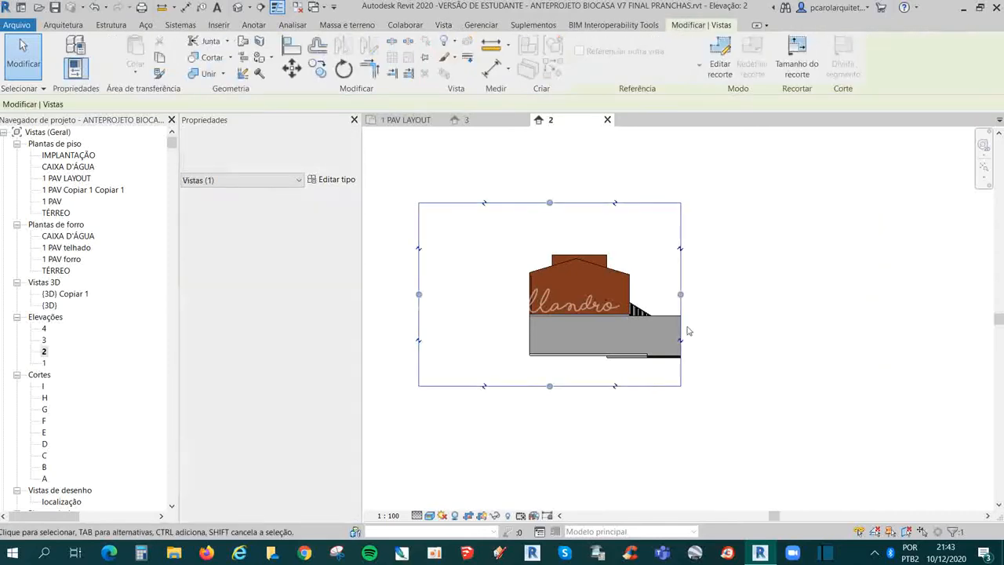
left_click_drag(418, 294, 515, 295)
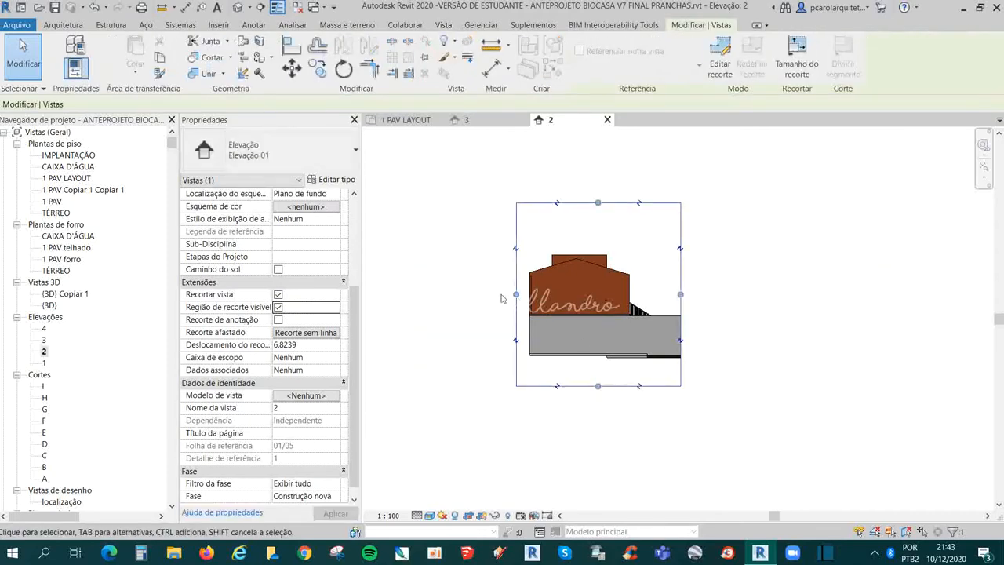
- Extend the right edge of elevation 2's crop region beyond grid line 2 and turn off the crop region's visibility
left_click(277, 306)
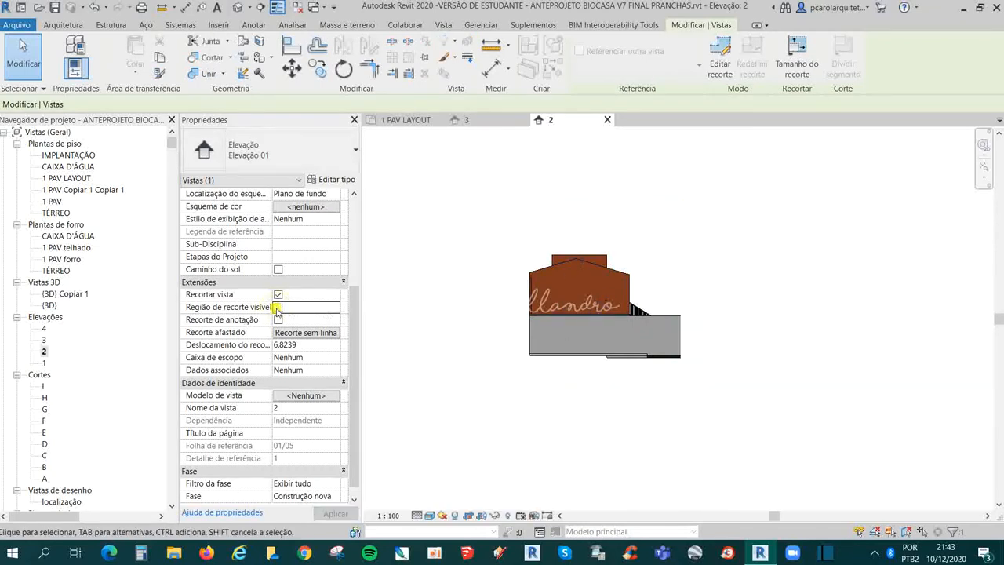
left_click(277, 308)
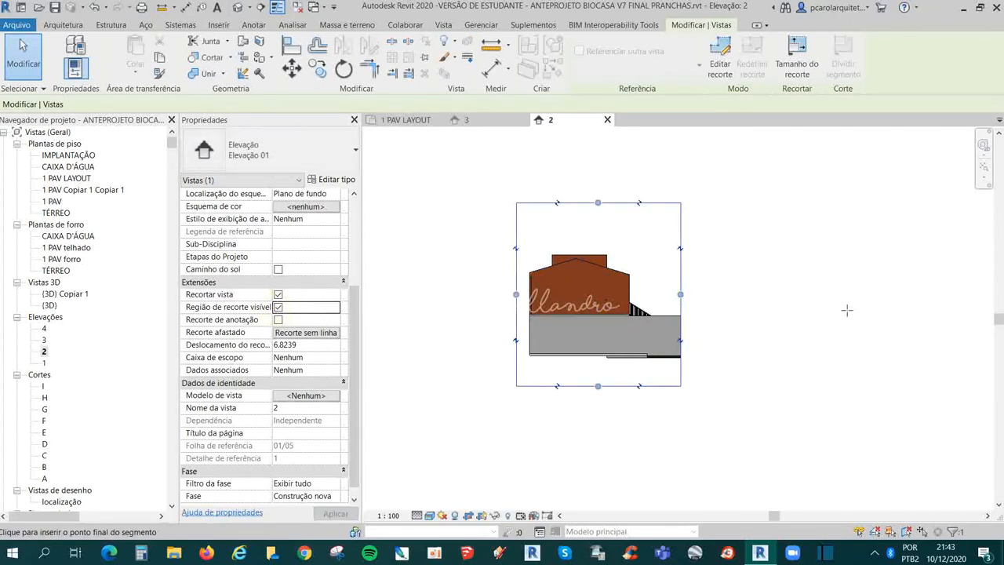
left_click_drag(847, 311, 913, 311)
left_click(715, 424)
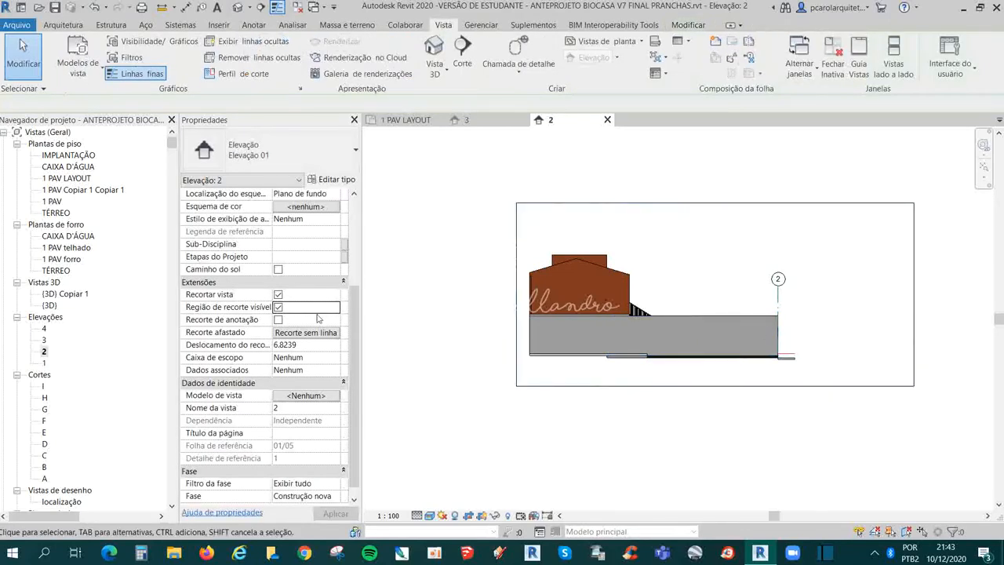
left_click(278, 307)
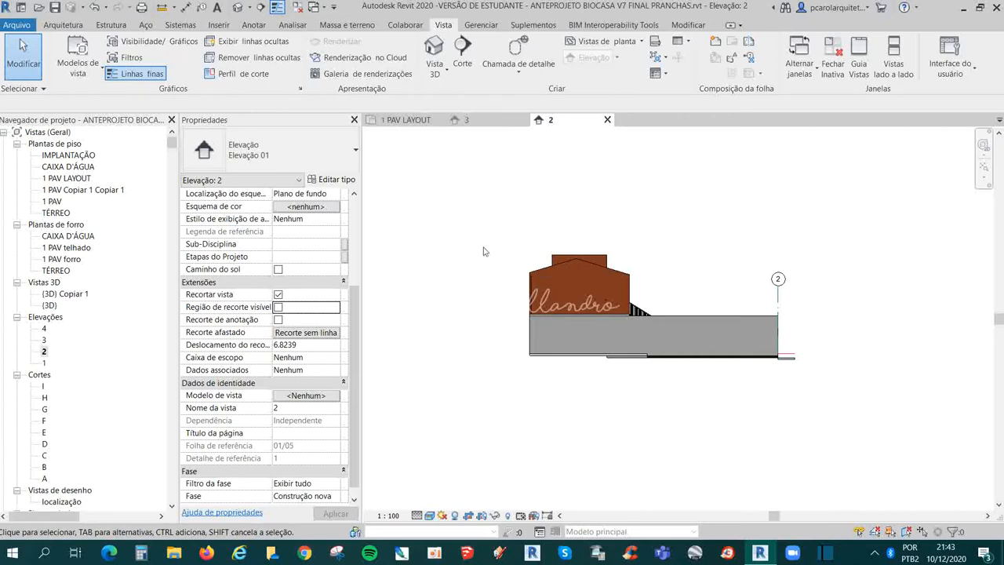
- Examine which section and elevation markers the 1 PAV LAYOUT floor plan shows, checking the extents of section A
left_click(407, 119)
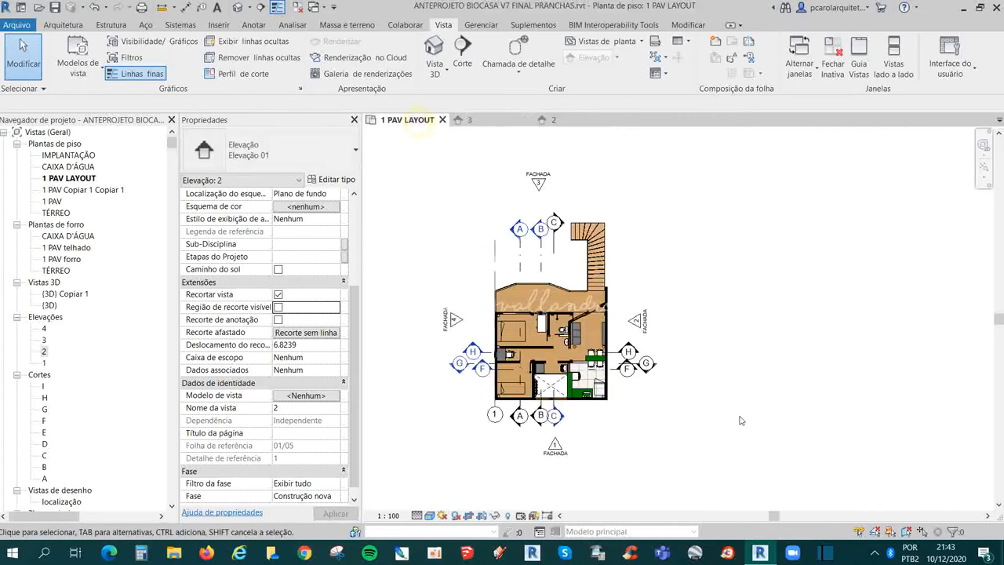
left_click(700, 229)
scroll(678, 270, "up", 1)
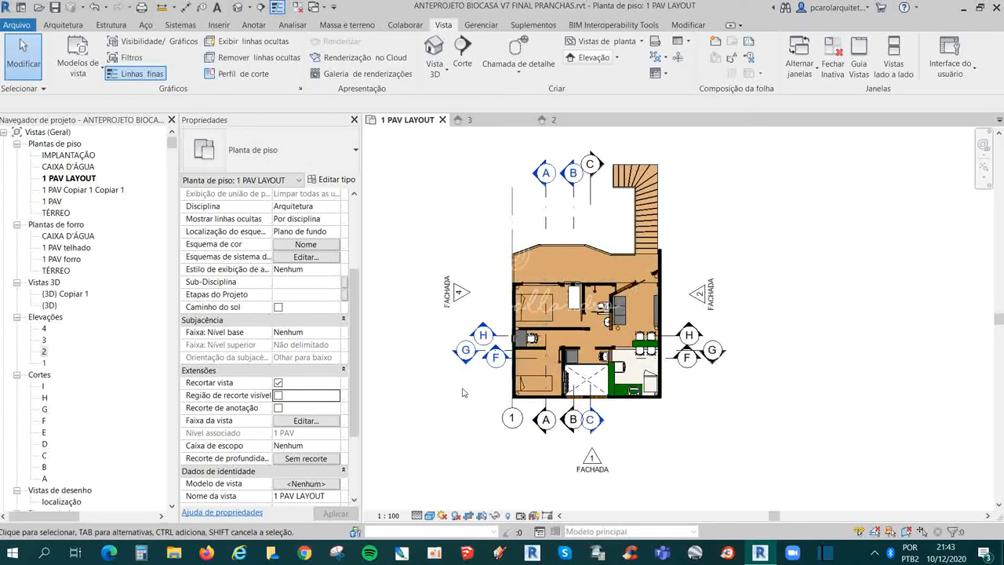
scroll(683, 259, "up", 1)
middle_click_drag(622, 145, 625, 164)
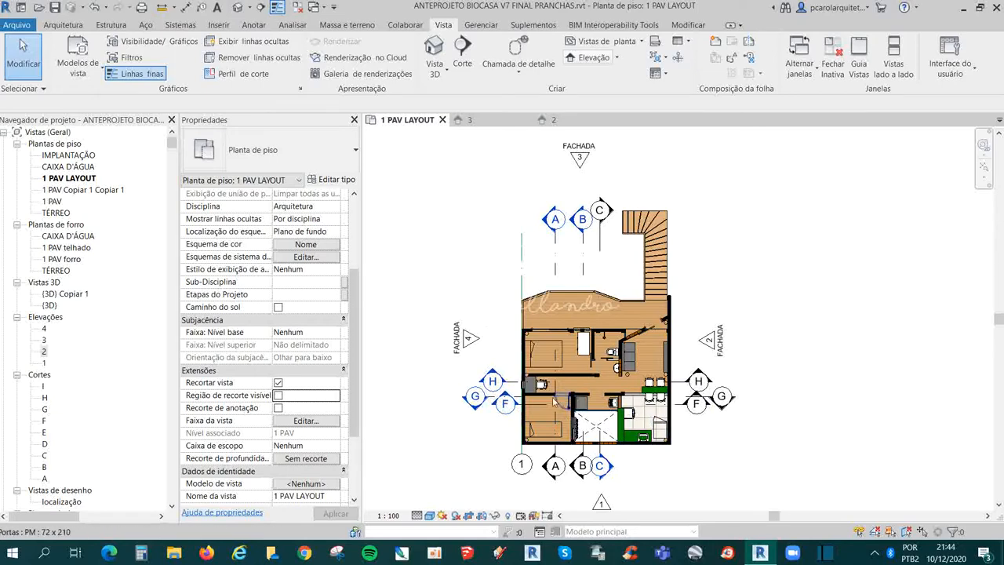
left_click(552, 455)
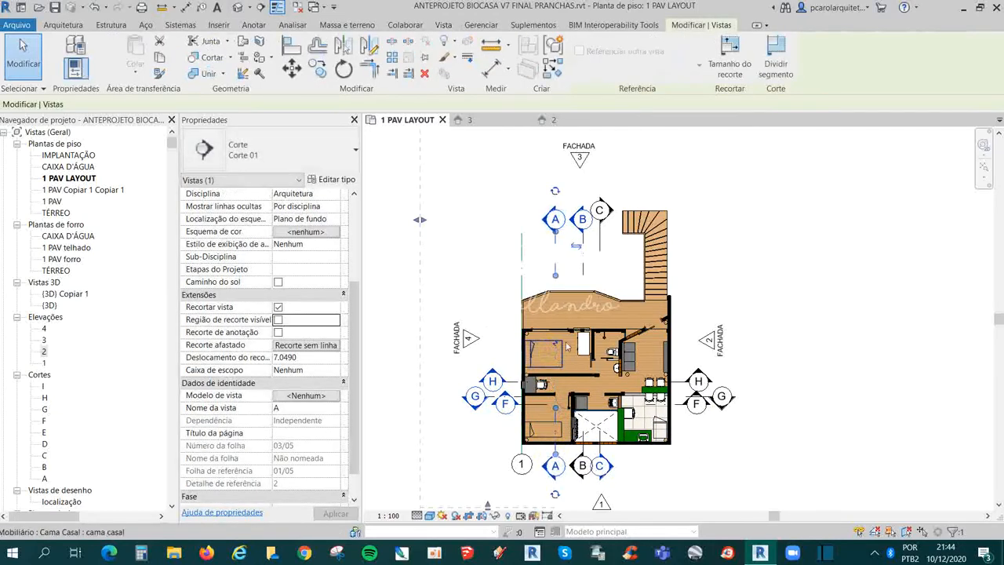
left_click(773, 468)
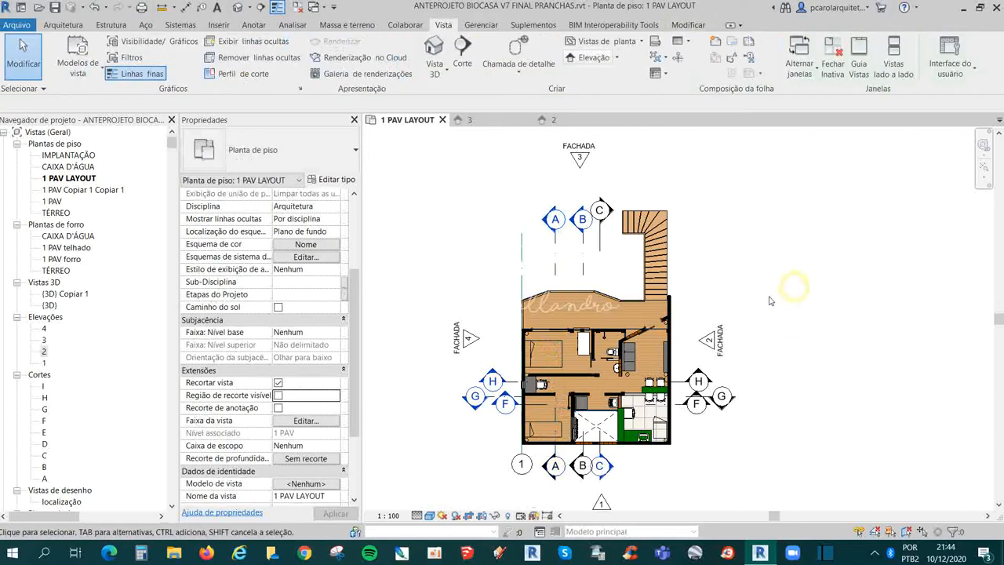
middle_click_drag(775, 304, 777, 290)
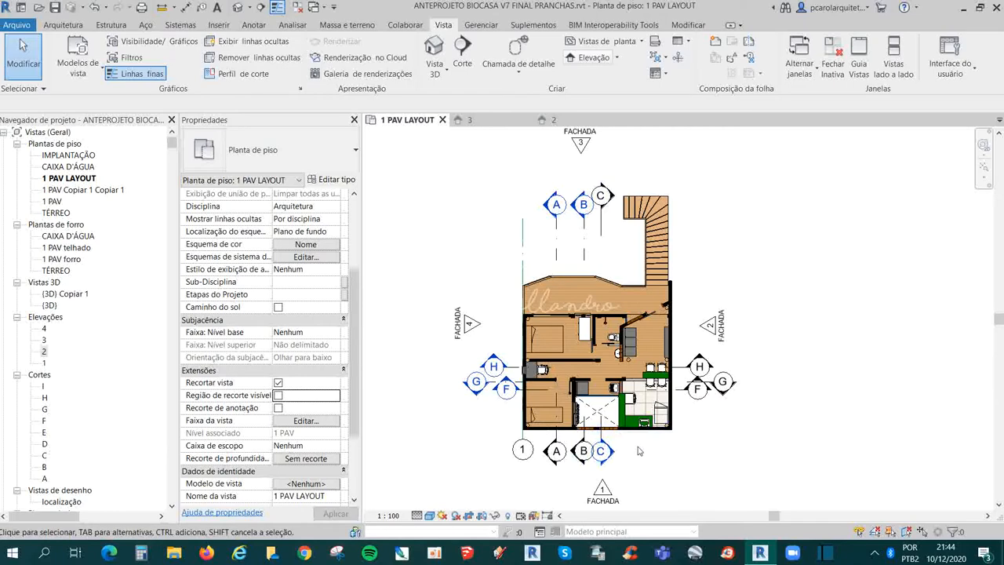
- Open section D and check its scale properties against the section markers in the 1 PAV LAYOUT plan
double_click(45, 444)
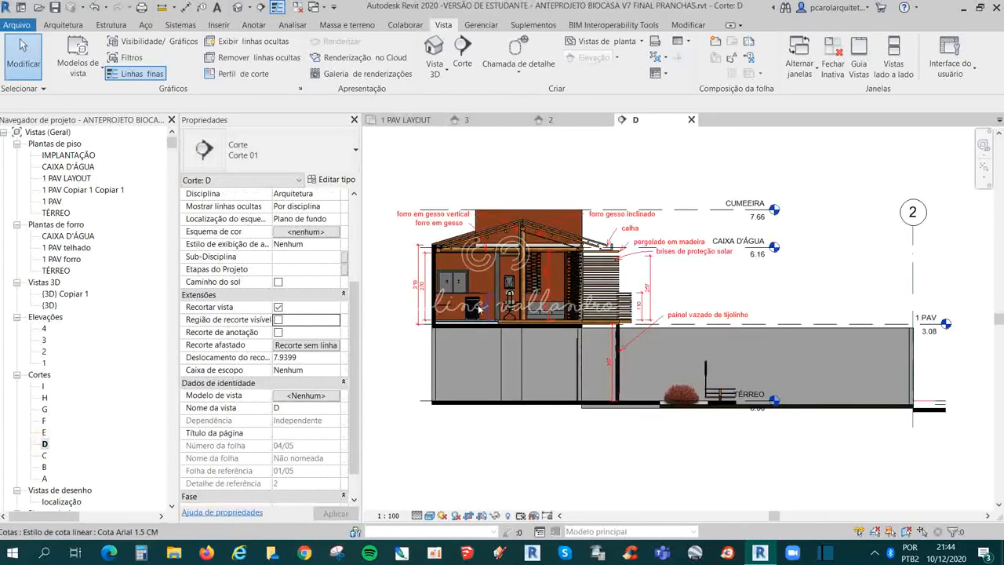
scroll(259, 210, "up", 3)
scroll(259, 209, "up", 1)
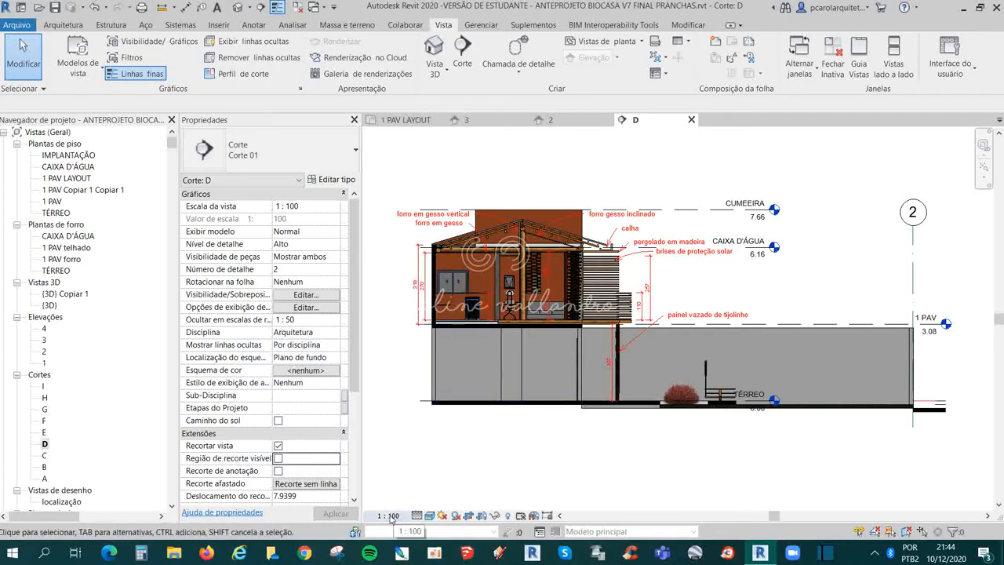
left_click(408, 121)
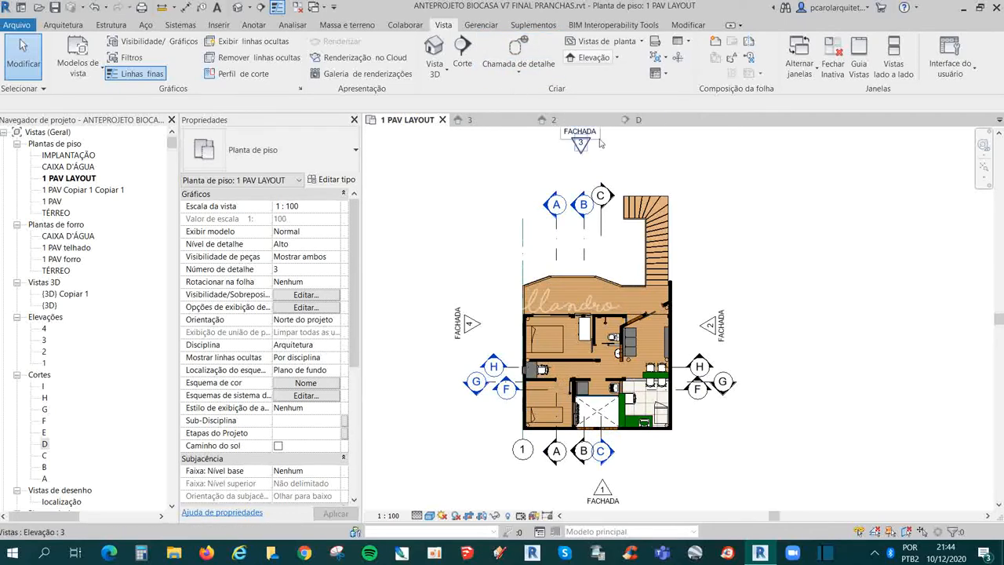
left_click(651, 120)
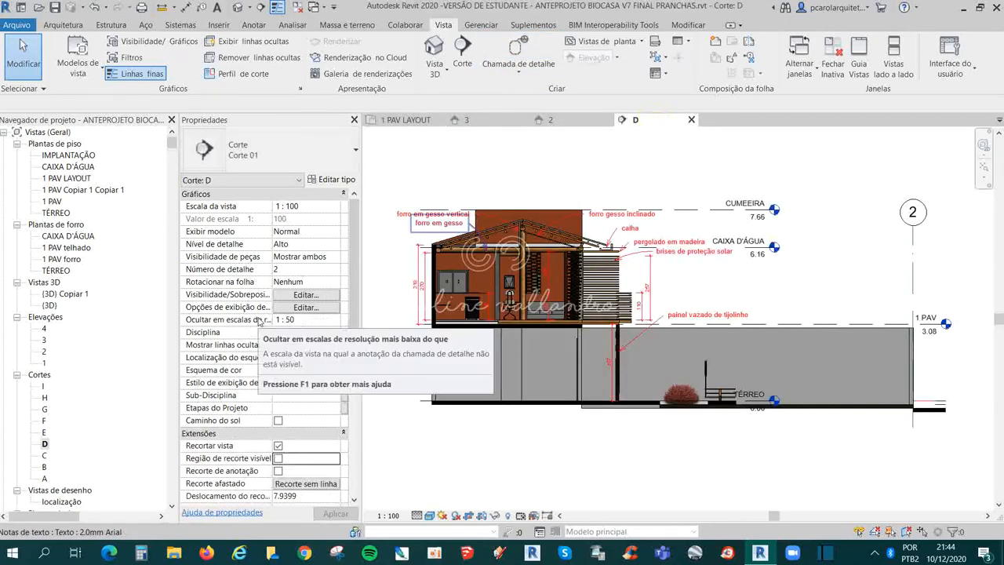
- Set section D's property for hiding its marker at coarser scales to 1 : 1000
left_click(302, 319)
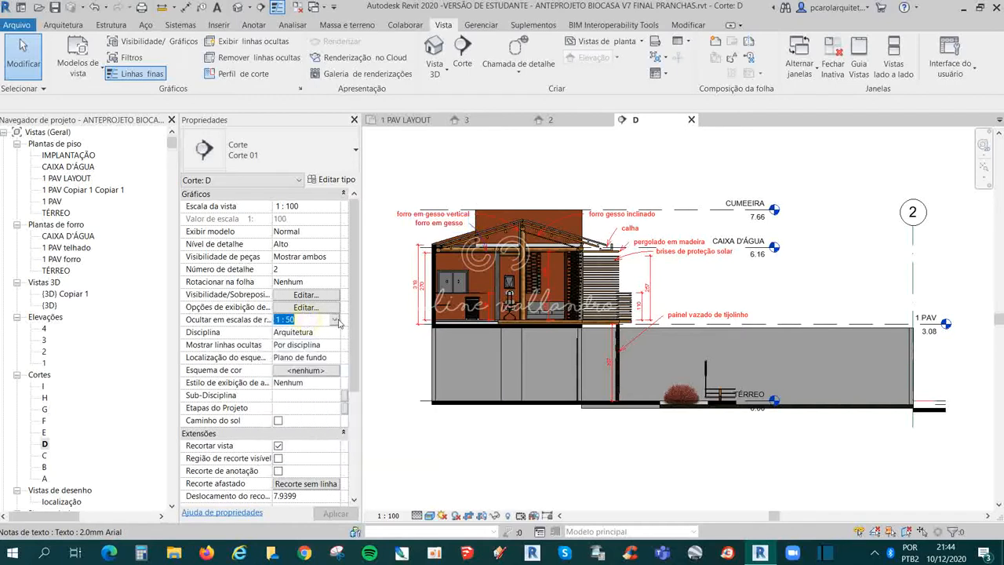
left_click(335, 319)
left_click_drag(338, 338, 335, 366)
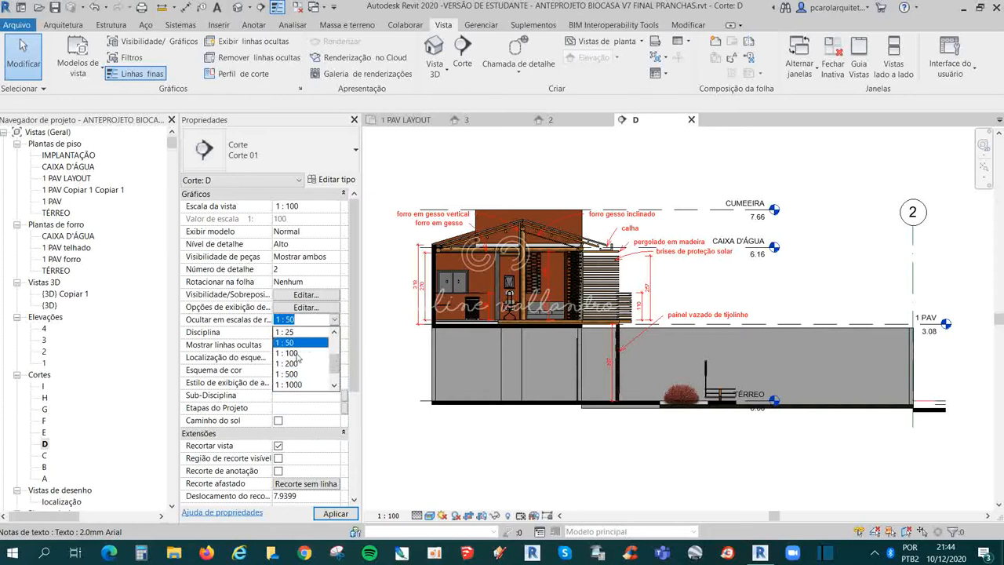
left_click_drag(333, 364, 333, 369)
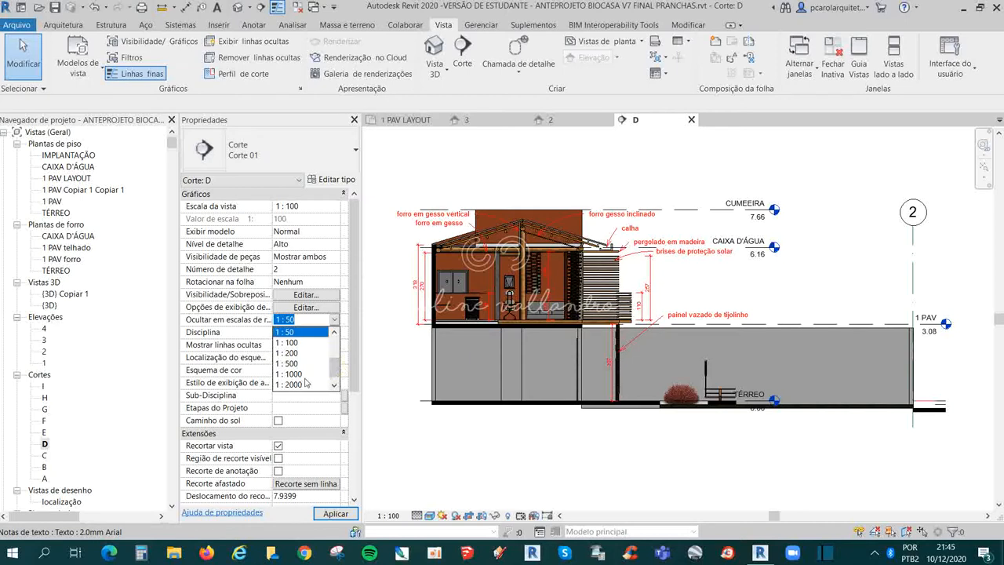
left_click(297, 374)
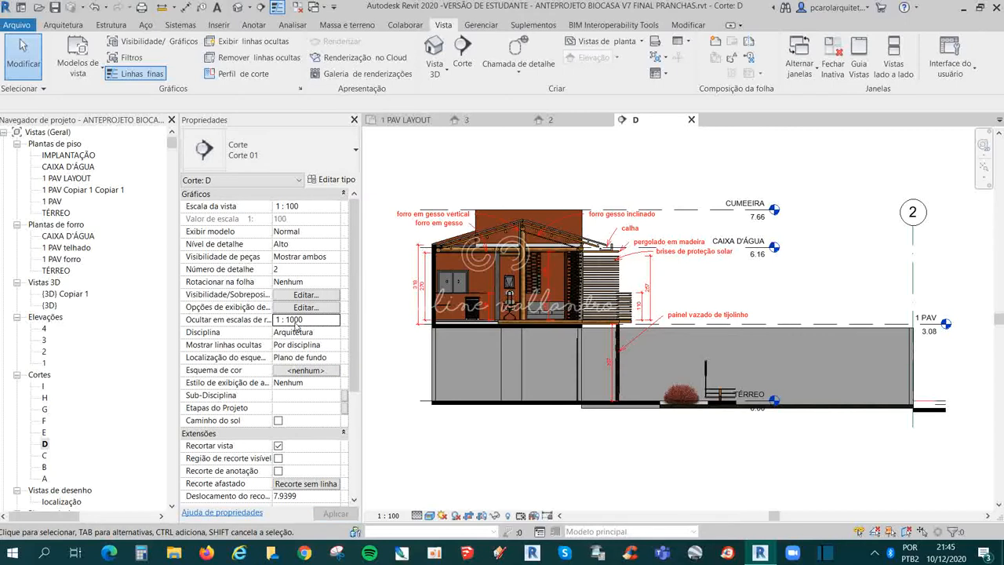
- Set section D's threshold for hiding at coarser scales to 1 : 500 and apply it
left_click(314, 320)
left_click(329, 320)
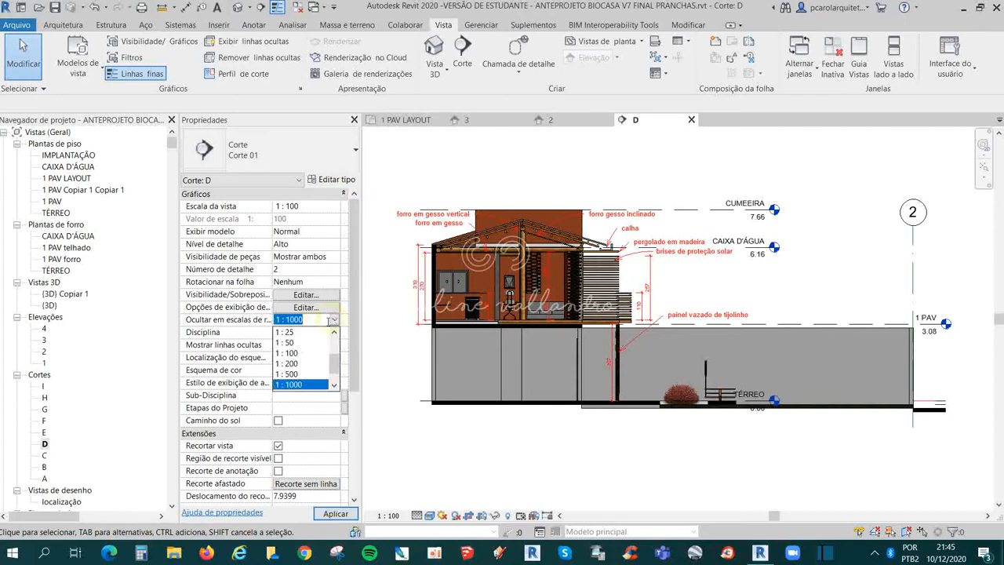
left_click(300, 374)
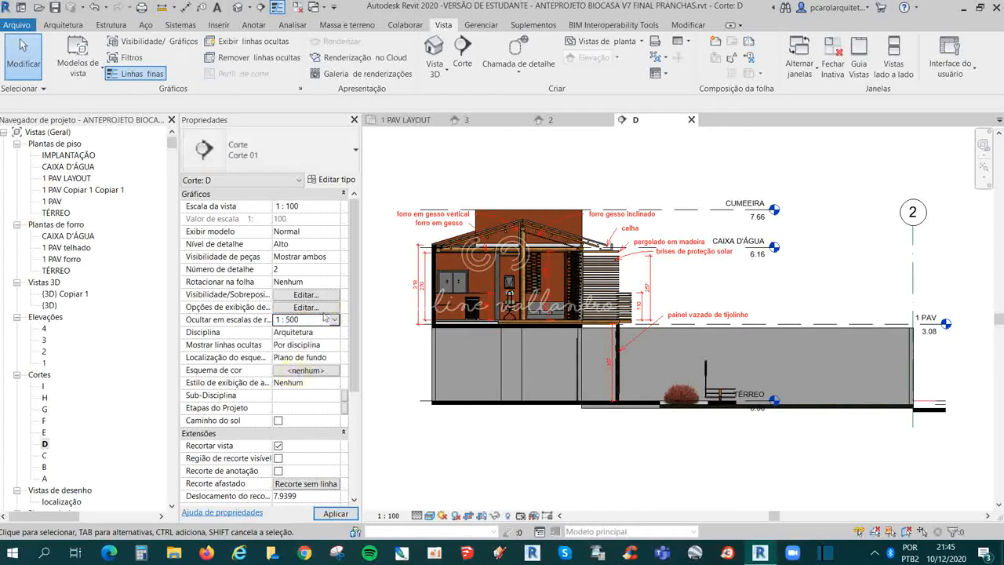
left_click(336, 513)
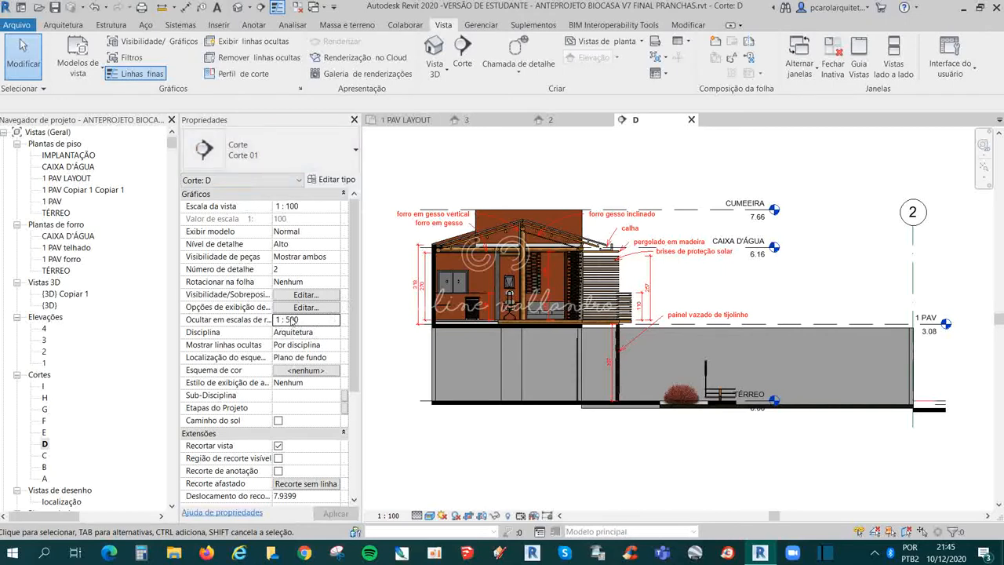
left_click(296, 320)
left_click(334, 319)
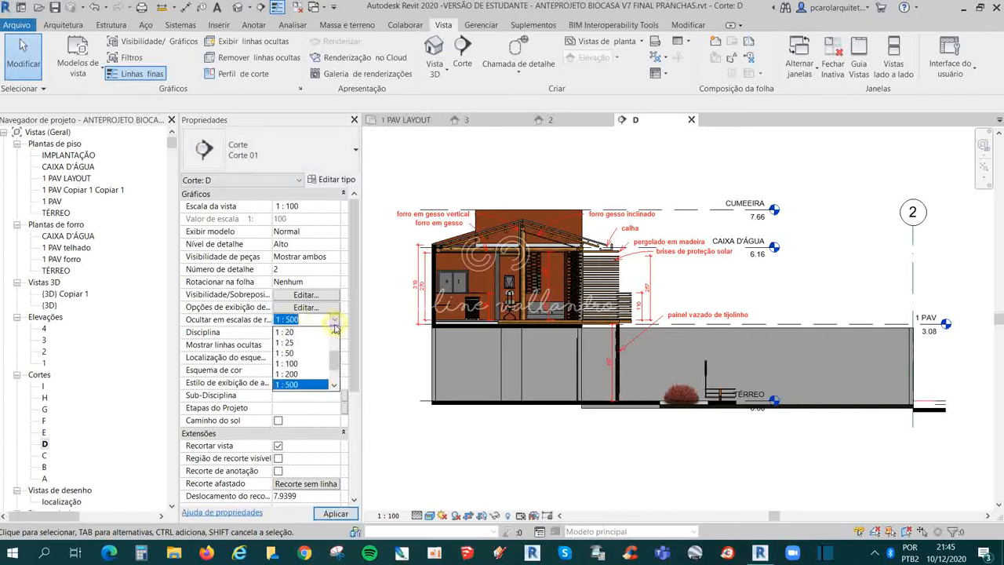
left_click(299, 385)
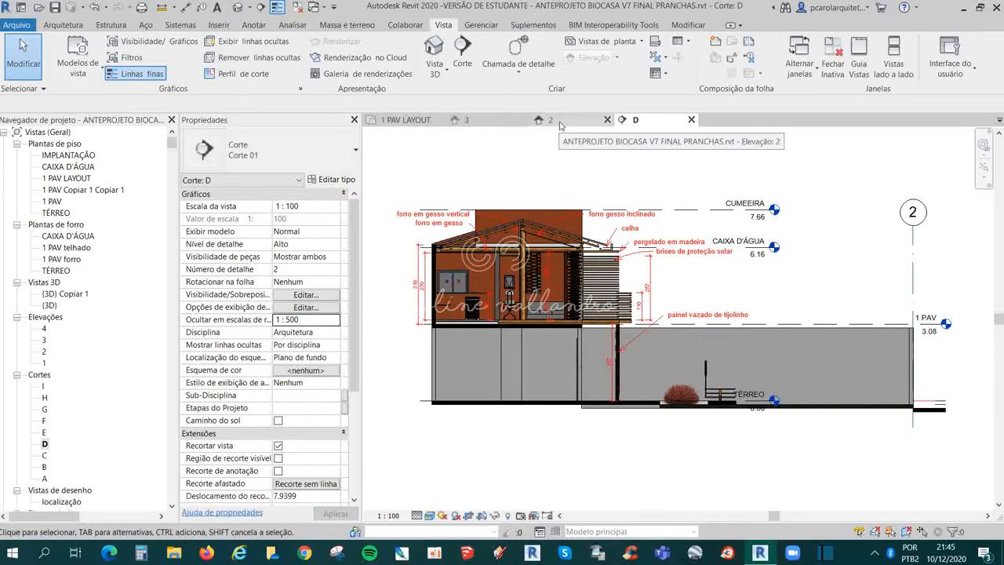
- In the 1 PAV LAYOUT plan, move section D's upper head down so it sits just above the stairs
left_click(396, 119)
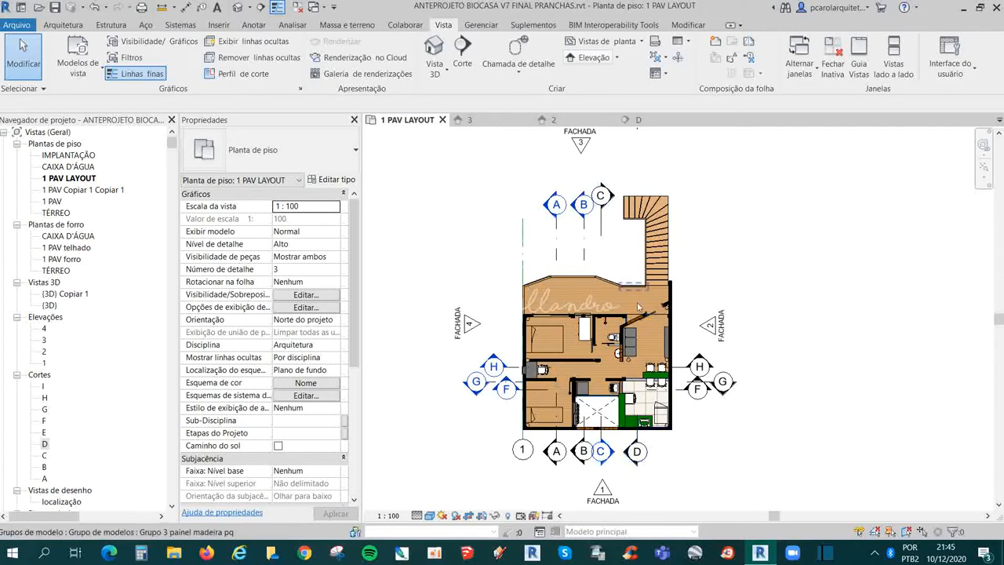
scroll(631, 435, "down", 2)
left_click(633, 223)
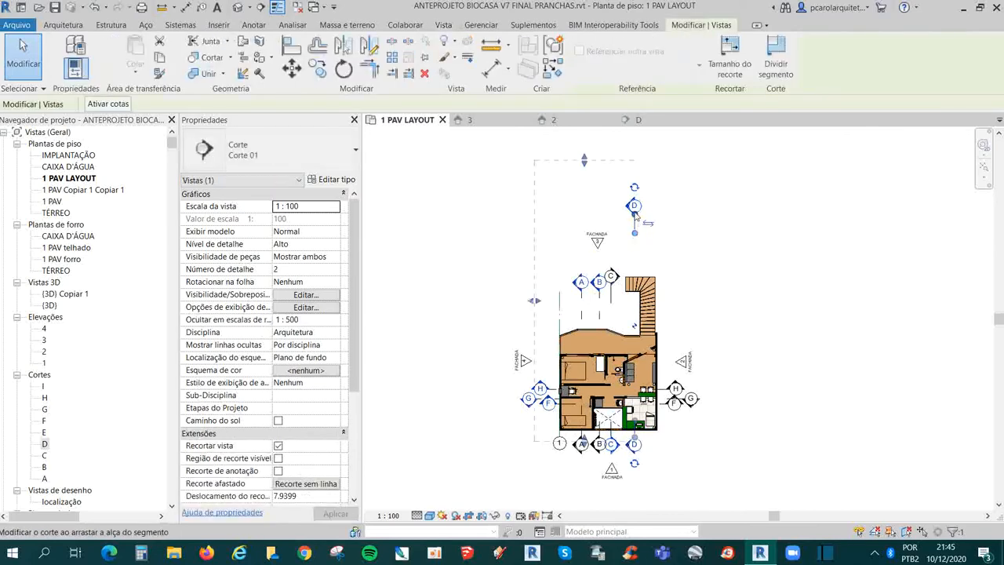
left_click_drag(634, 273, 634, 261)
left_click(695, 283)
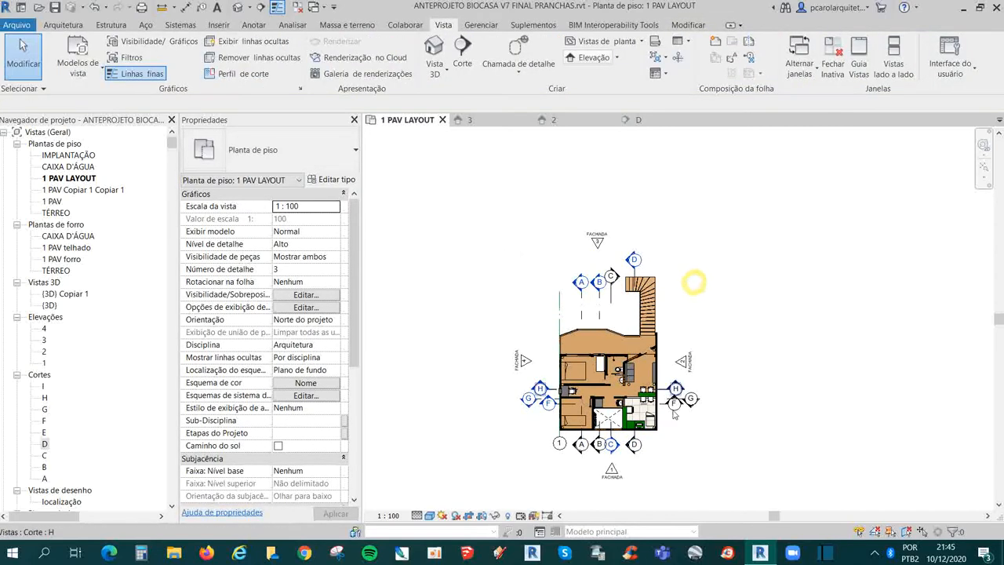
- Set section E's threshold for hiding at coarser scales to 1 : 500, apply it, and return to the 1 PAV LAYOUT plan
scroll(656, 447, "up", 1)
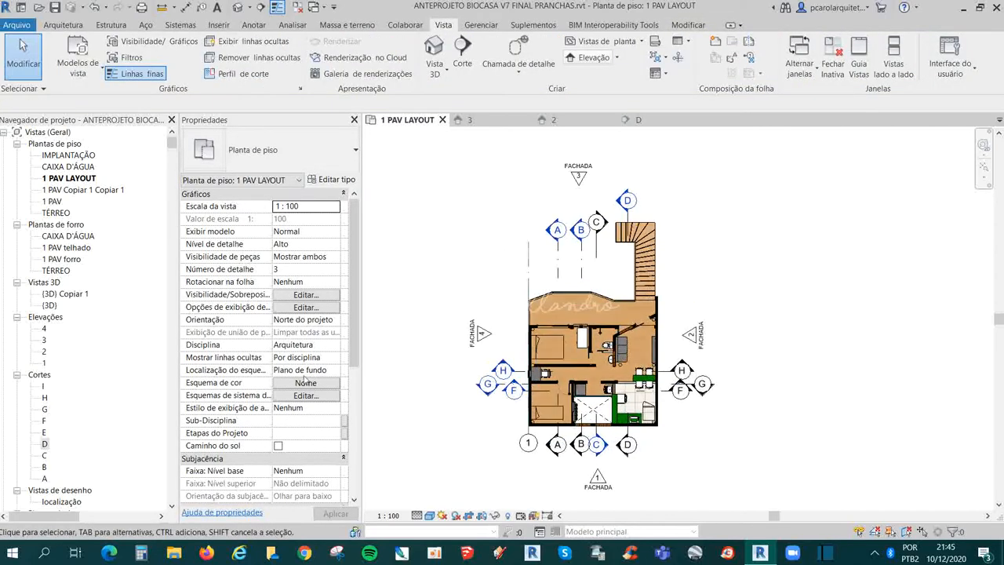
double_click(44, 433)
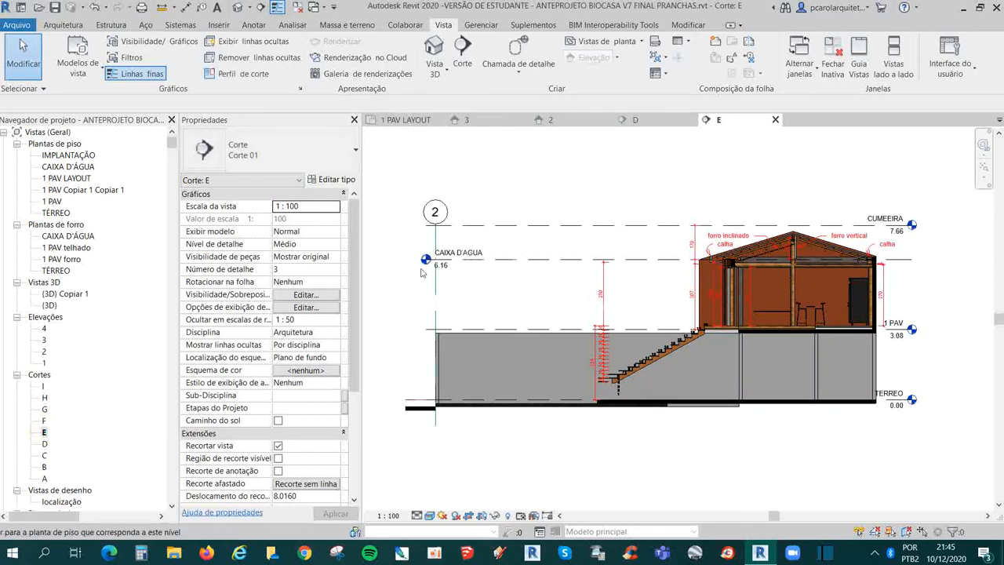
left_click(324, 322)
left_click(335, 320)
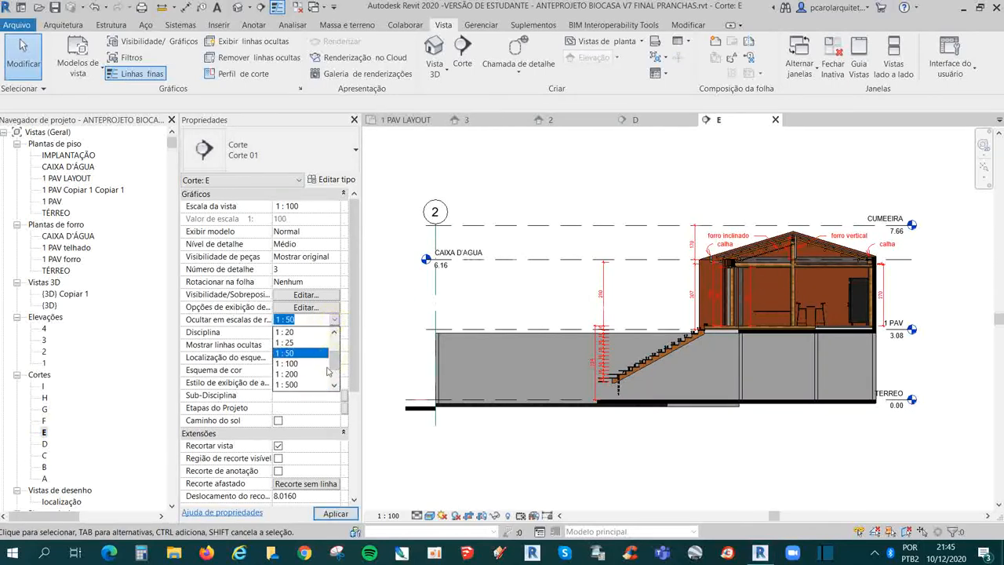
left_click(297, 383)
left_click(334, 513)
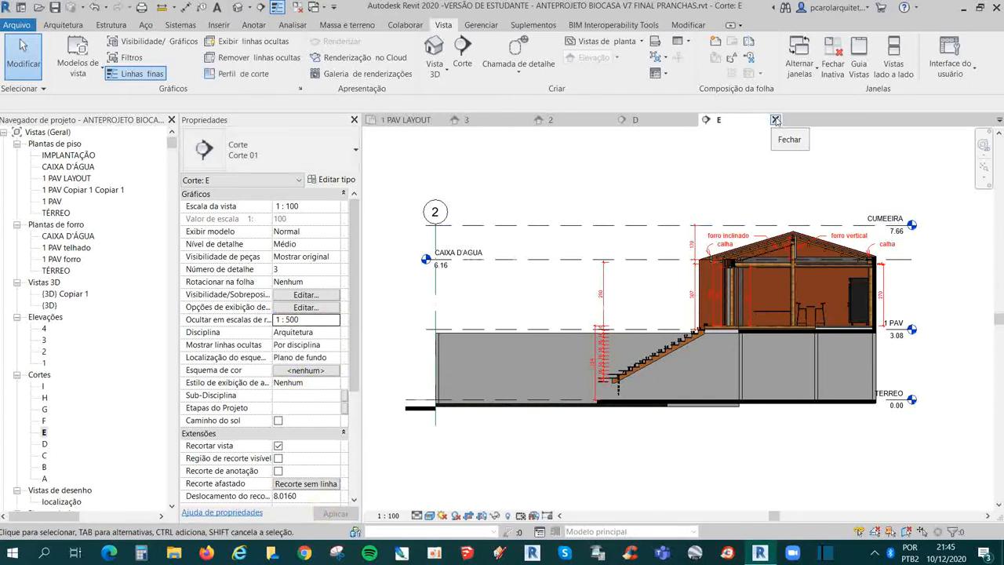
left_click(410, 120)
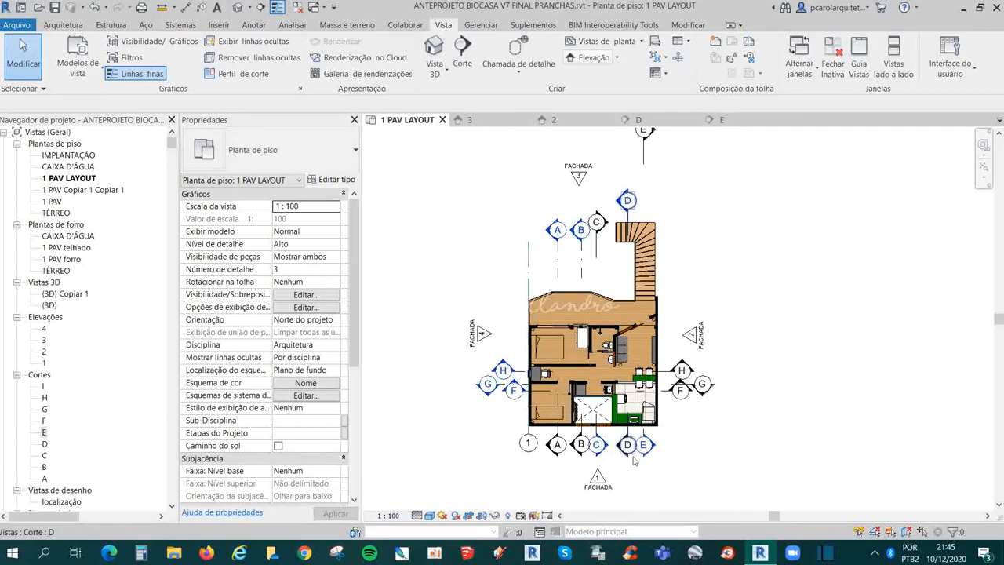
- Test the section markers with the plan's view scale at 1 : 1000 and 1 : 2000, and restore the scale to 1 : 100
scroll(729, 475, "up", 1)
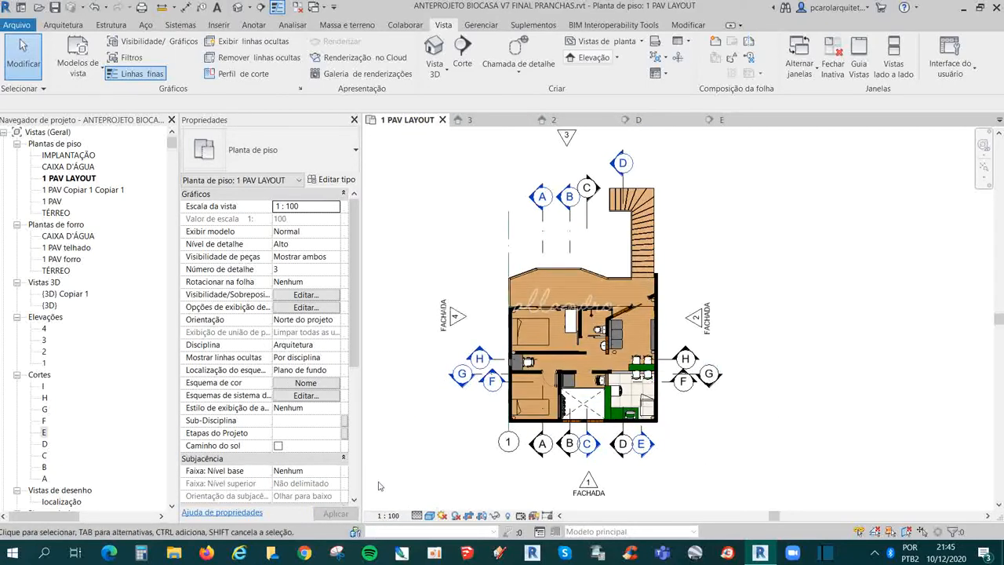
left_click(388, 515)
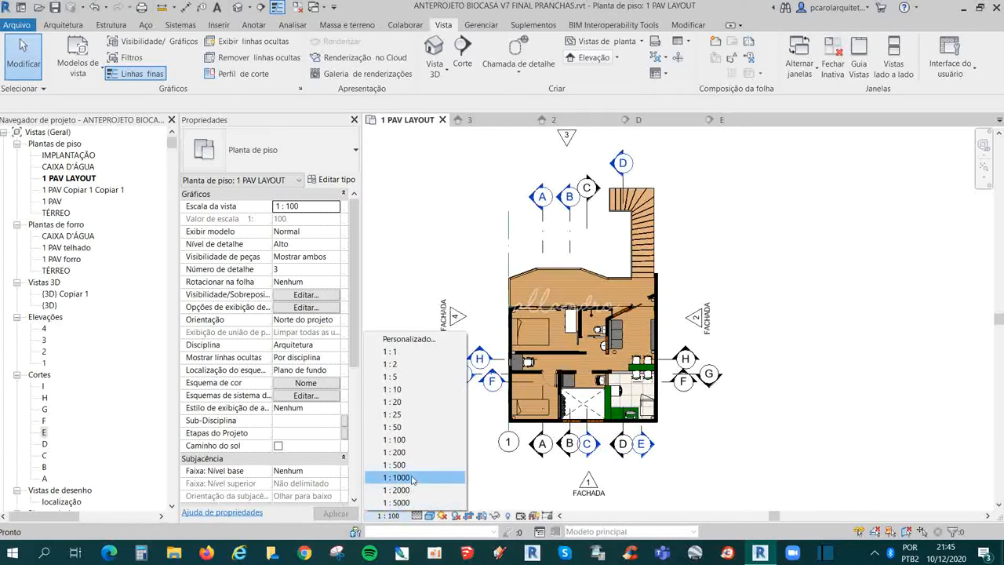
left_click(397, 477)
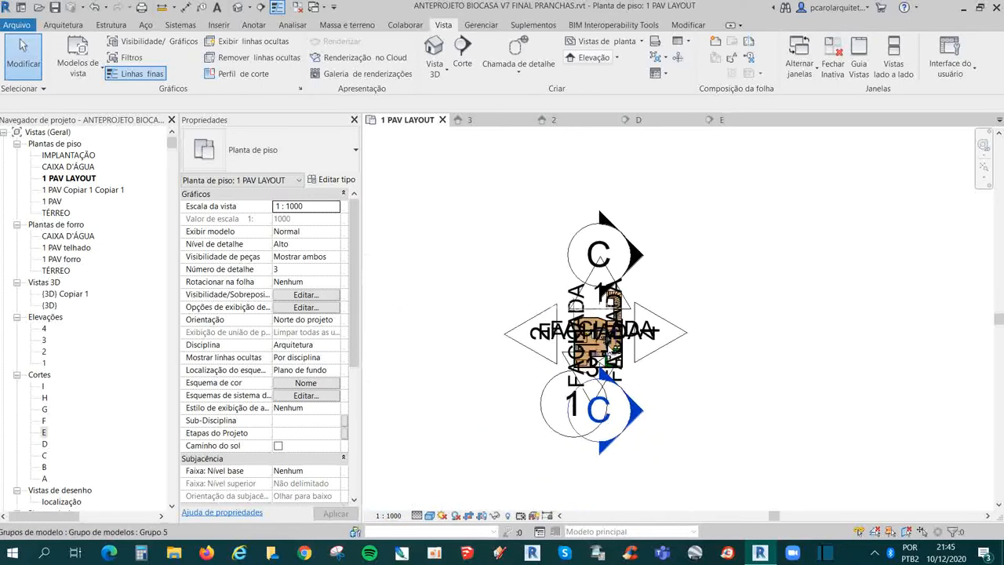
scroll(639, 423, "up", 3)
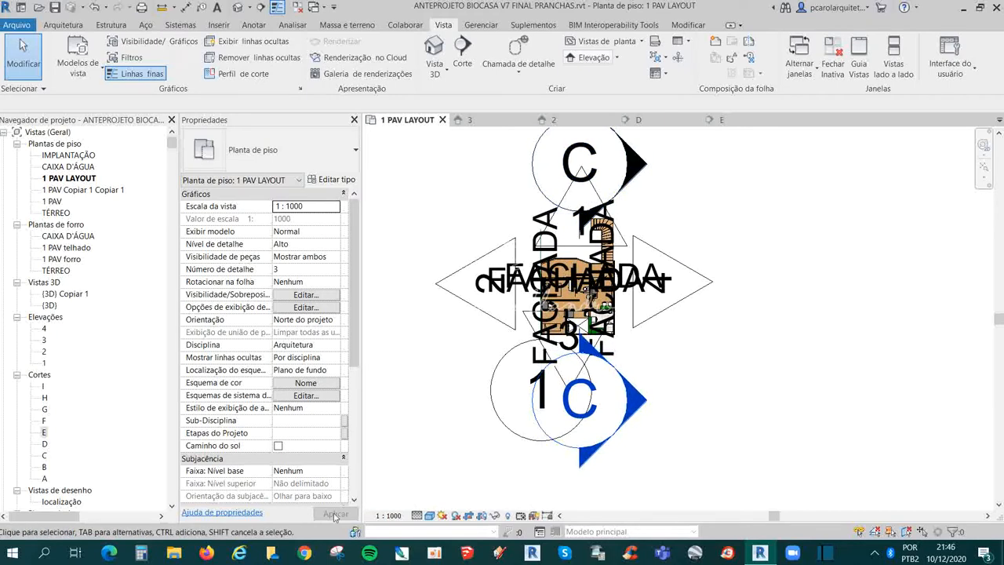
left_click(390, 516)
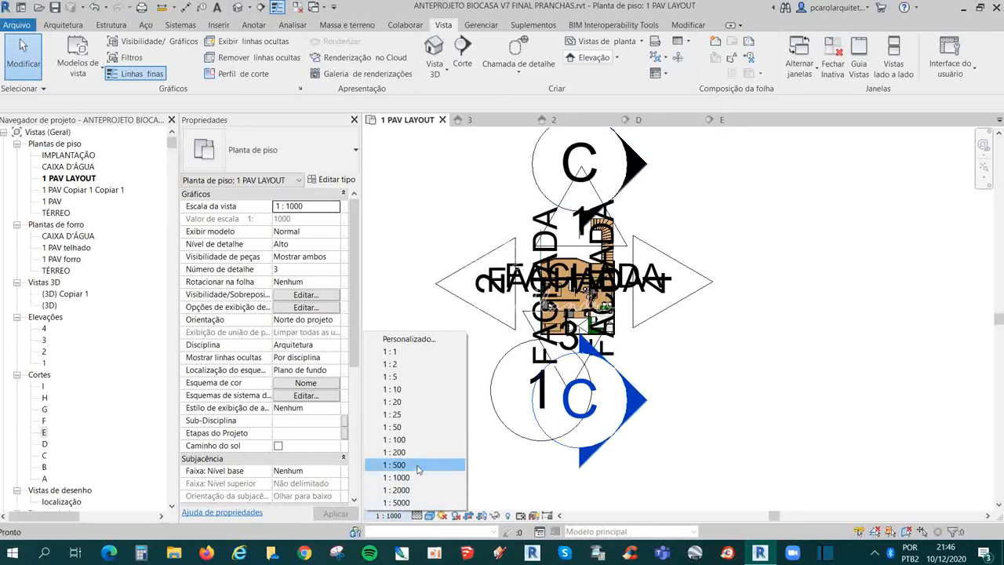
left_click(417, 489)
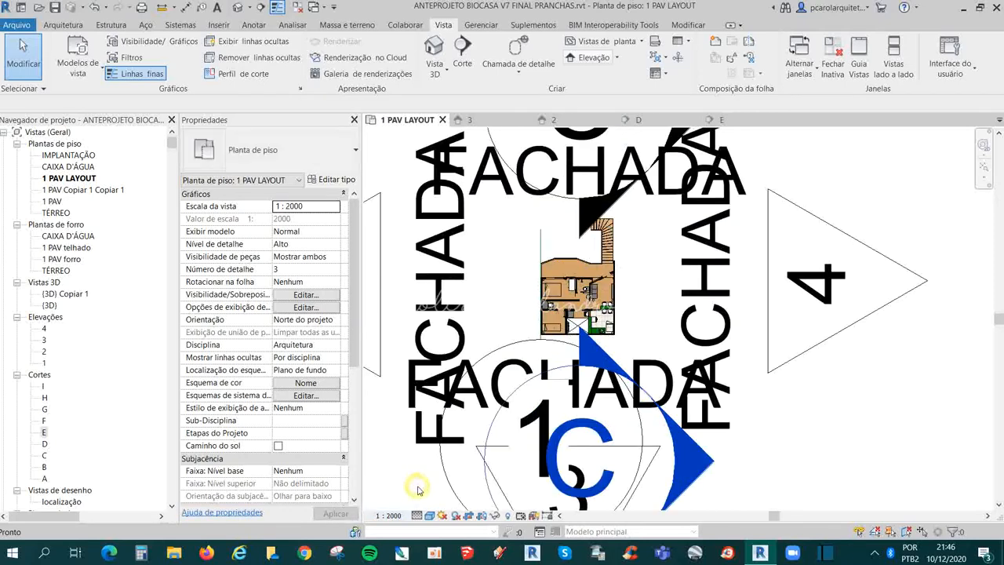
left_click(390, 516)
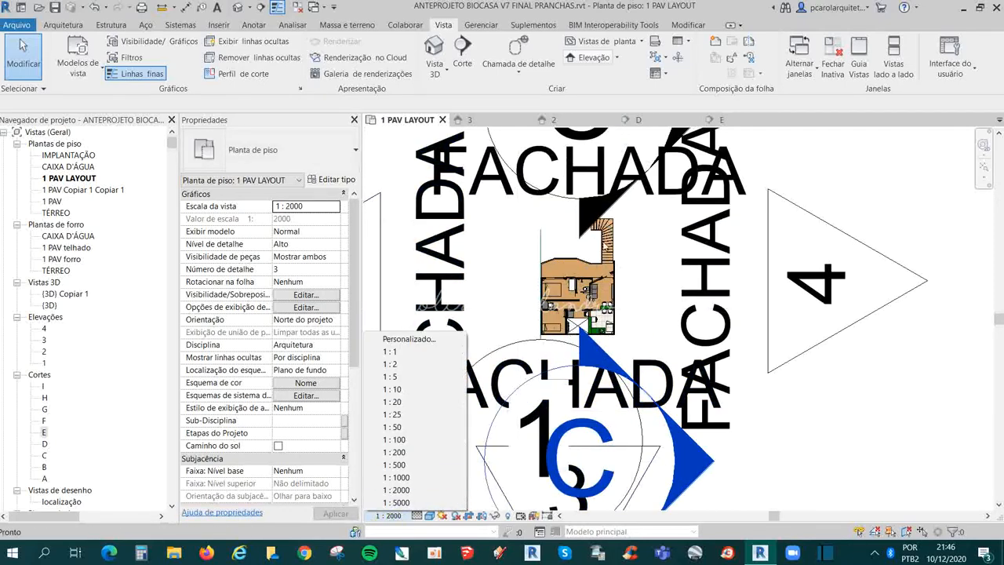
left_click(404, 440)
- Move section E's upper head down so it sits beside section D's head, just above the stairs
scroll(606, 174, "up", 2)
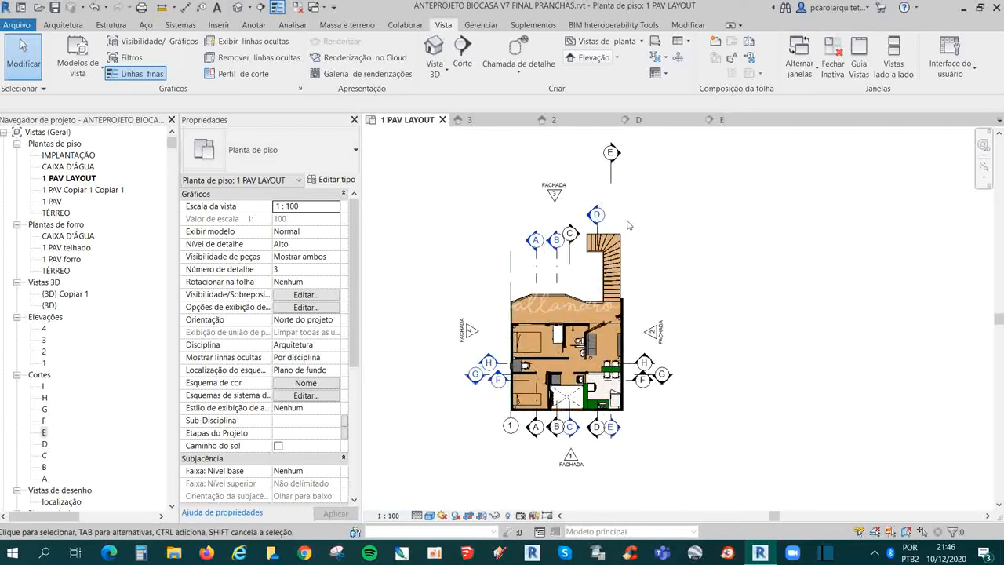
left_click(611, 178)
left_click_drag(610, 163, 611, 225)
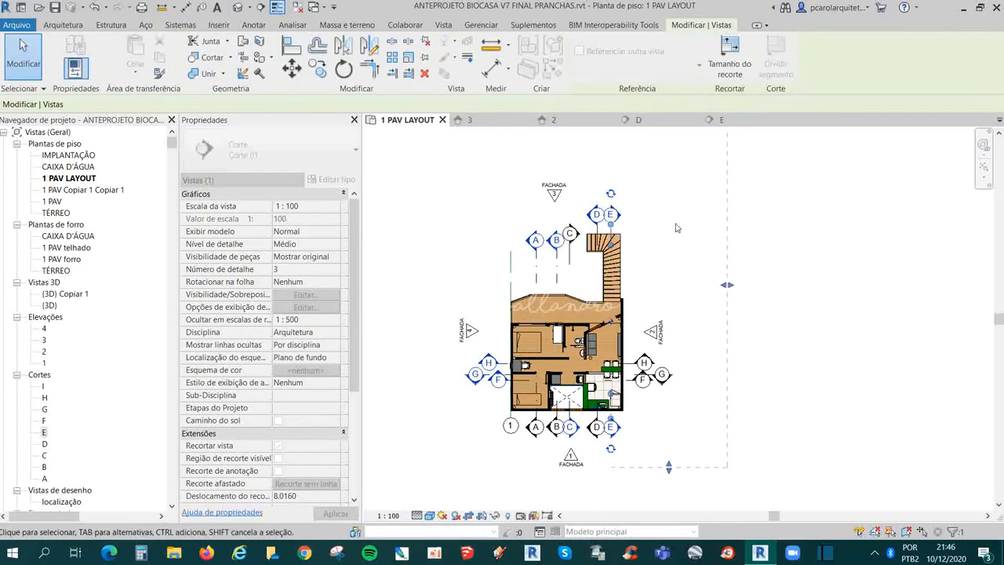
left_click(676, 225)
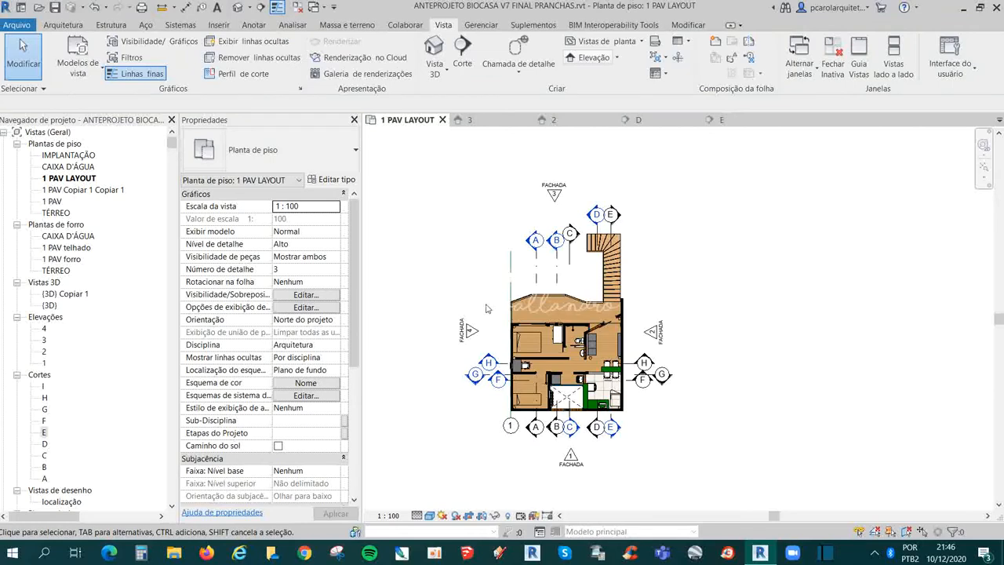
- Close all inactive views and open the 1 PAV floor plan to examine its section markers
scroll(663, 282, "up", 2)
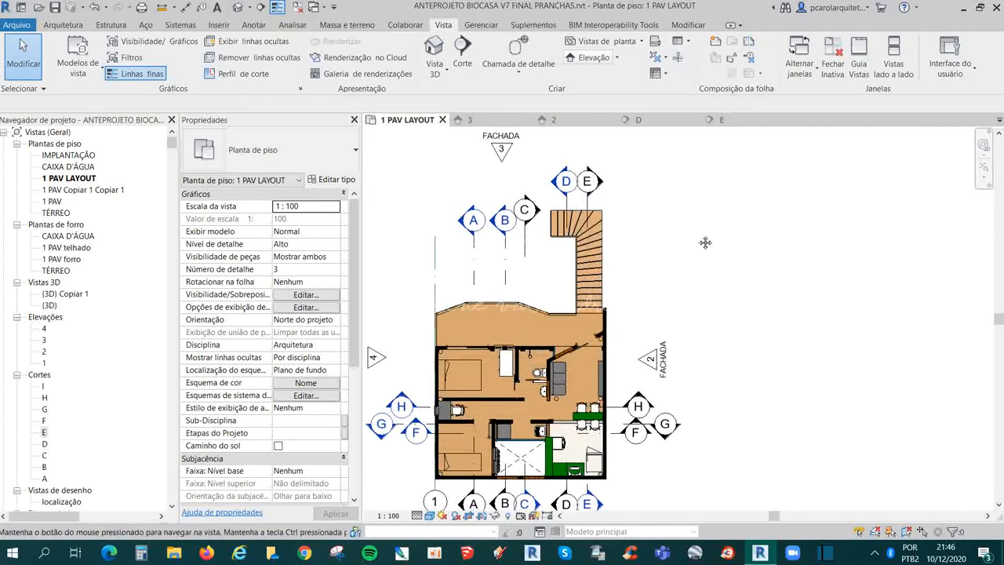
middle_click_drag(704, 242, 703, 215)
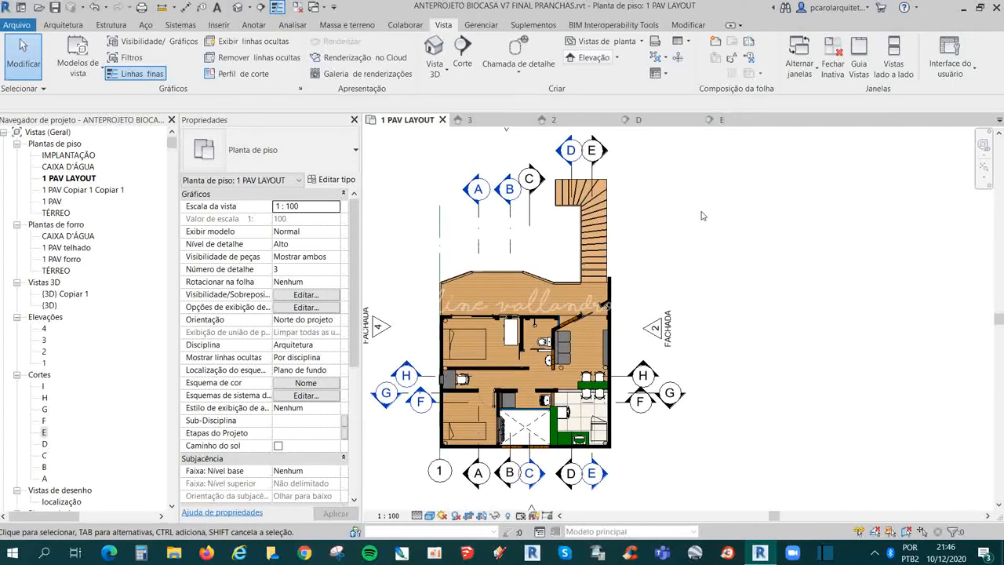
left_click(298, 10)
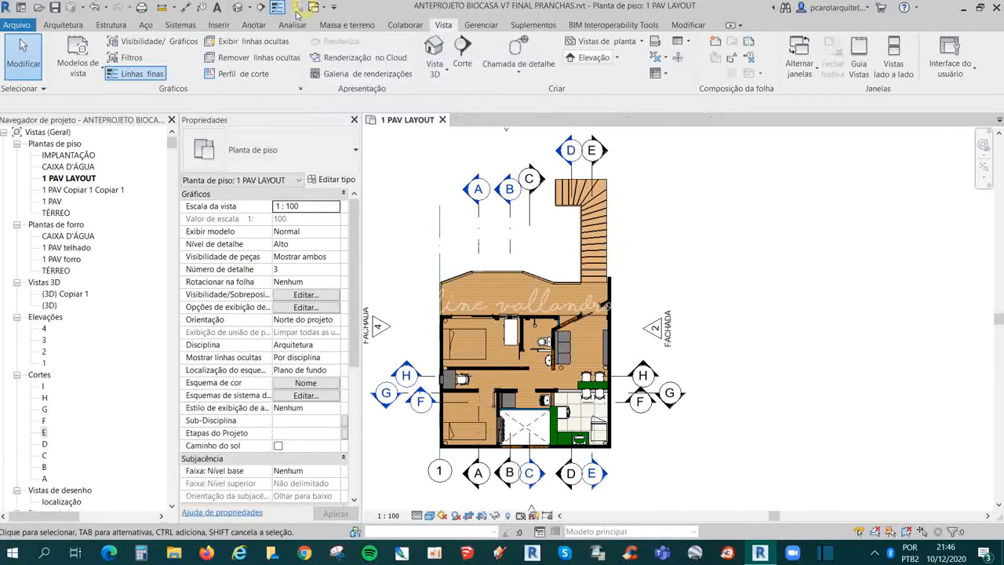
double_click(55, 203)
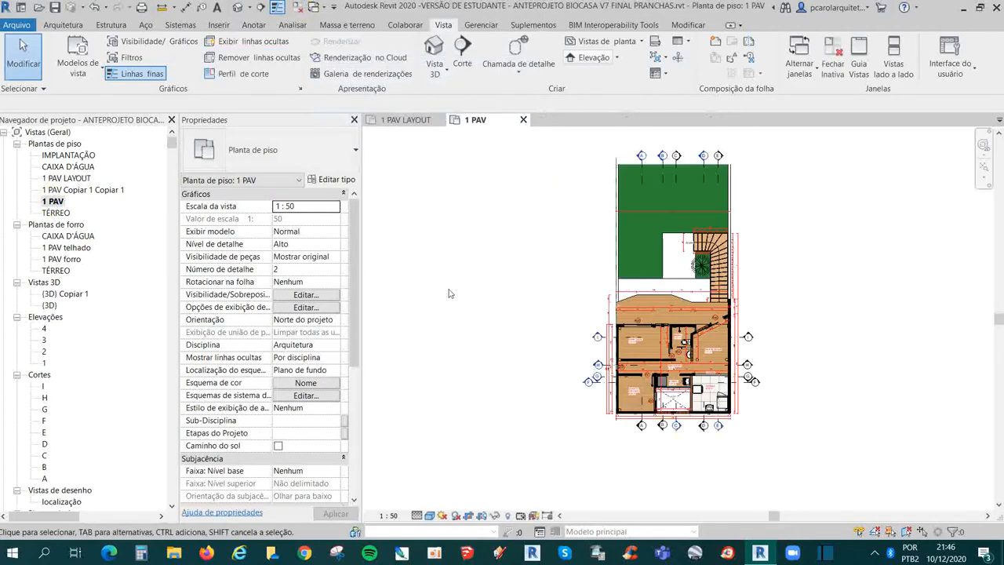
scroll(902, 169, "up", 3)
middle_click_drag(815, 269, 811, 207)
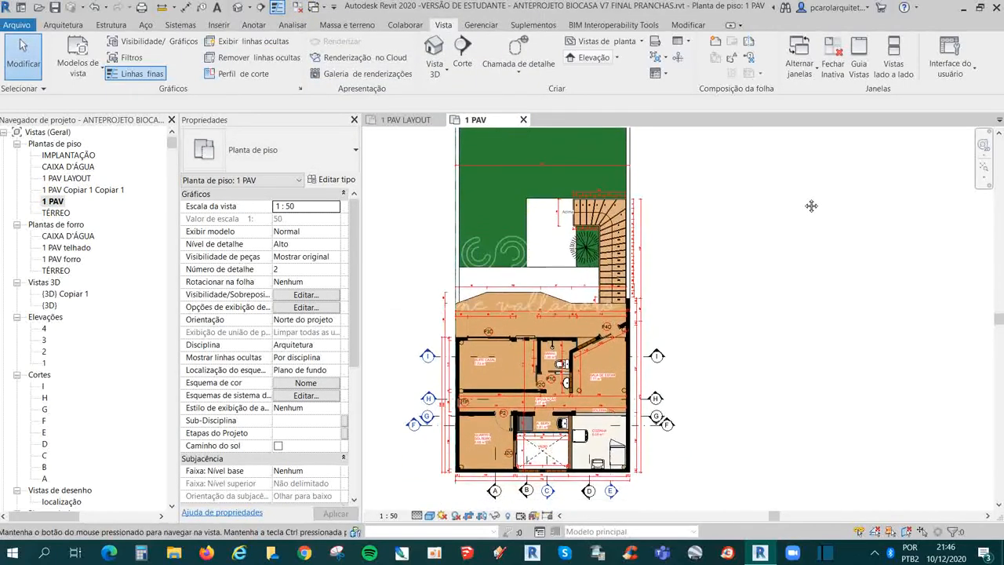
middle_click_drag(736, 233, 706, 279)
scroll(731, 240, "down", 2)
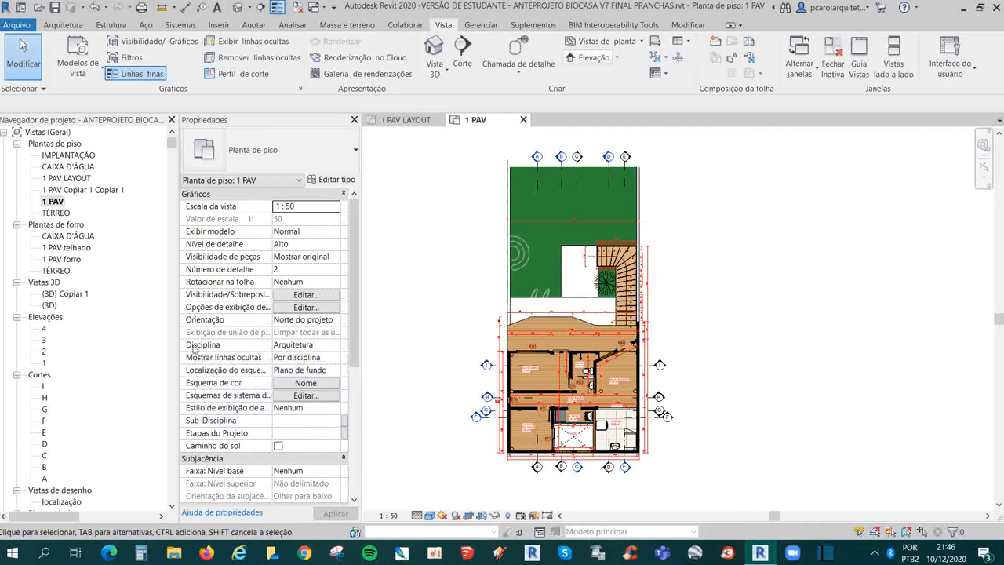
- Set the 1 PAV plan's discipline to Mecânica and apply it
left_click(302, 345)
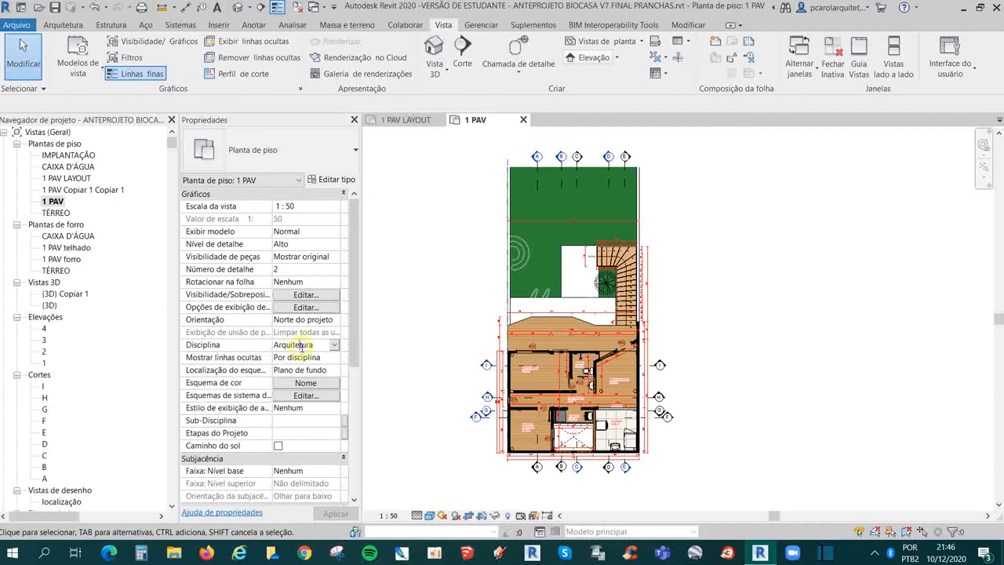
left_click(334, 346)
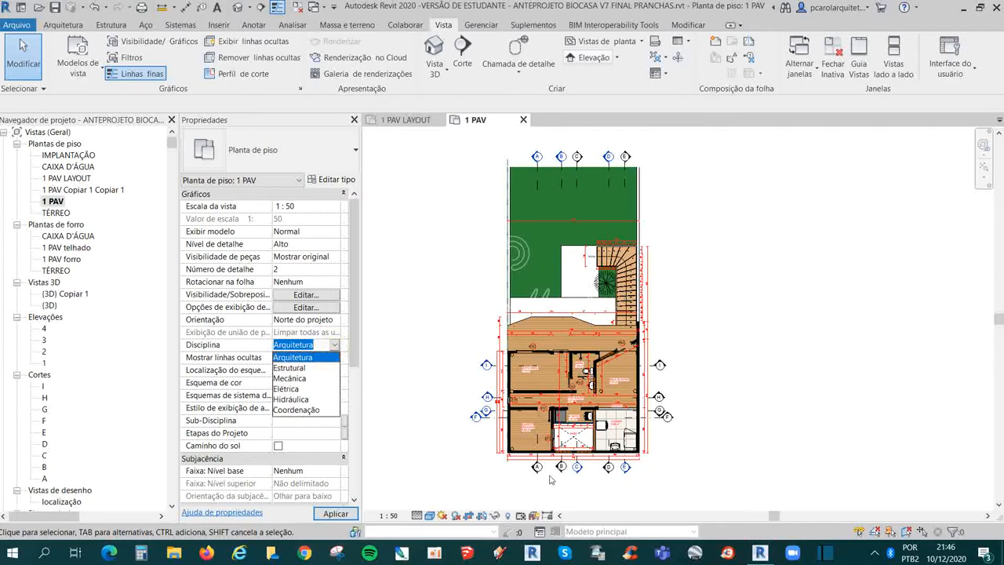
left_click(295, 379)
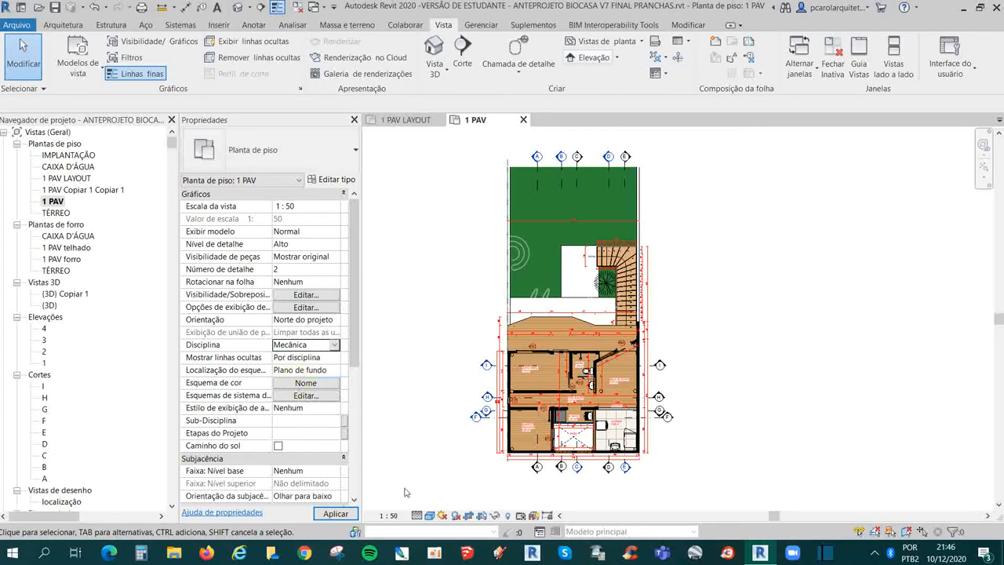
left_click(339, 513)
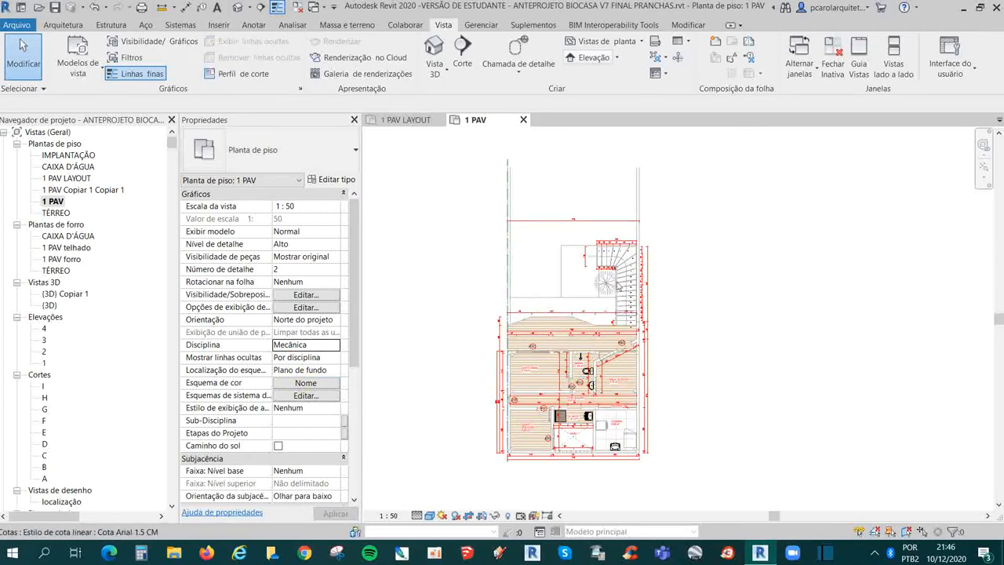
- Examine how the rooms and stairs display under the Mecânica discipline, and change the plan's discipline to Elétrica
scroll(553, 399, "up", 3)
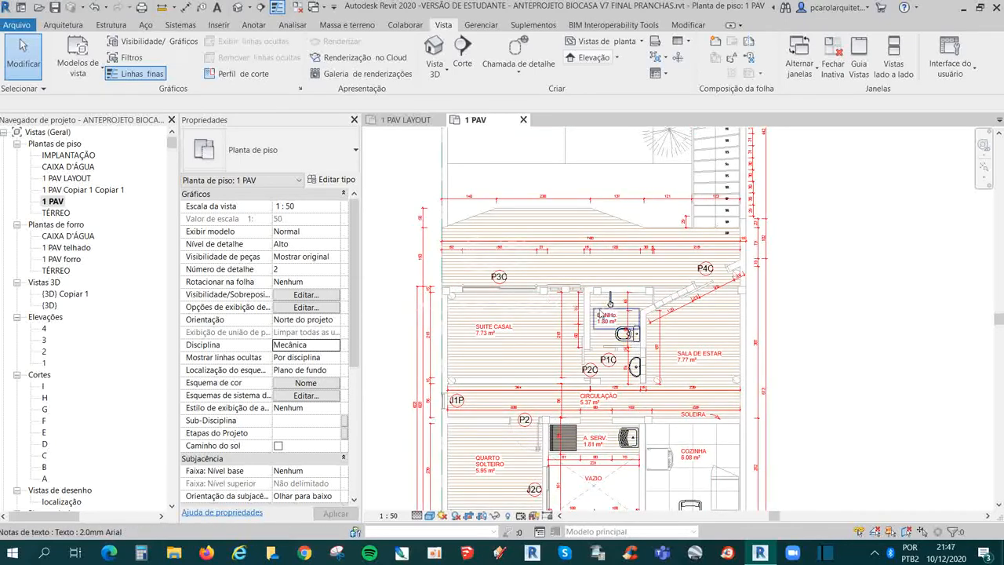
middle_click_drag(637, 377, 608, 251)
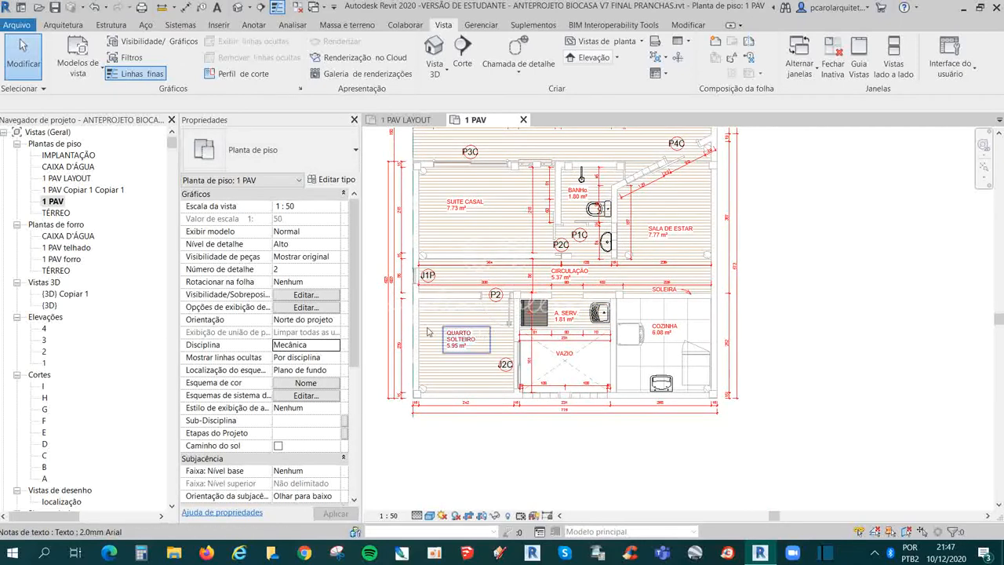
middle_click_drag(731, 270, 747, 399)
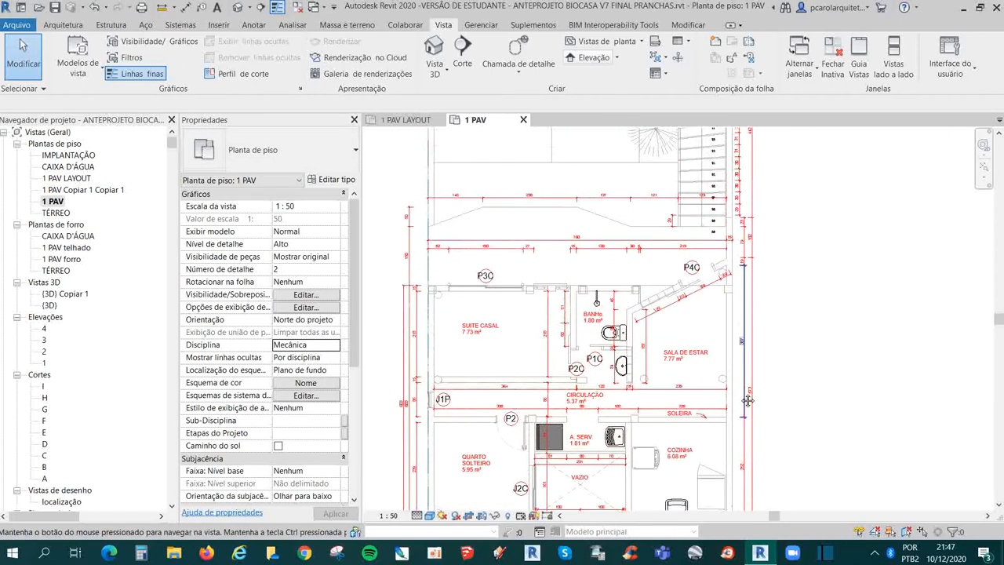
middle_click_drag(704, 263, 705, 361)
scroll(705, 361, "down", 3)
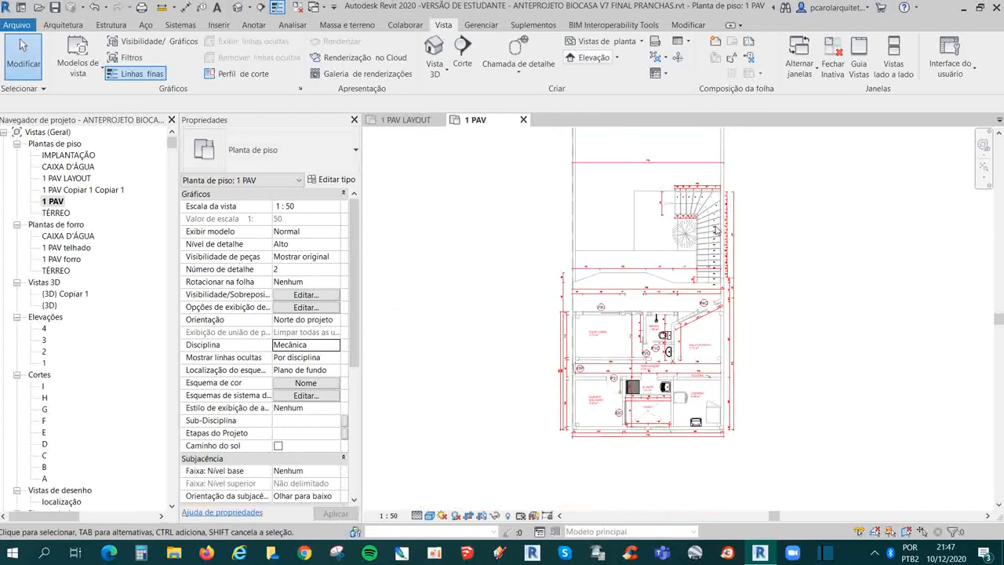
scroll(817, 322, "up", 1)
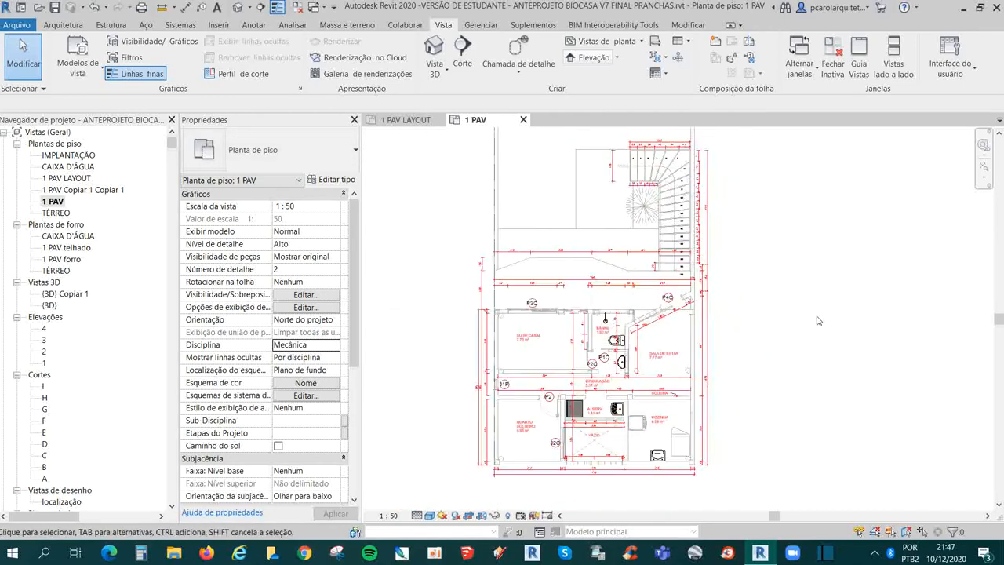
left_click(334, 345)
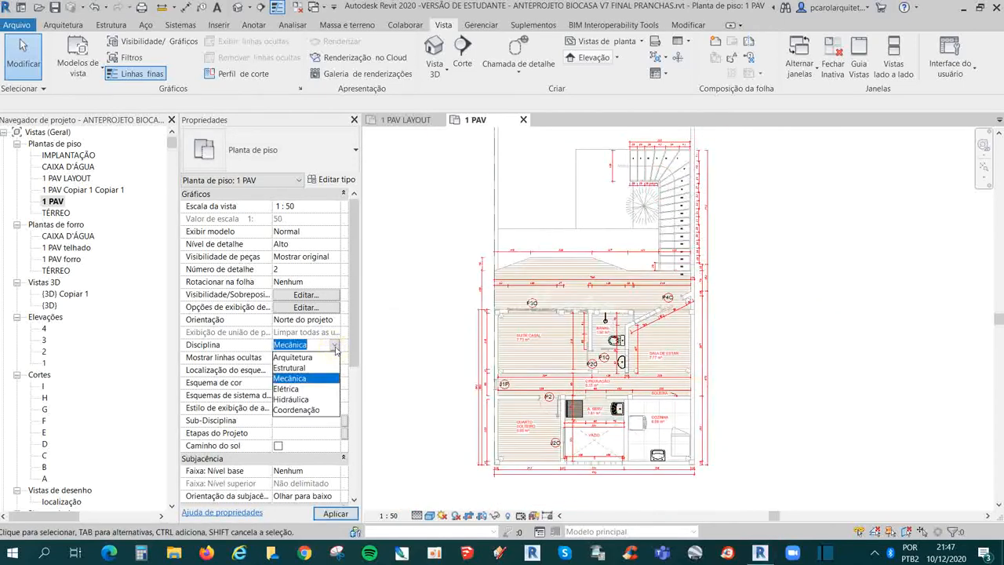
left_click(287, 389)
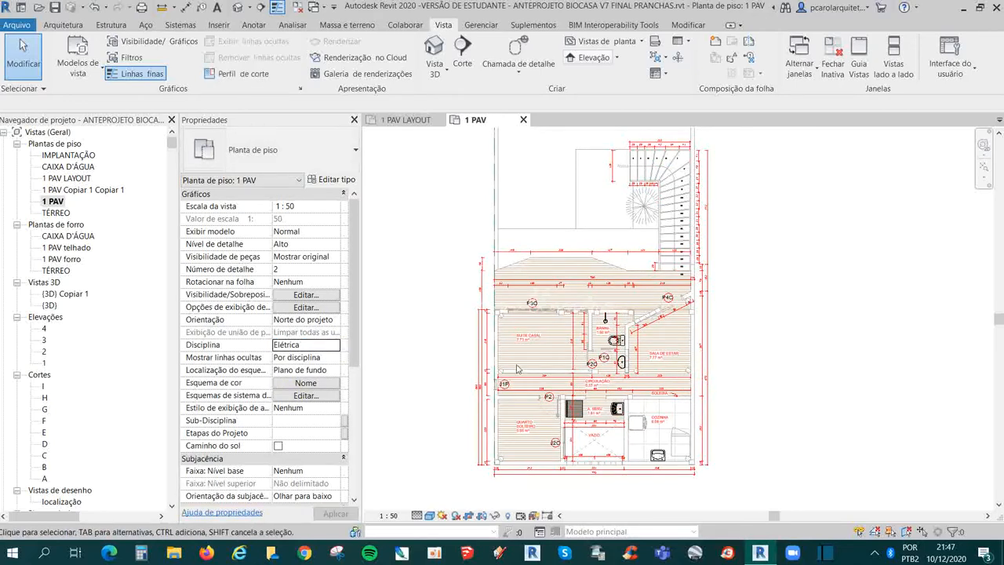
- Change the 1 PAV plan's discipline to Estrutural
left_click(326, 345)
left_click(334, 346)
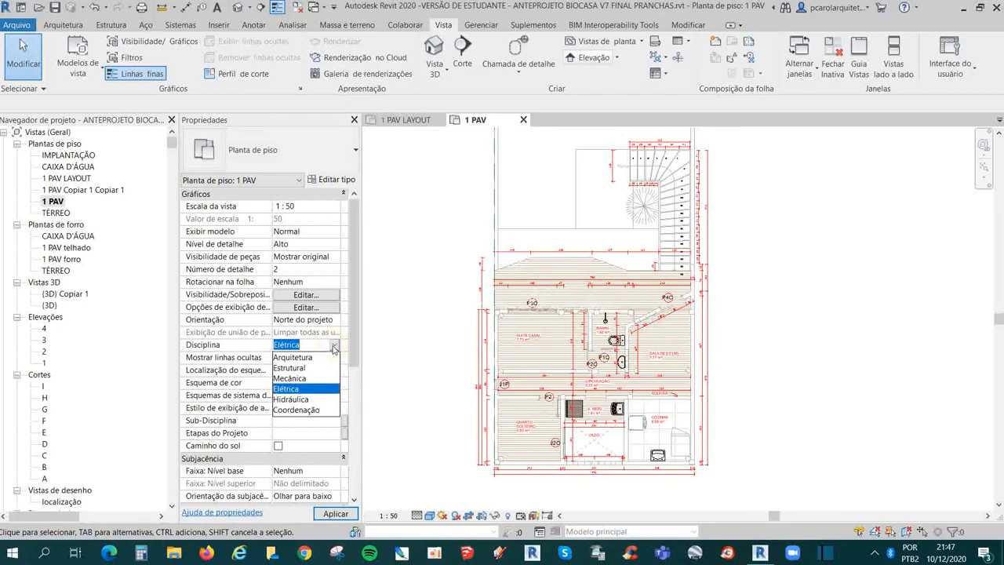
left_click(302, 369)
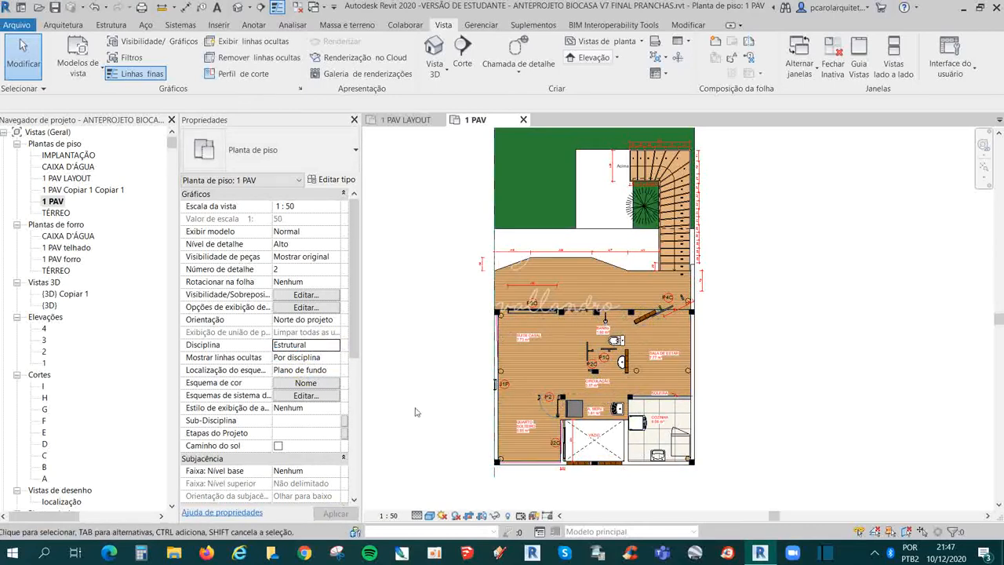
- Return the 1 PAV plan's discipline to Arquitetura
left_click(321, 355)
left_click(321, 355)
left_click(322, 357)
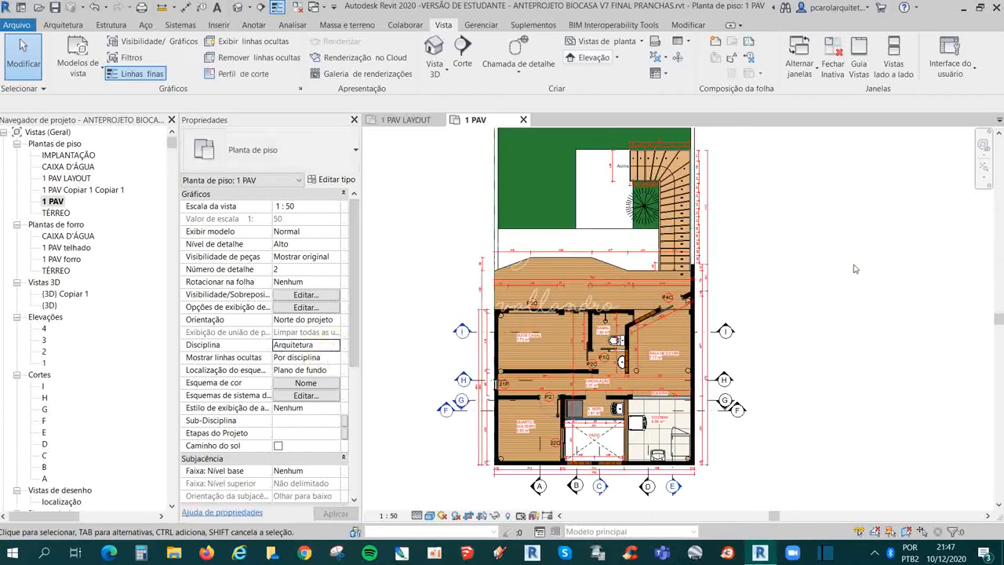
- Change the 1 PAV plan's discipline to Coordenação and check how the rooms display
left_click(319, 349)
left_click(335, 345)
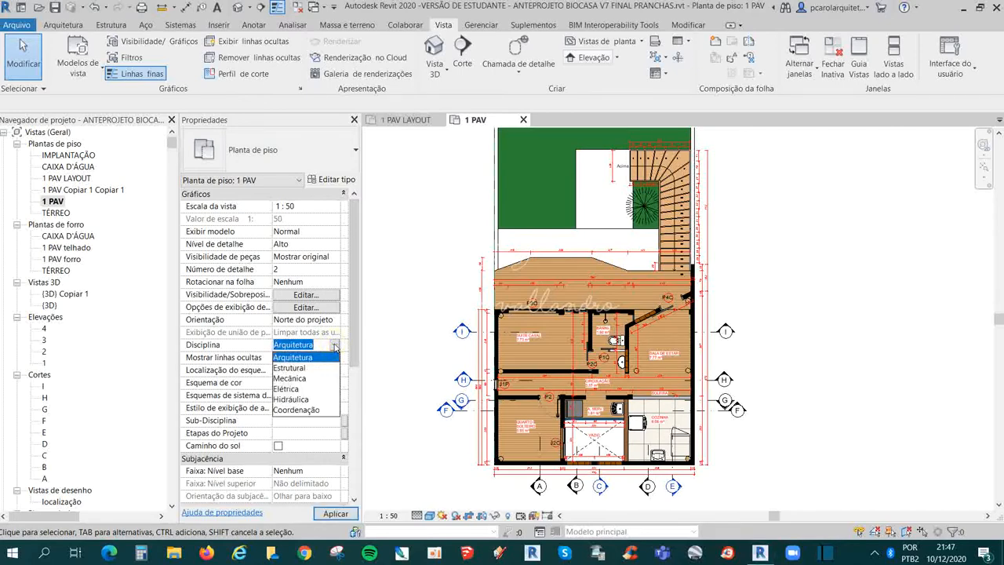
left_click(297, 410)
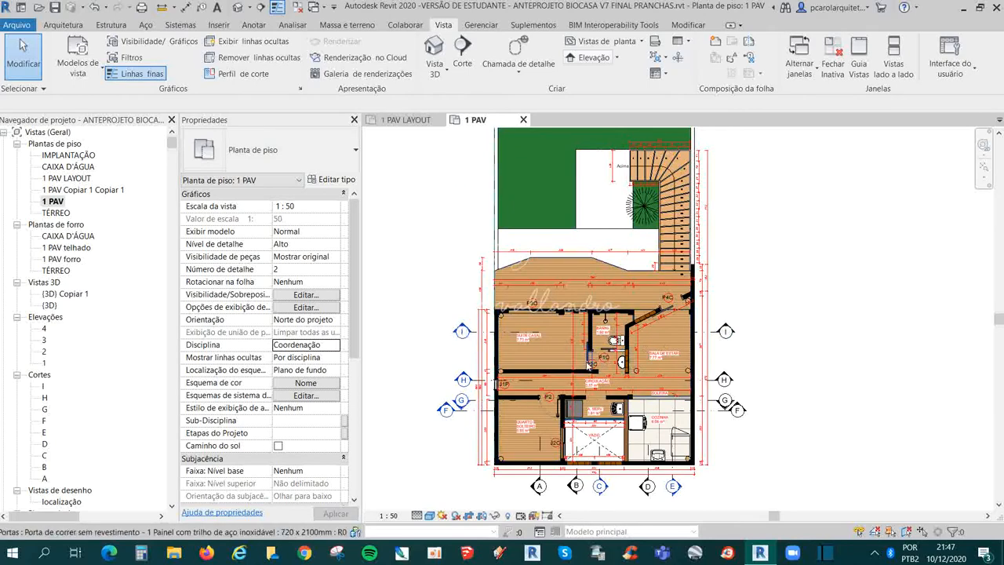
scroll(589, 363, "up", 2)
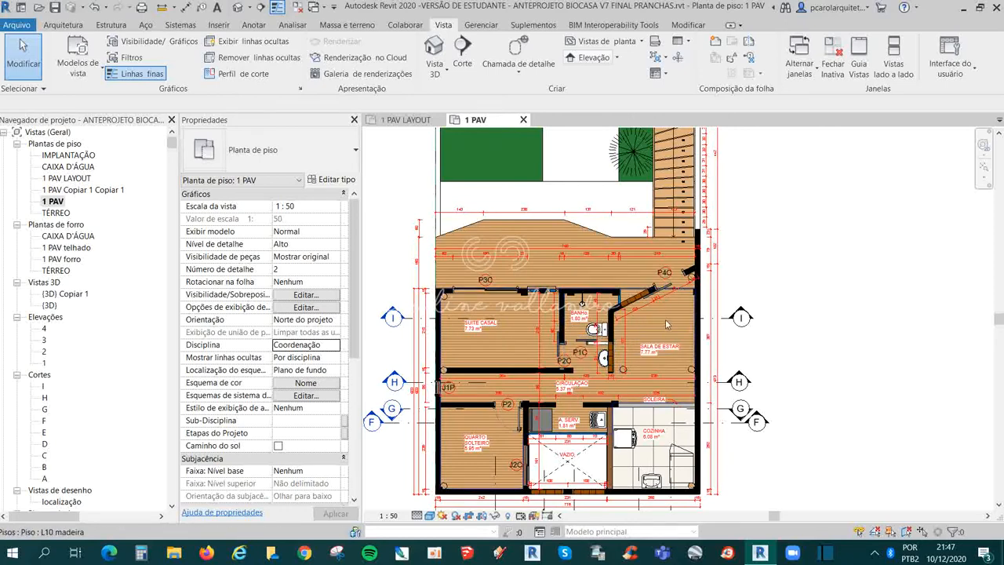
- Switch the 1 PAV plan's discipline from Coordenação back to Arquitetura and review the whole plan
left_click(314, 345)
left_click(334, 344)
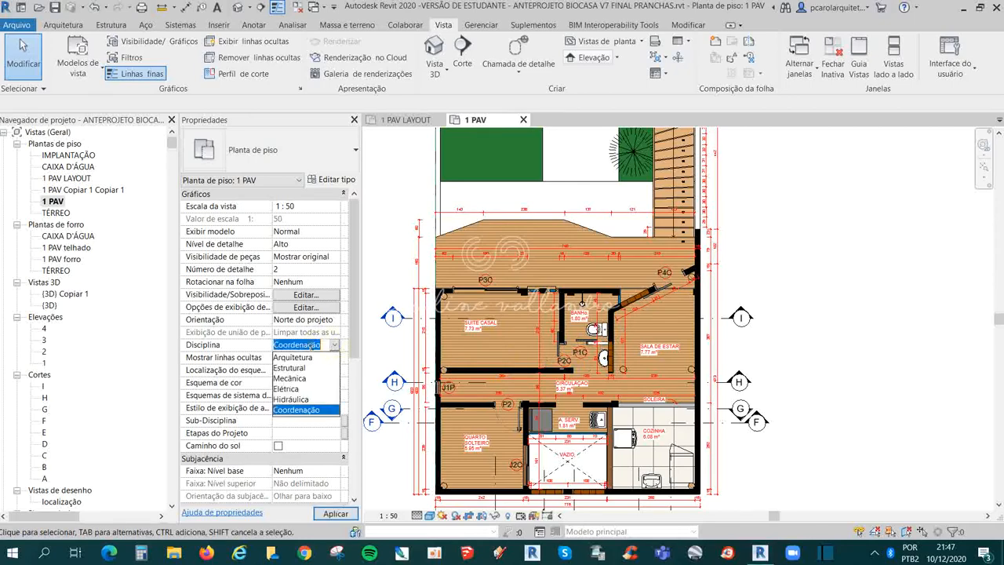
left_click(306, 357)
scroll(630, 290, "down", 3)
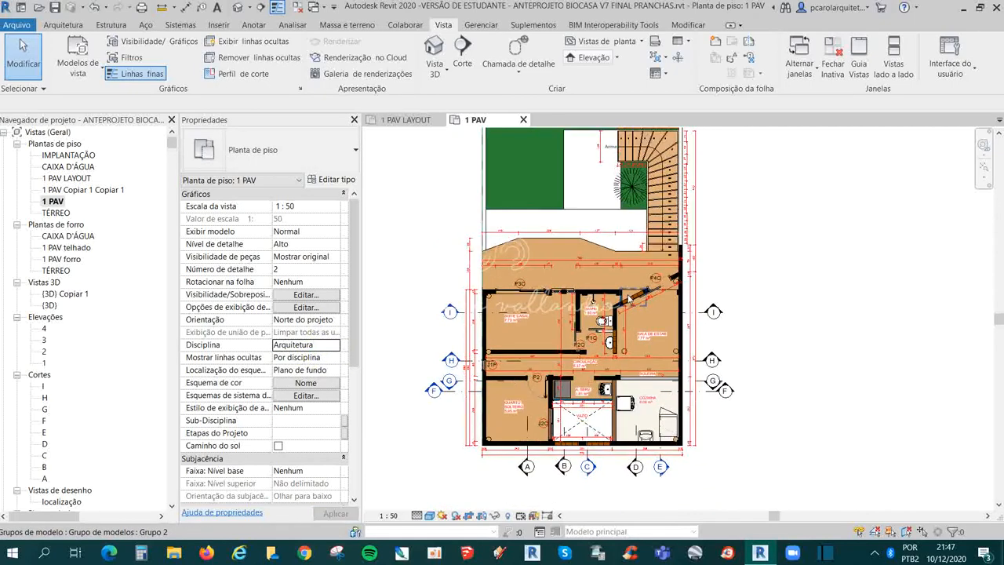
middle_click_drag(750, 265, 728, 334)
scroll(690, 364, "down", 1)
scroll(690, 364, "up", 2)
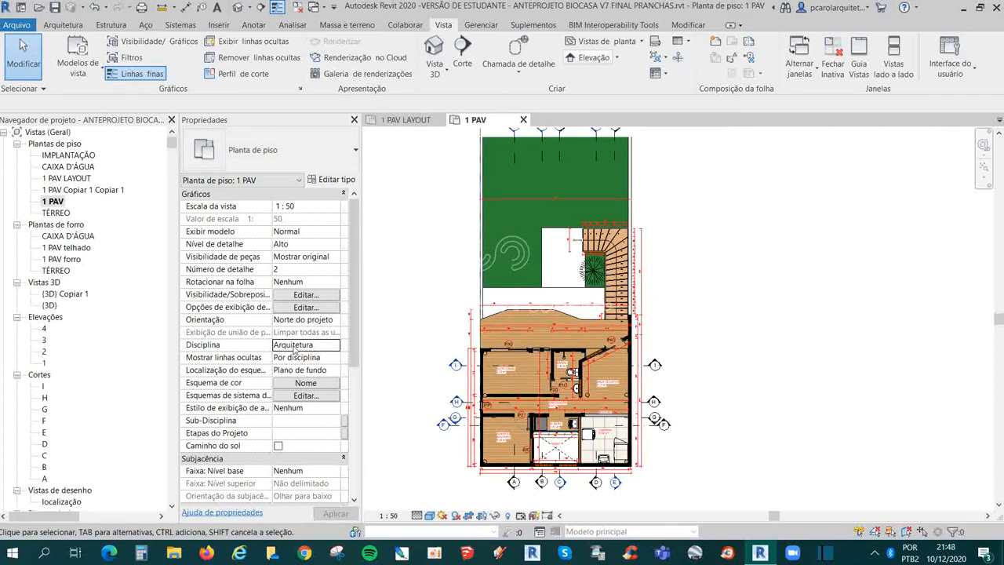
- Open the CAIXA D'ÁGUA floor plan and inspect its roof and surrounding section markers
scroll(271, 353, "down", 4)
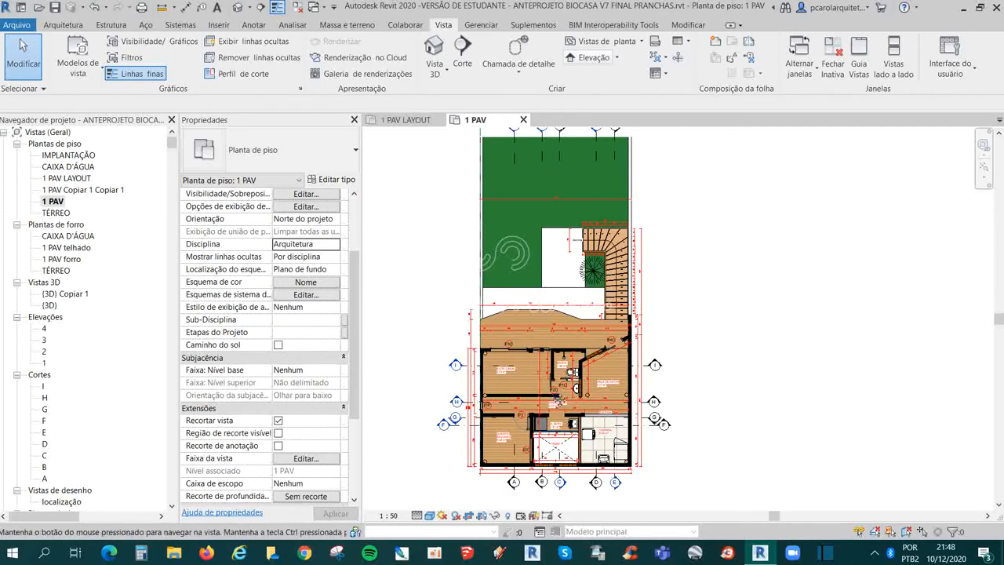
scroll(454, 352, "up", 1)
middle_click_drag(710, 354, 653, 346)
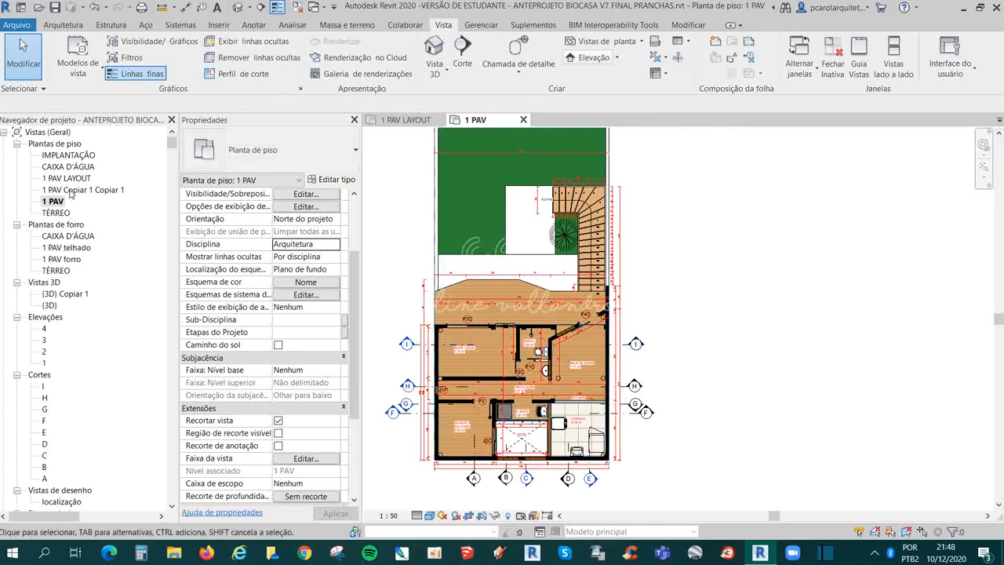
double_click(68, 167)
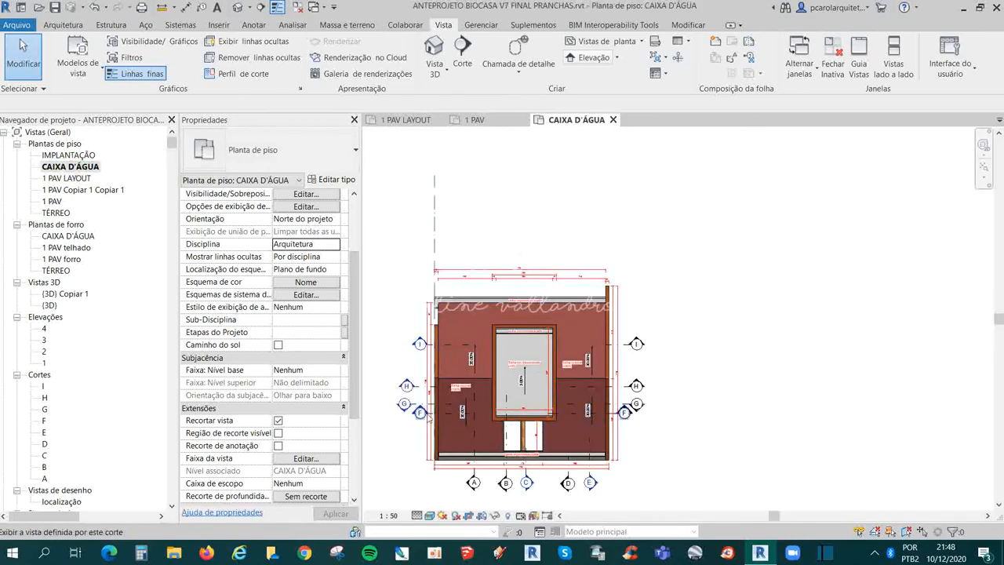
scroll(407, 428, "up", 1)
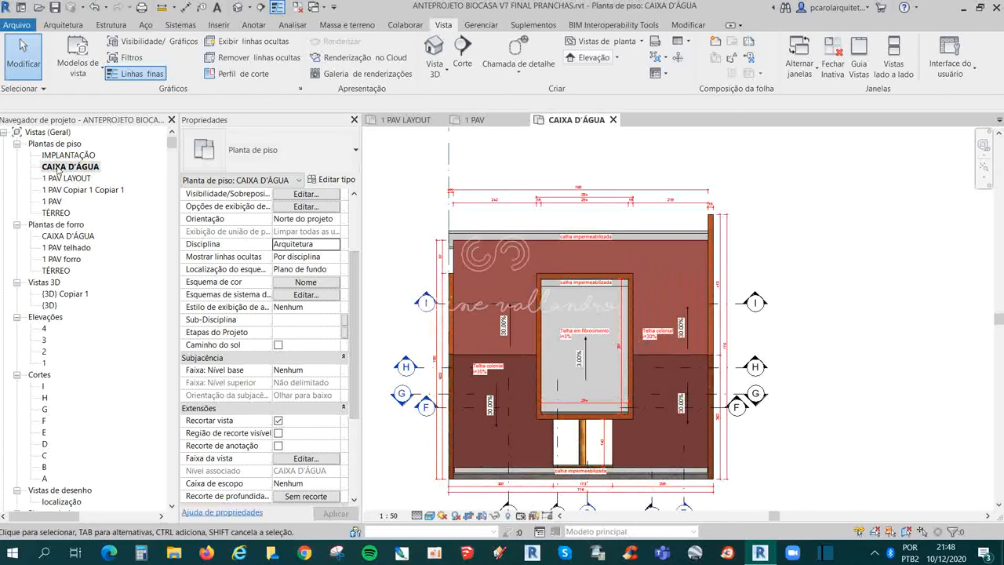
middle_click_drag(578, 331, 600, 309)
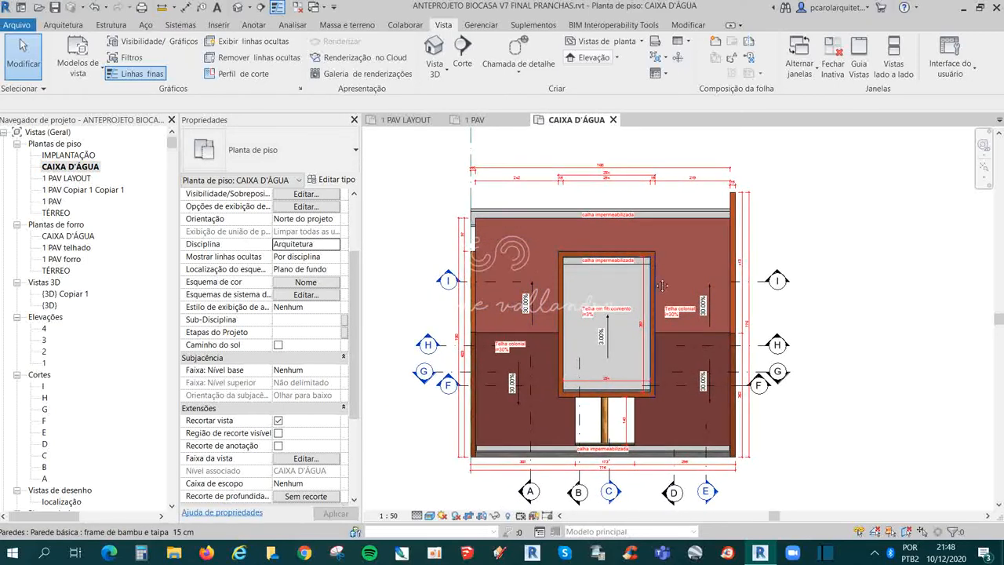
scroll(627, 369, "down", 3)
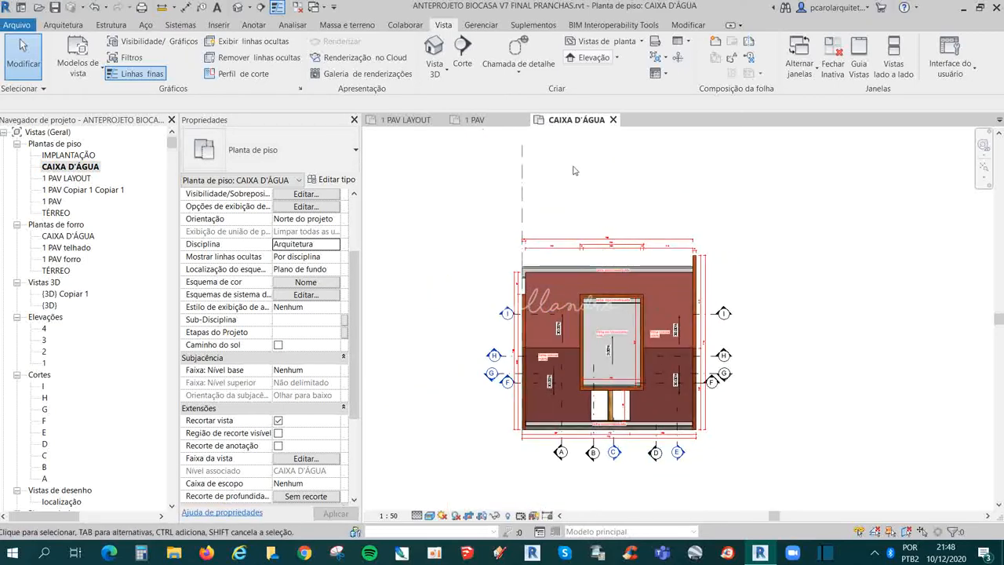
scroll(580, 337, "down", 4)
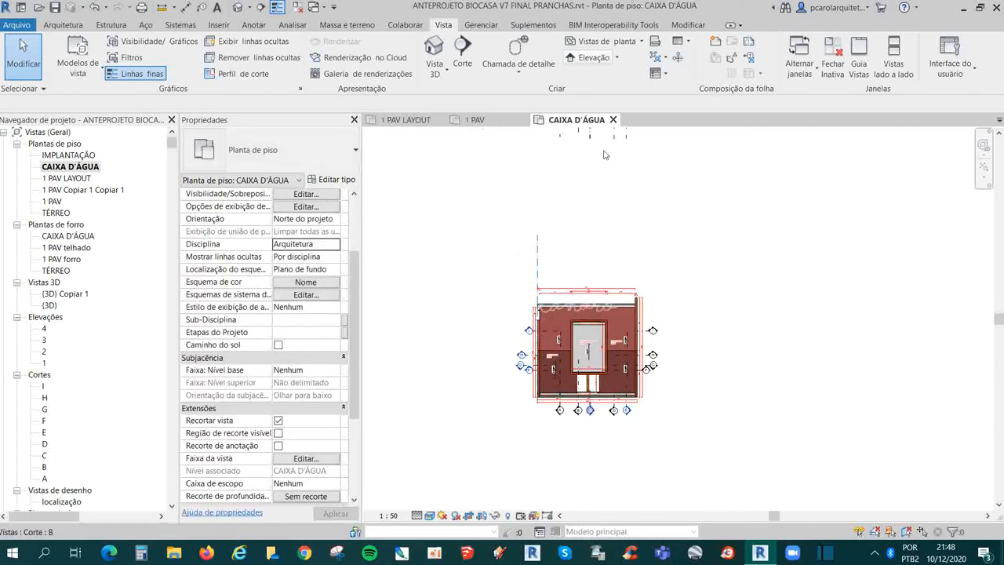
scroll(627, 407, "up", 4)
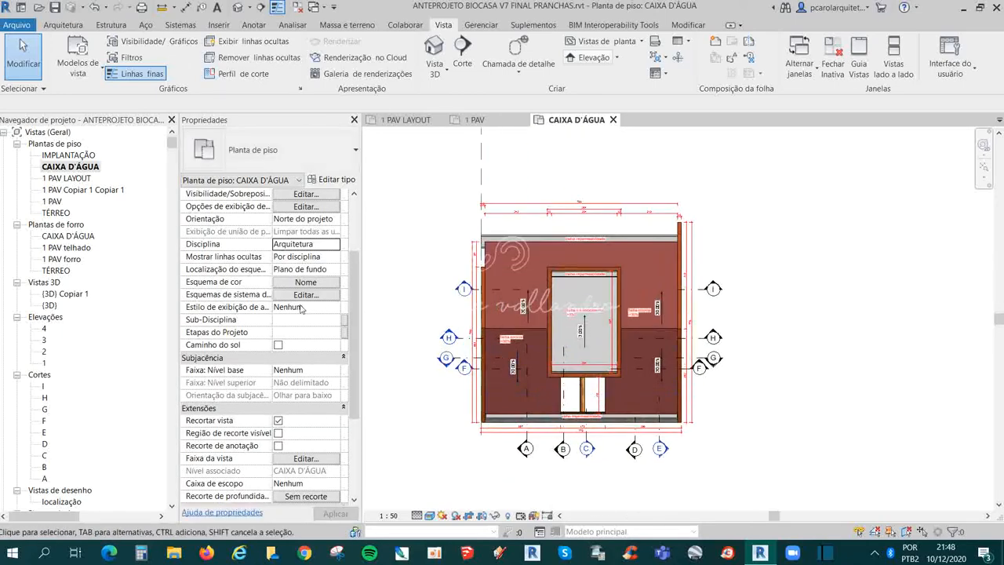
- Review the CAIXA D'ÁGUA plan's underlay, extents and identity properties, and dismiss the low-battery warning
scroll(305, 297, "up", 1)
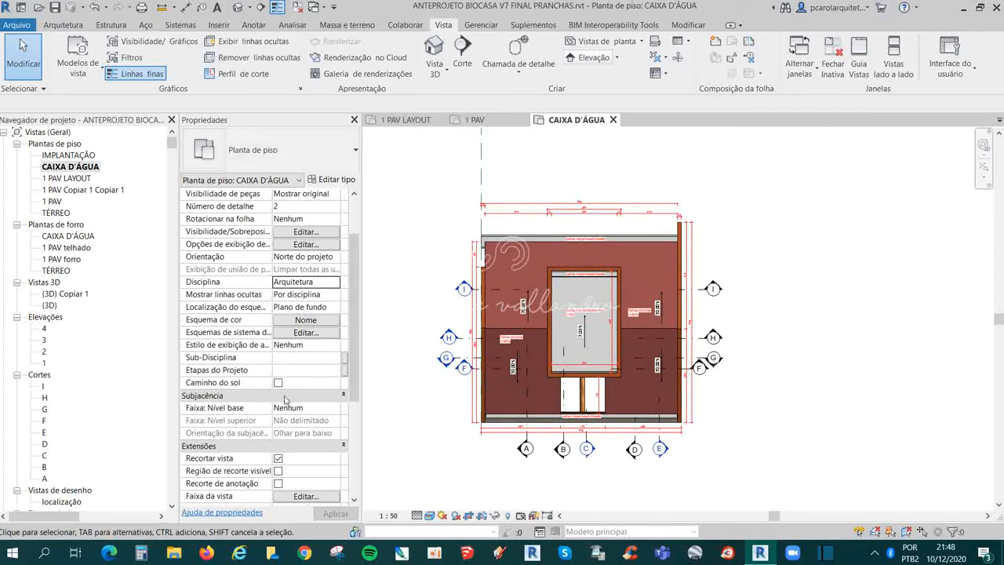
scroll(285, 400, "up", 1)
scroll(285, 400, "down", 3)
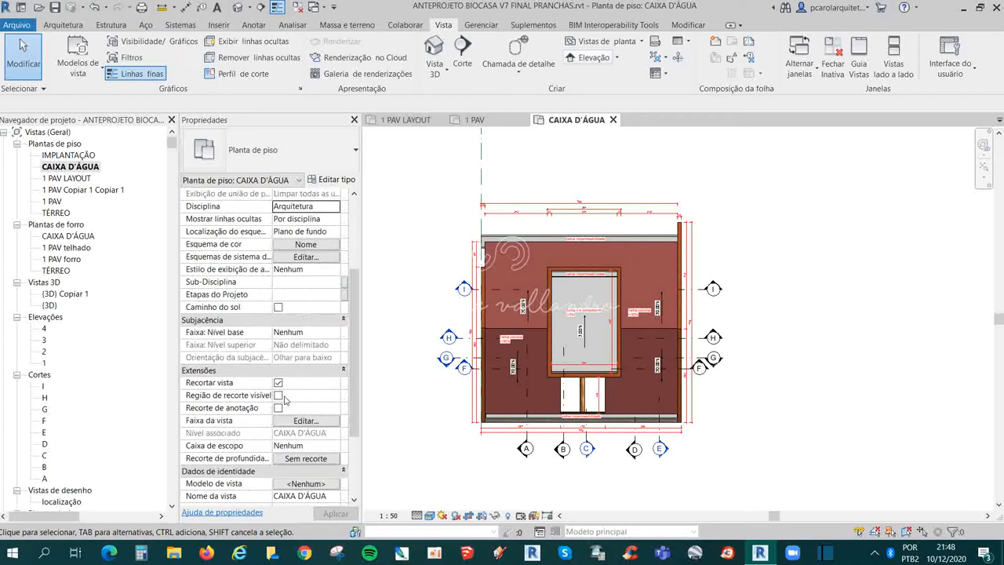
scroll(284, 400, "down", 1)
scroll(284, 400, "down", 2)
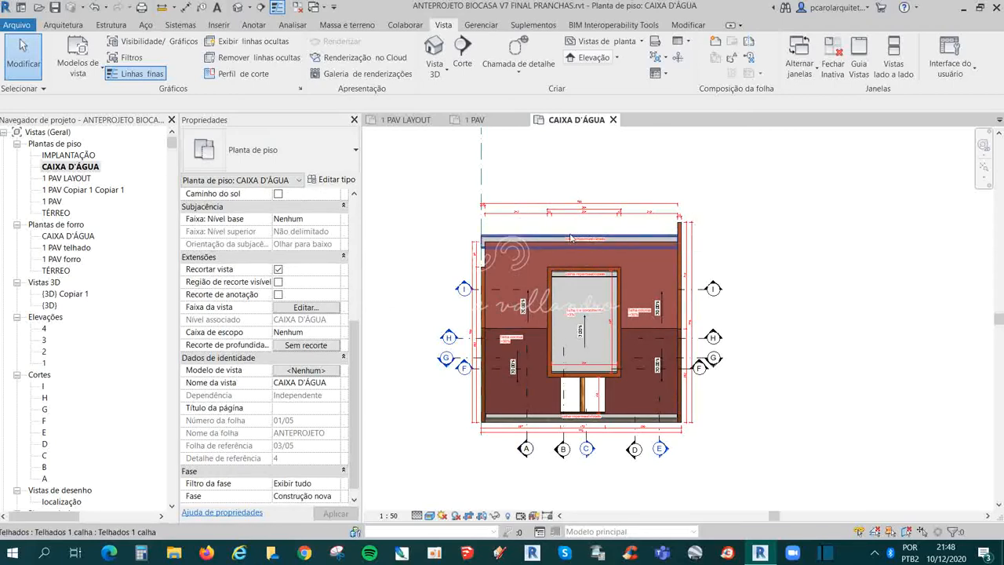
scroll(571, 238, "up", 2)
scroll(571, 238, "down", 3)
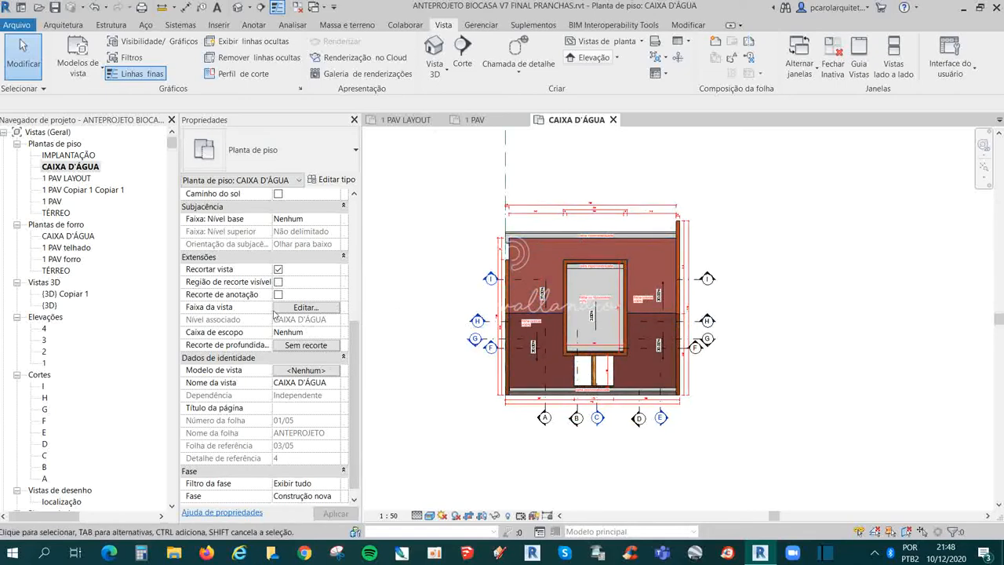
middle_click_drag(597, 303, 580, 341)
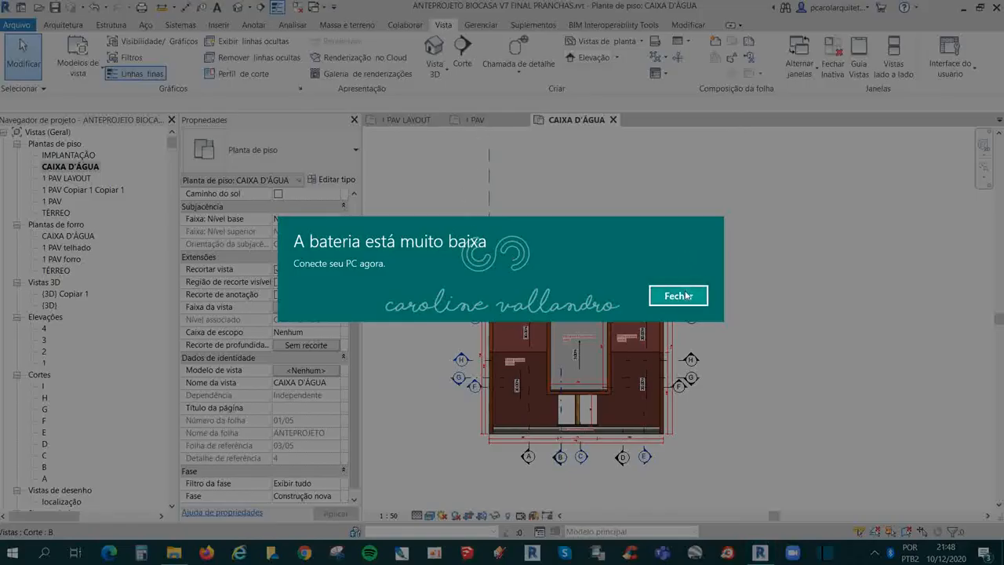
left_click(679, 295)
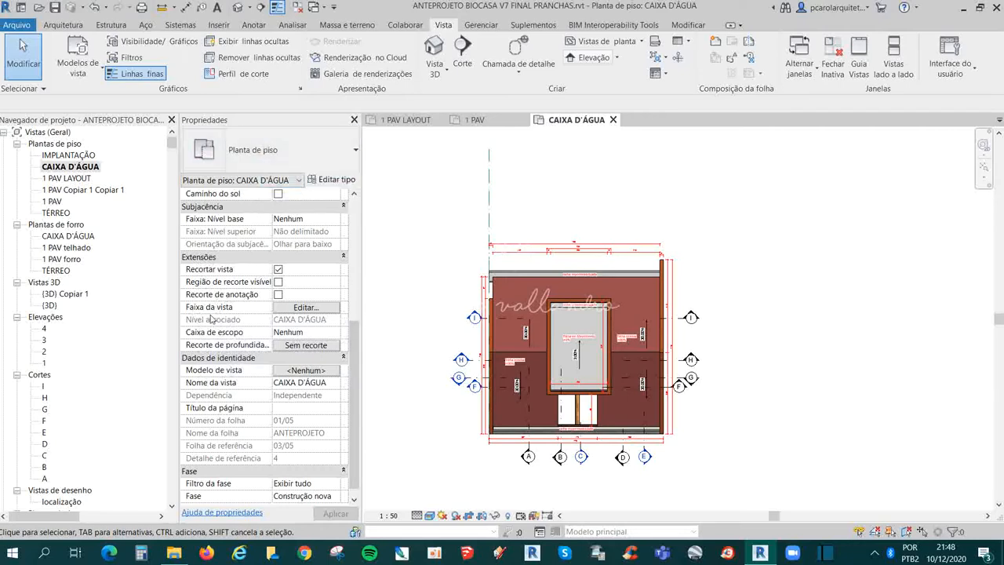
- In the CAIXA D'ÁGUA plan's view range, set the bottom level to TÉRREO and try to confirm it
left_click(314, 307)
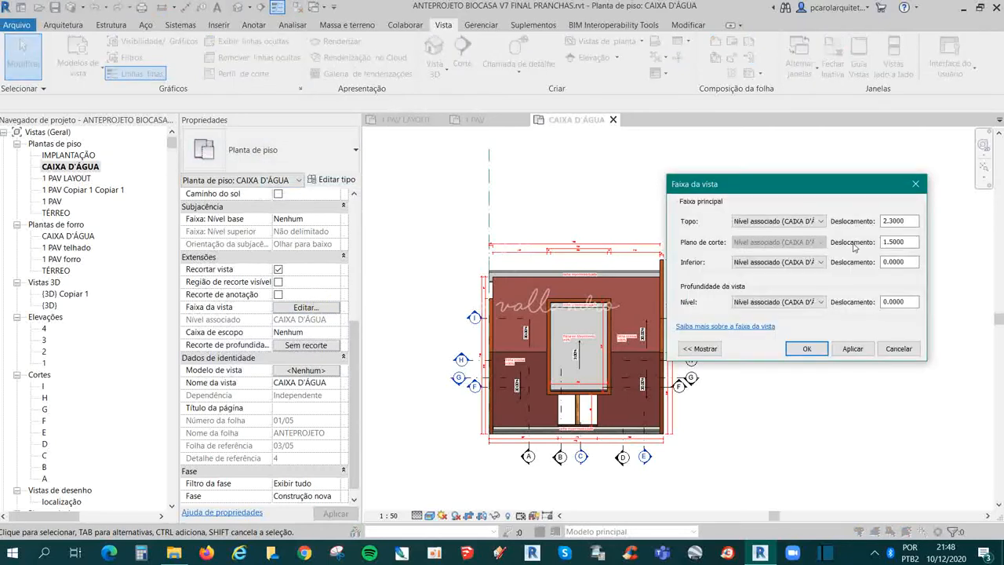
left_click(803, 264)
left_click(779, 290)
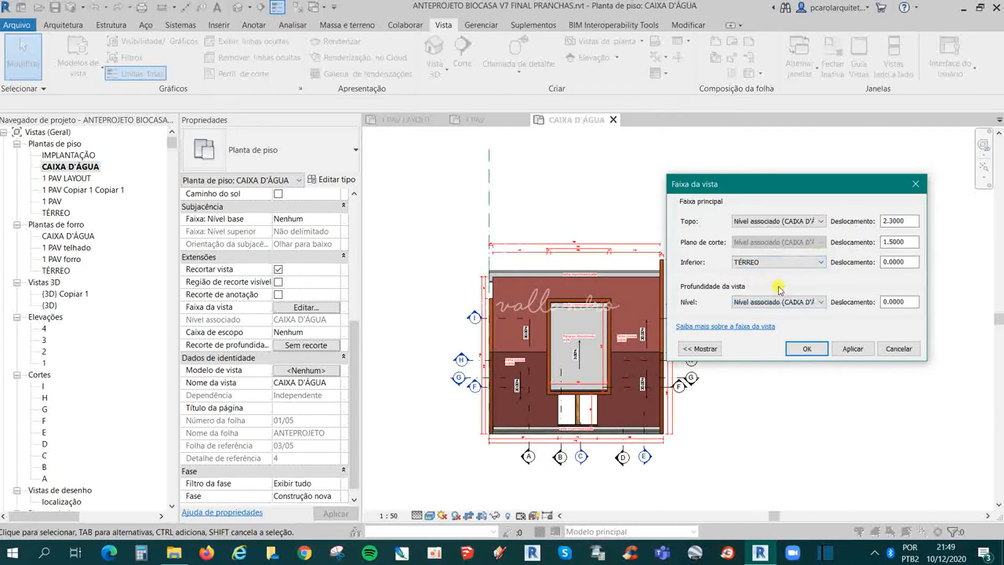
left_click(806, 349)
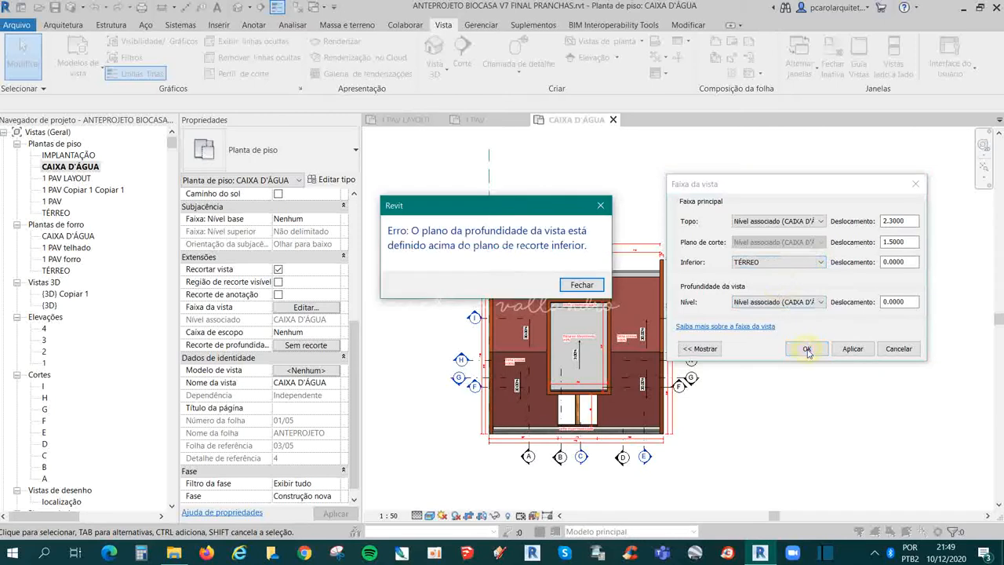
left_click(580, 285)
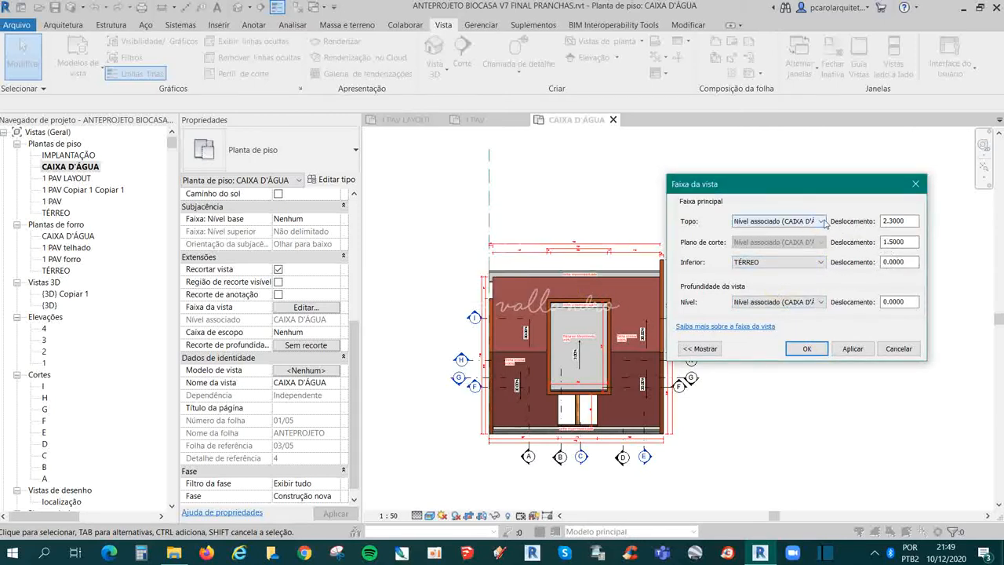
- Set the top of the view range to Ilimitada and try to confirm the settings
left_click(821, 221)
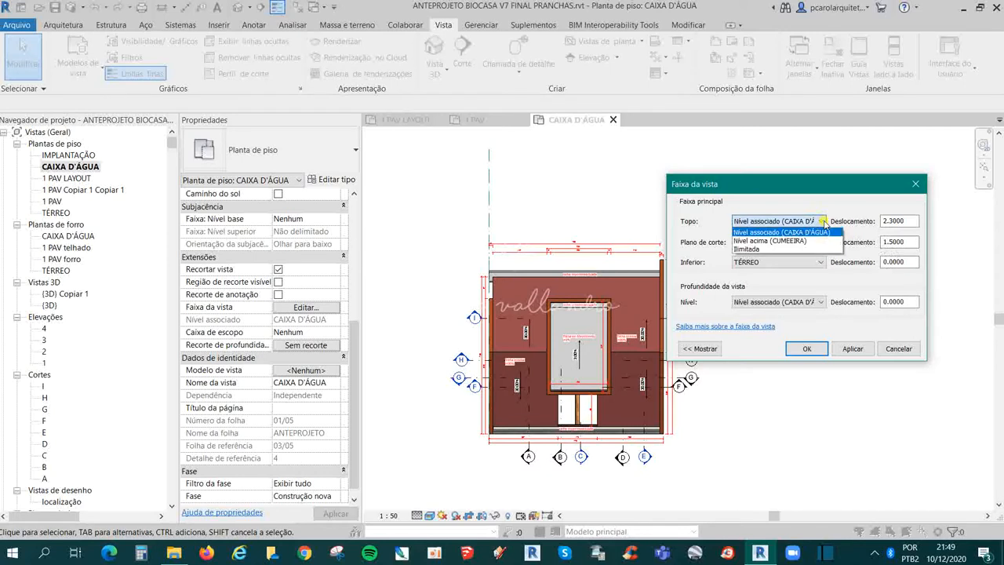
left_click(798, 249)
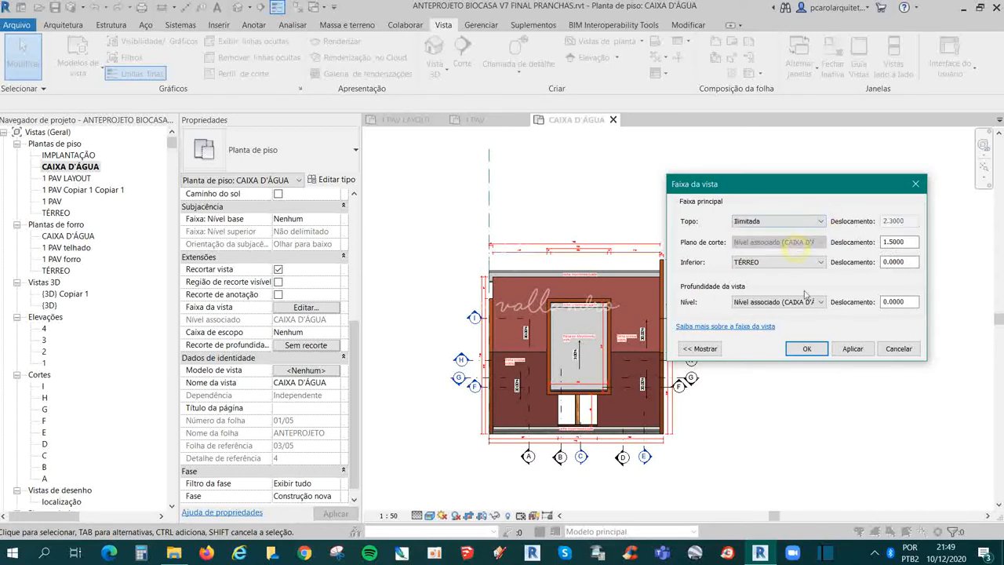
left_click(810, 348)
left_click(580, 297)
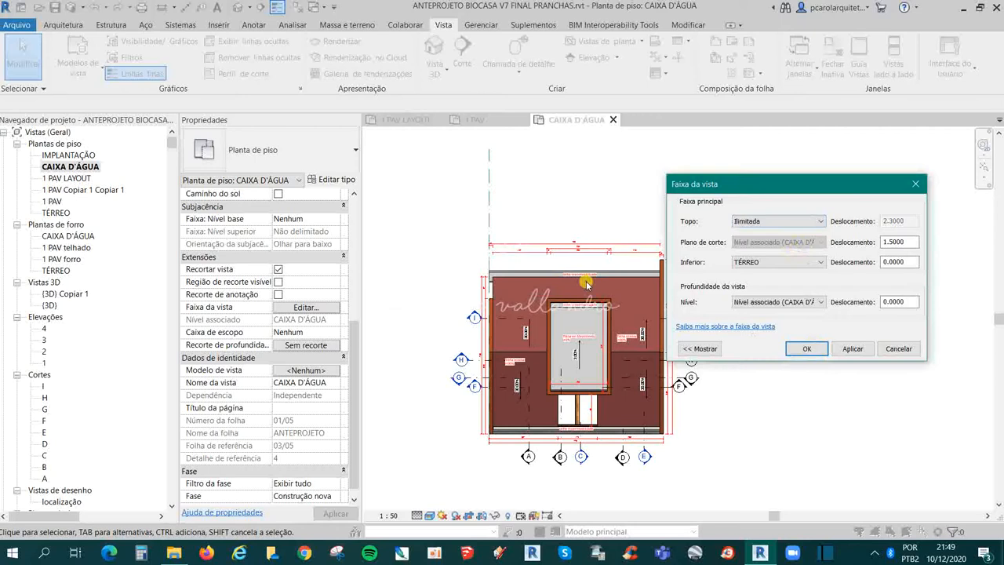
- Set the view depth level to TÉRREO and confirm the view range
left_click(809, 303)
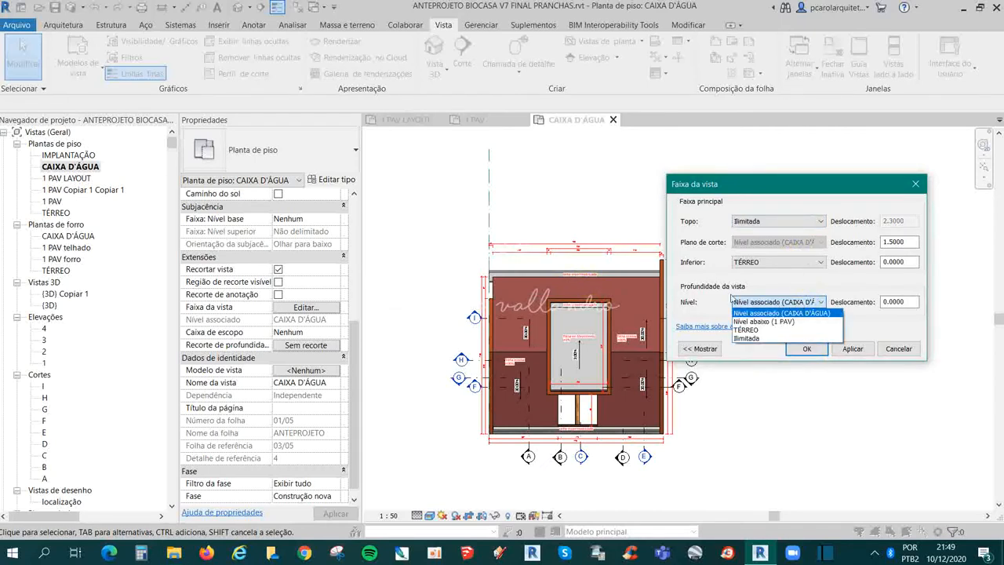
left_click(788, 281)
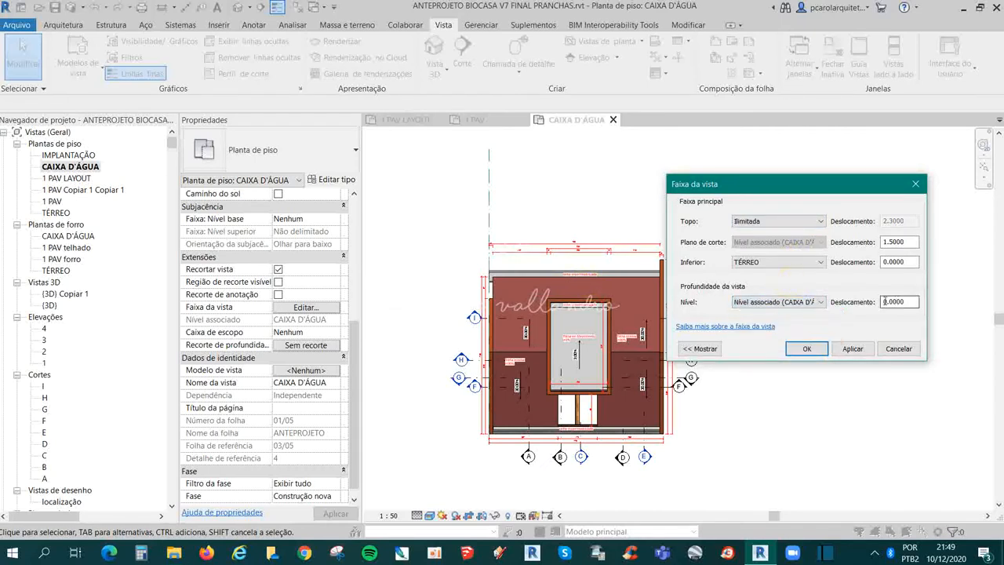
left_click(792, 302)
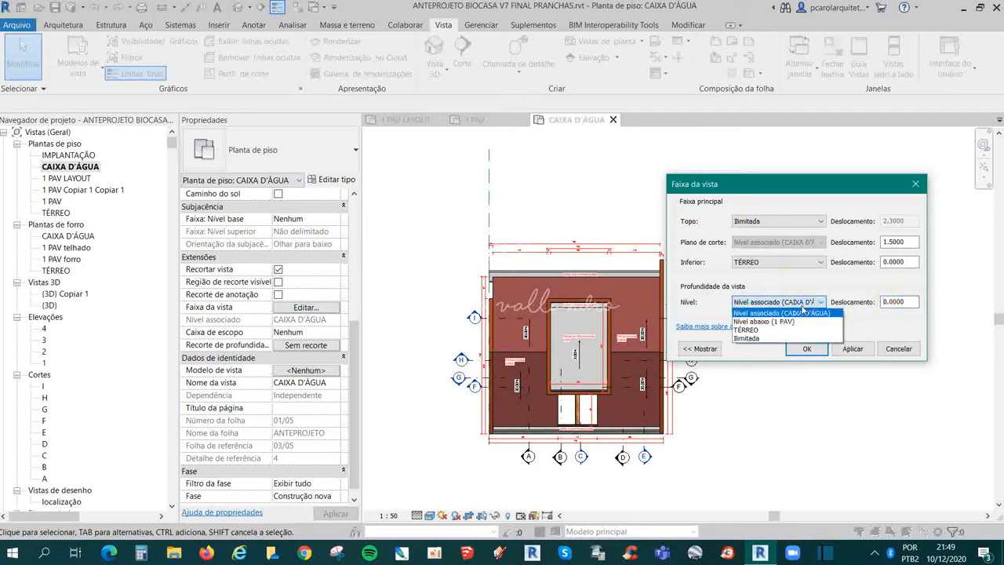
left_click(787, 325)
left_click(803, 348)
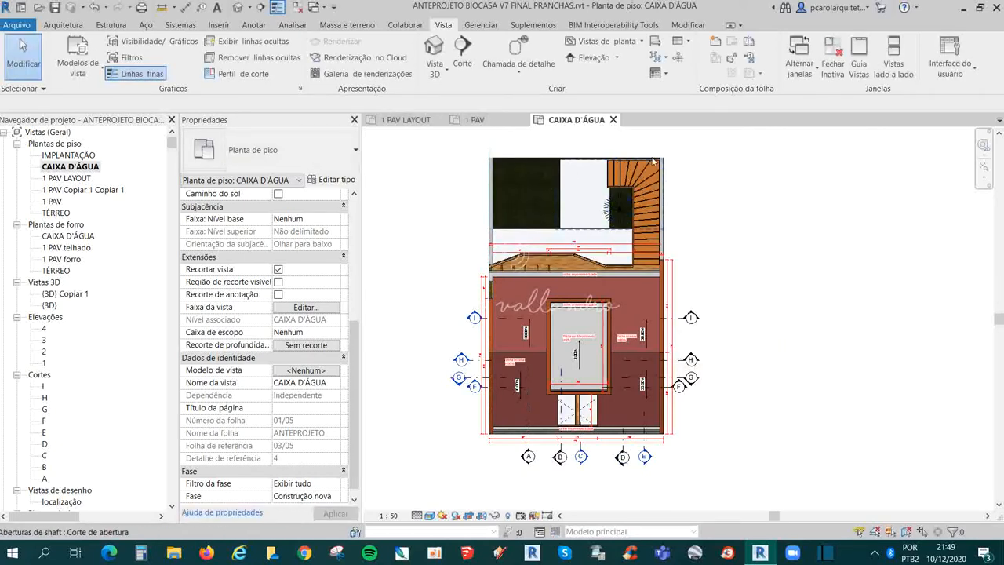
- Check the lower floors in the CAIXA D'ÁGUA plan and turn on its visible crop region
middle_click_drag(709, 243, 715, 298)
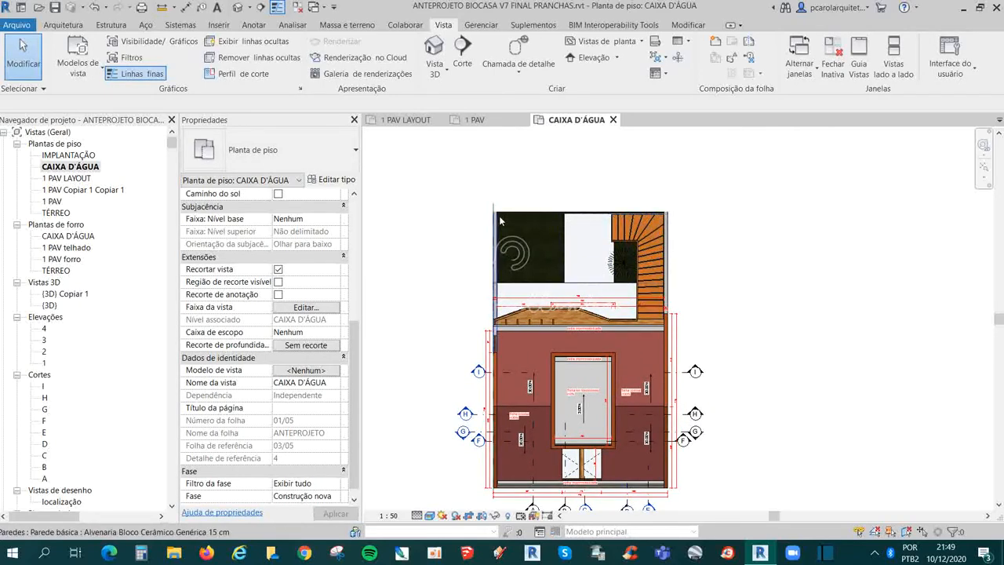
scroll(601, 218, "down", 1)
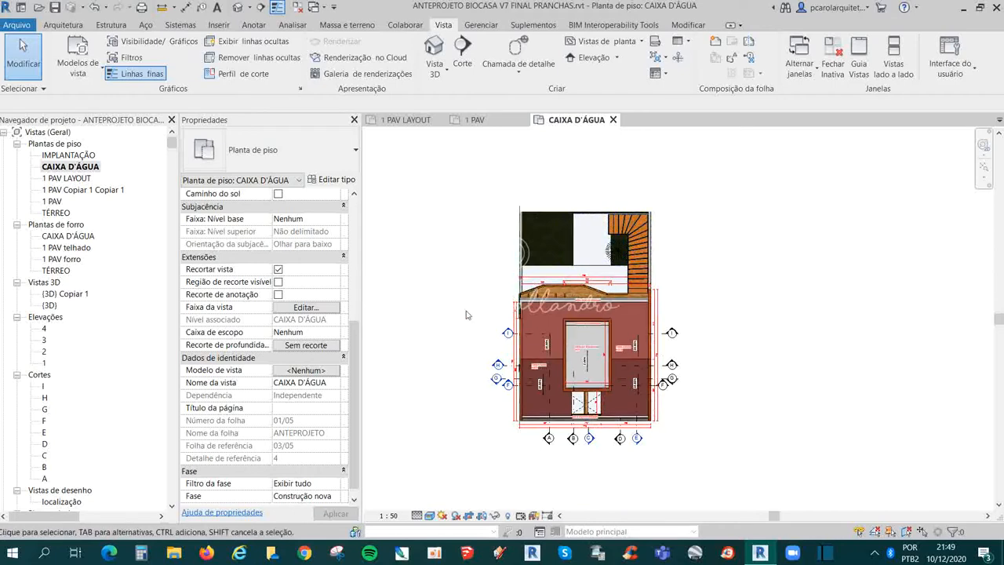
scroll(336, 332, "down", 1)
scroll(309, 346, "up", 4)
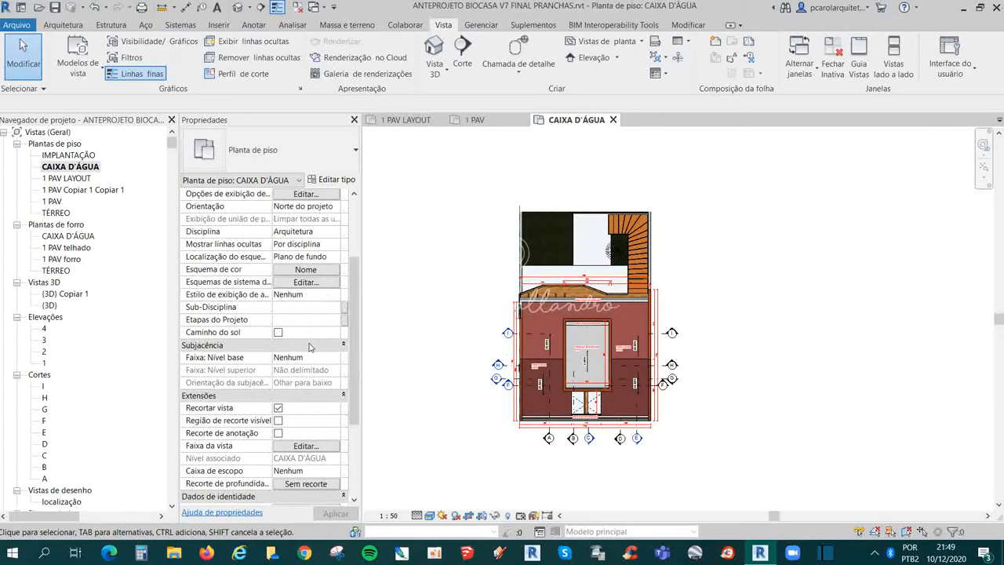
left_click(277, 421)
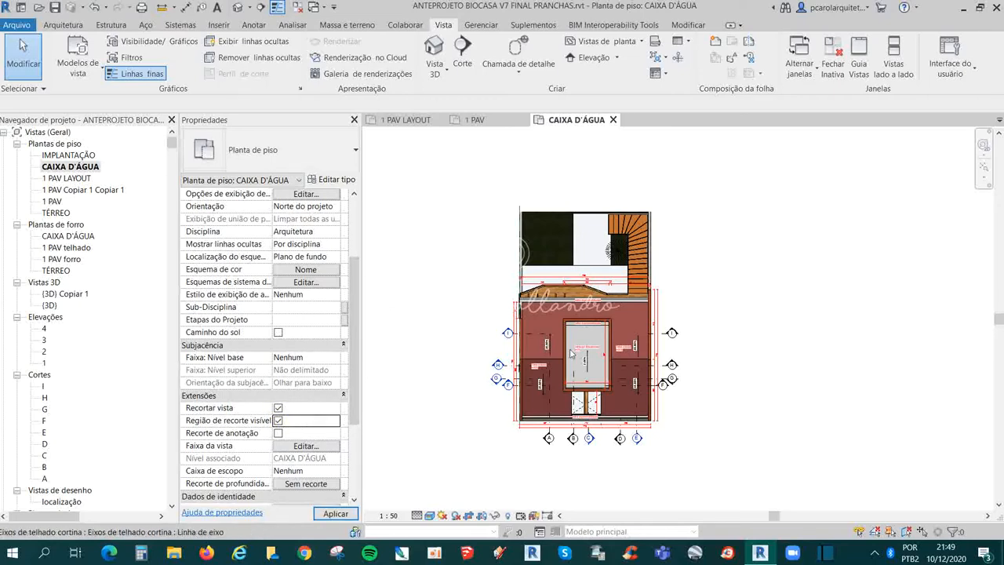
- Extend the CAIXA D'ÁGUA plan's crop region to the far end of the lot and hide its boundary
left_click(585, 211)
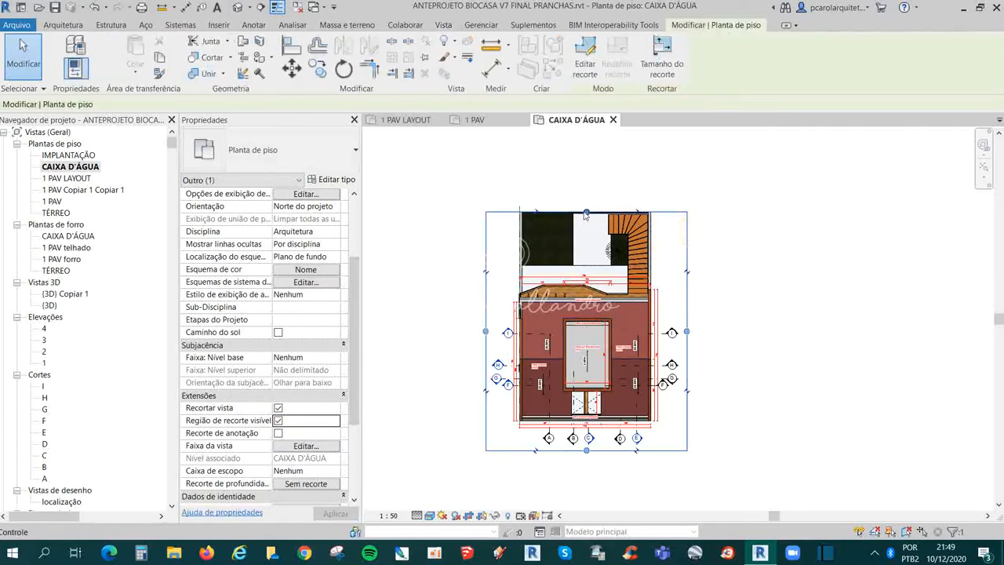
left_click_drag(586, 211, 586, 157)
scroll(619, 427, "down", 2)
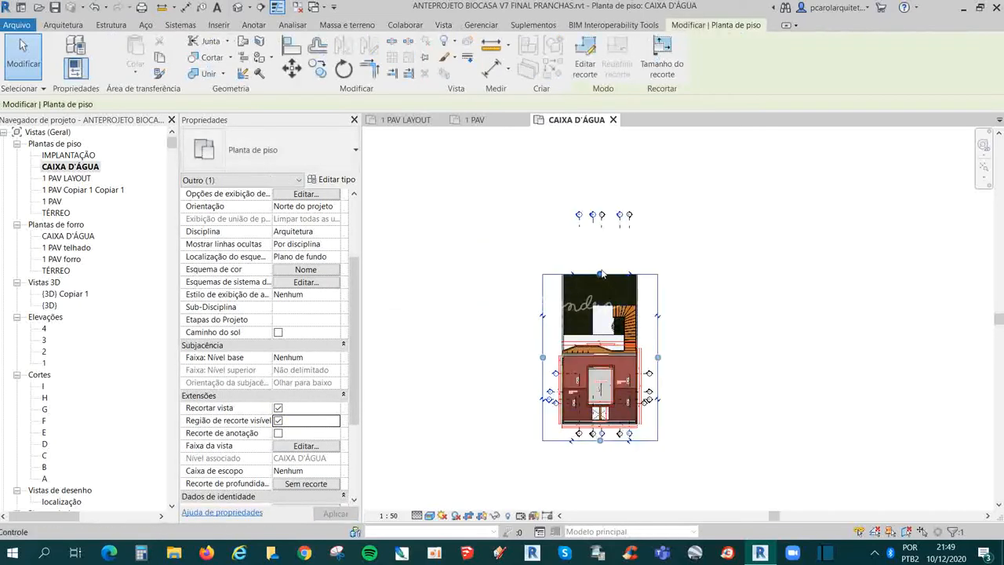
left_click_drag(627, 275, 643, 225)
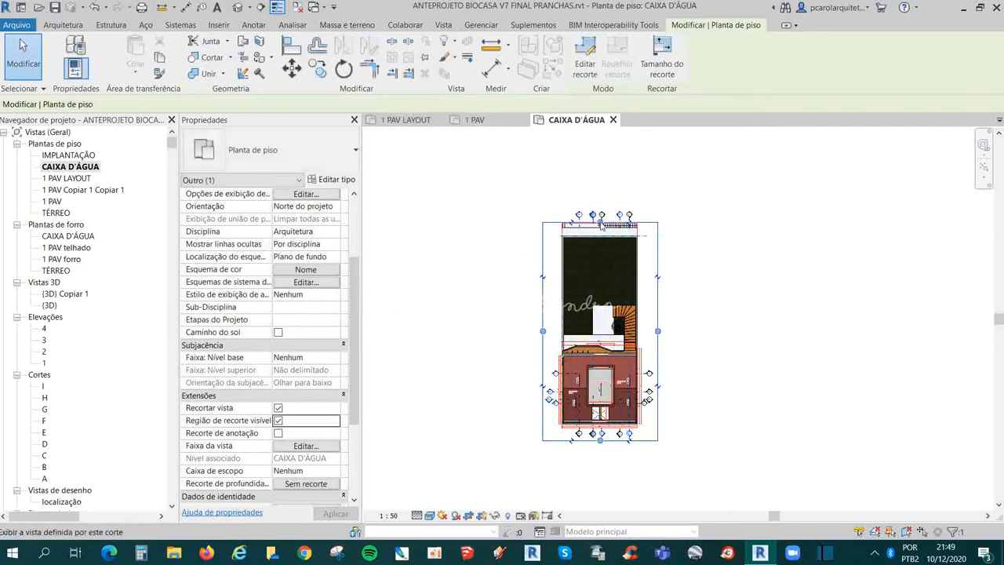
left_click(682, 221)
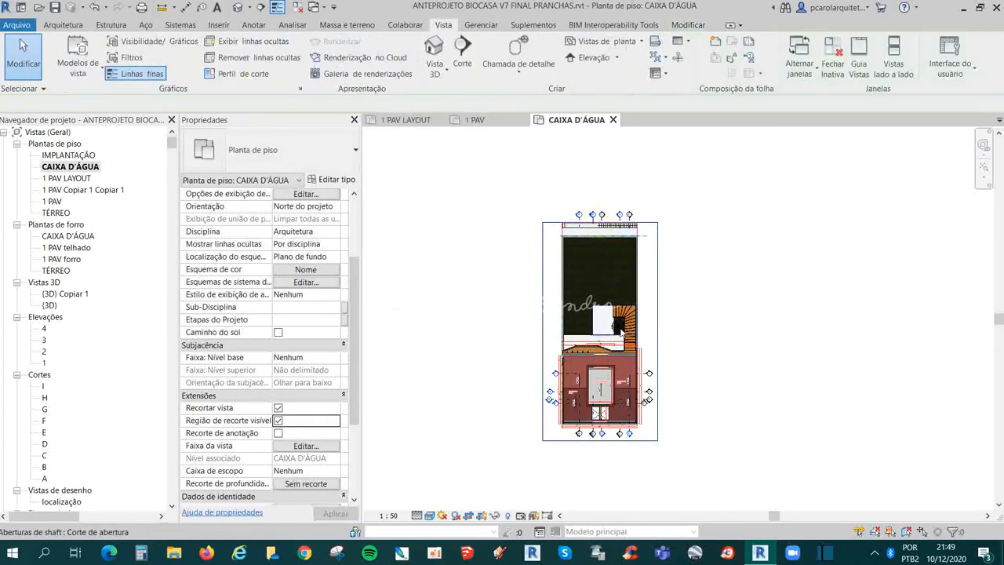
left_click(278, 421)
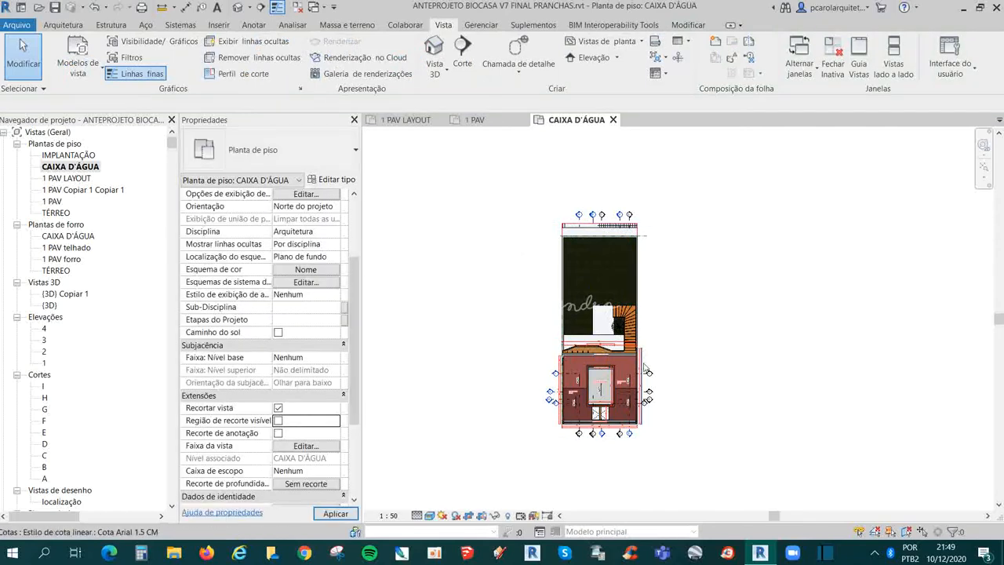
- Apply the Estrutural discipline to the CAIXA D'ÁGUA plan and set it back to Arquitetura
scroll(619, 443, "up", 3)
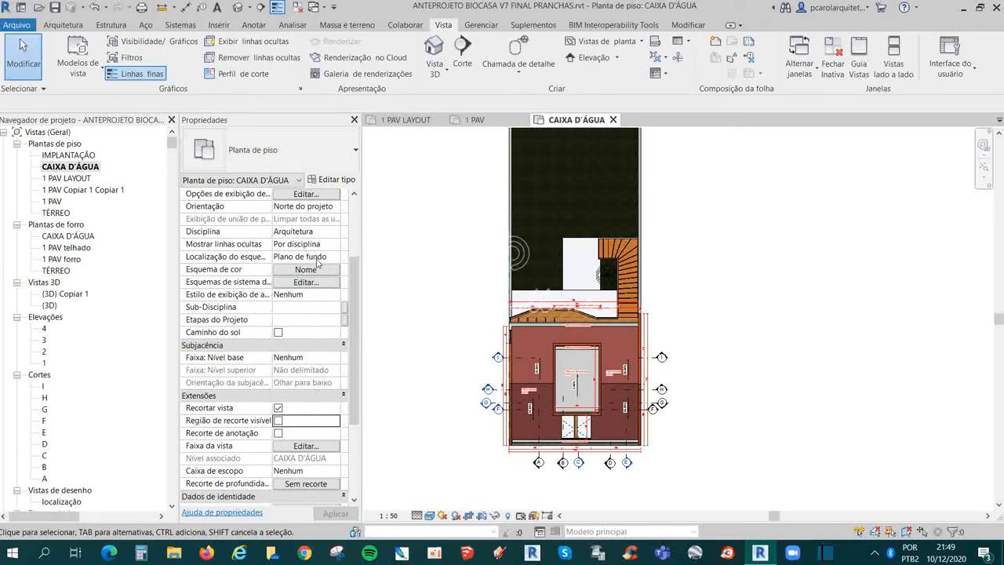
left_click(309, 234)
left_click(310, 234)
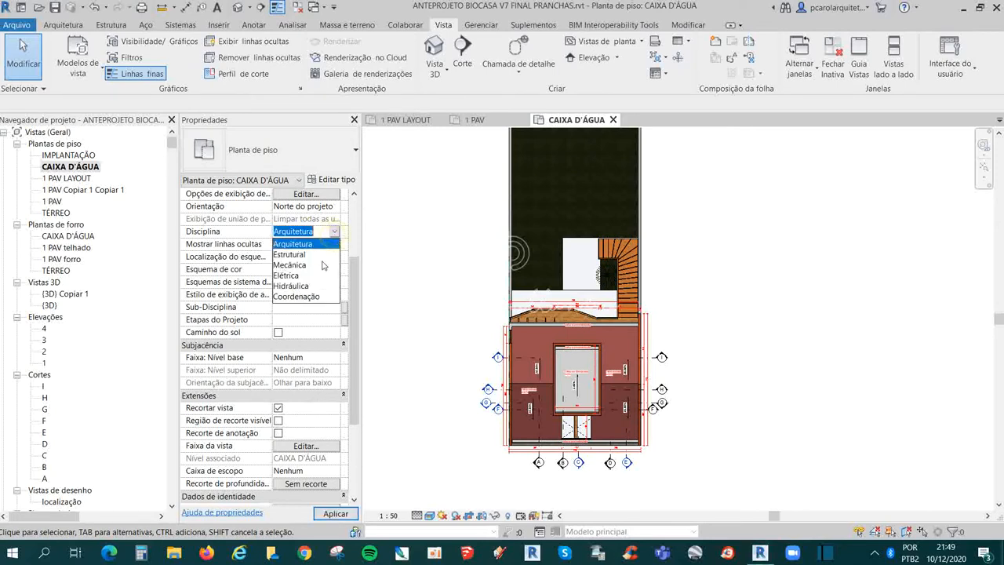
left_click(290, 257)
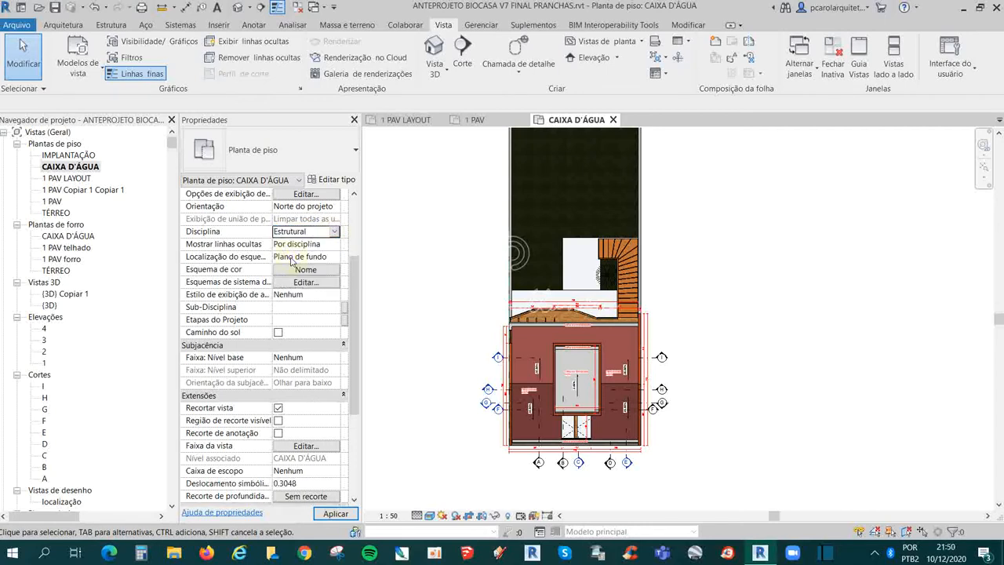
left_click(335, 514)
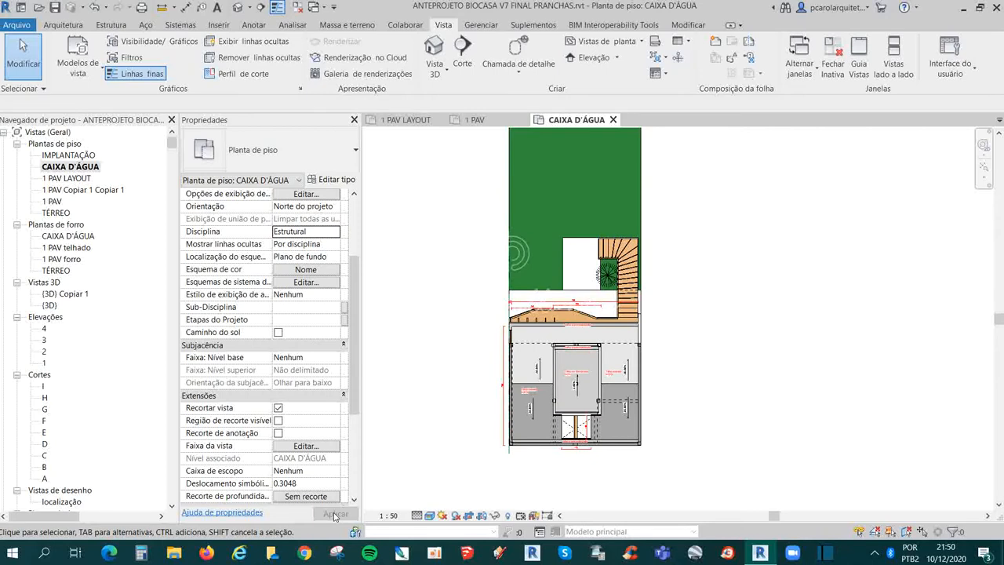
left_click(314, 235)
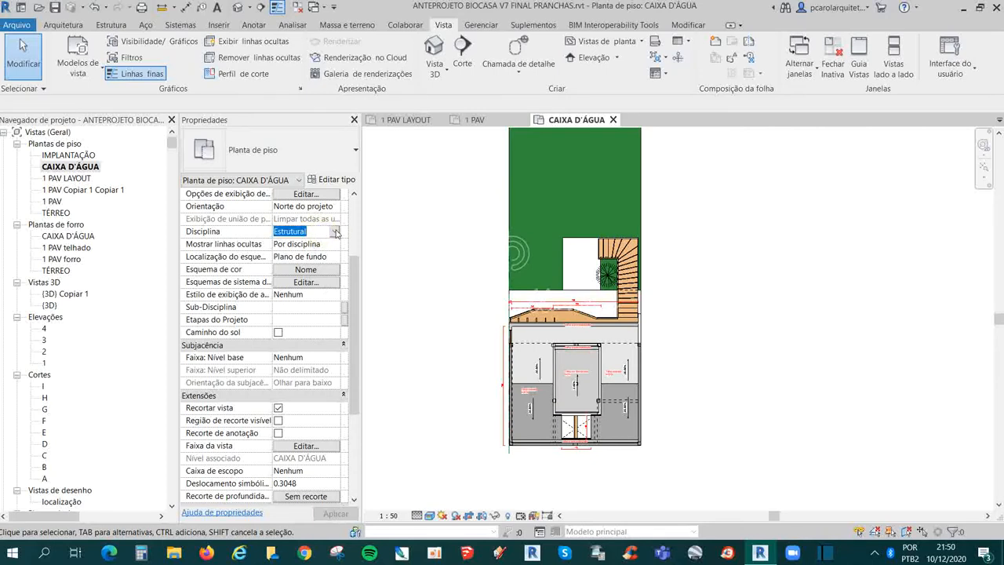
left_click(335, 232)
left_click(292, 244)
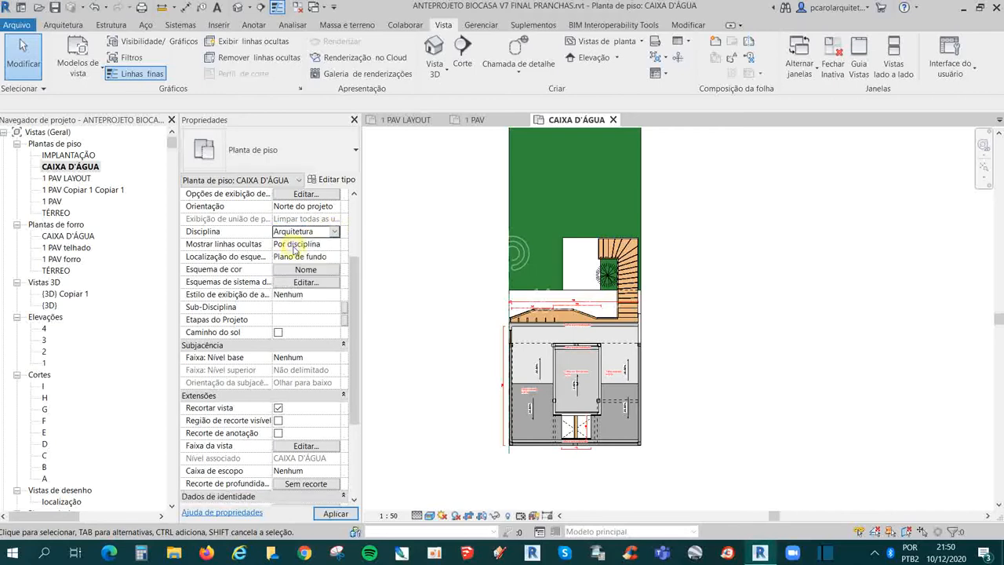
- In the plan's view range, set the view depth level to Nível abaixo (1 PAV) and try to confirm it
left_click(302, 446)
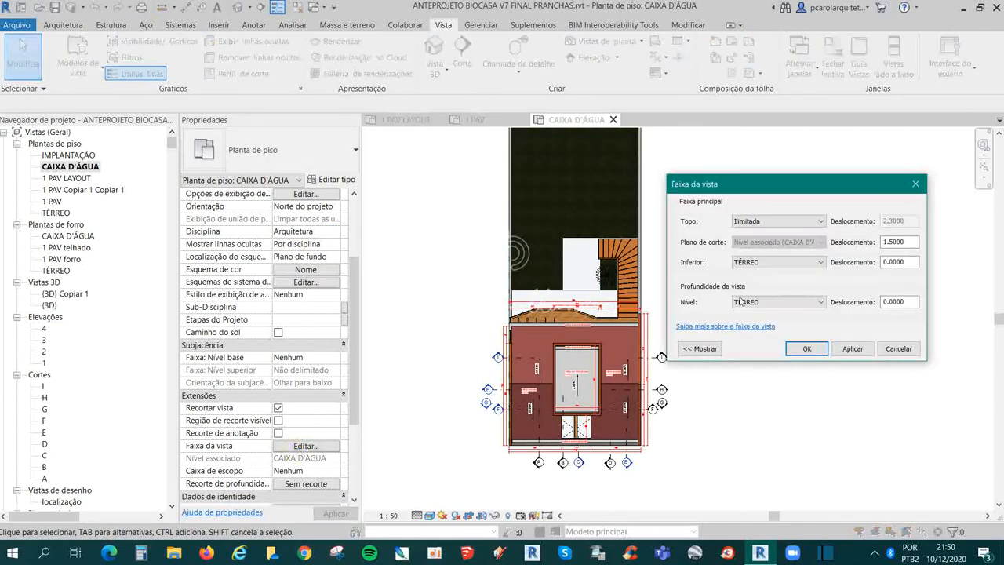
left_click(810, 303)
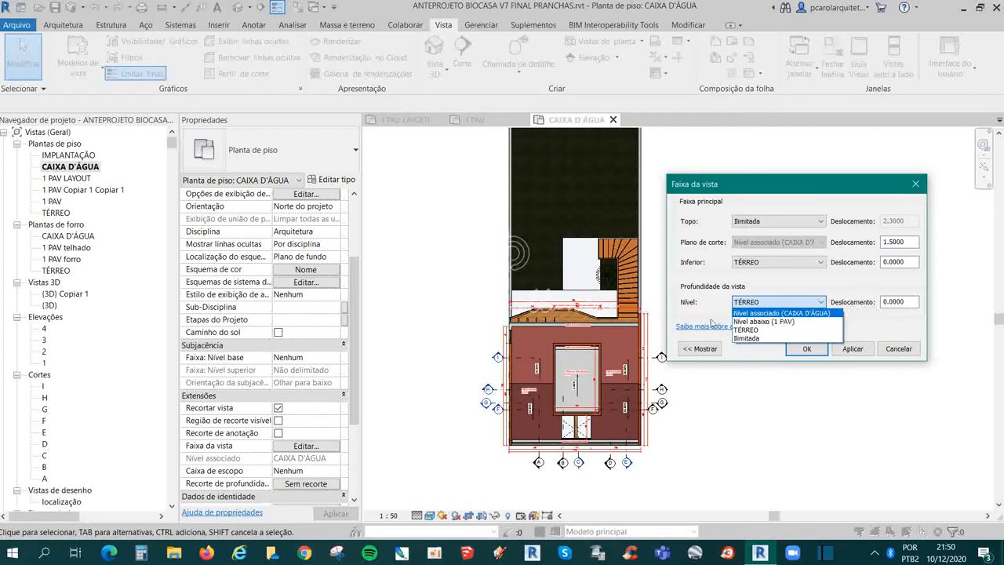
left_click(799, 324)
left_click(806, 348)
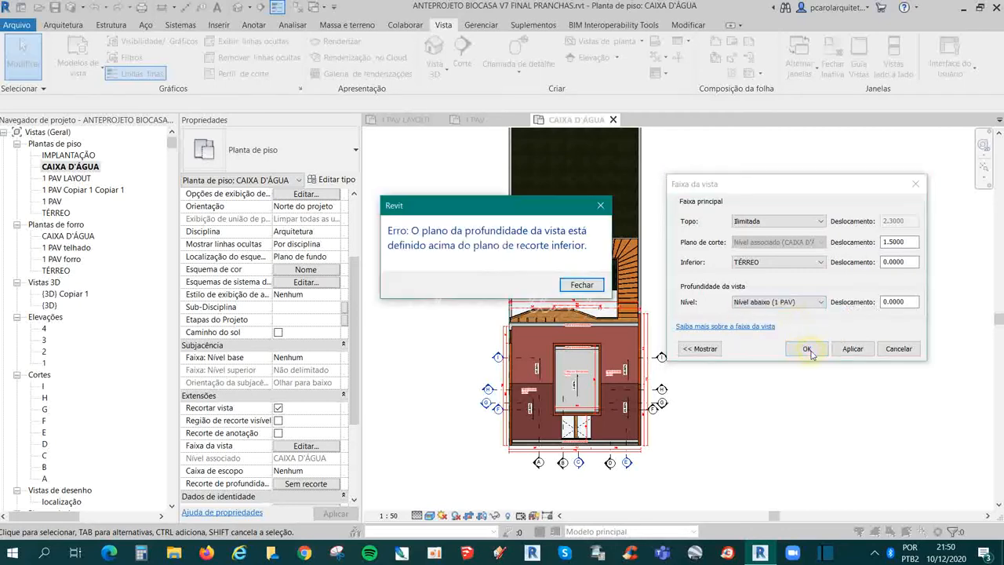
left_click(577, 284)
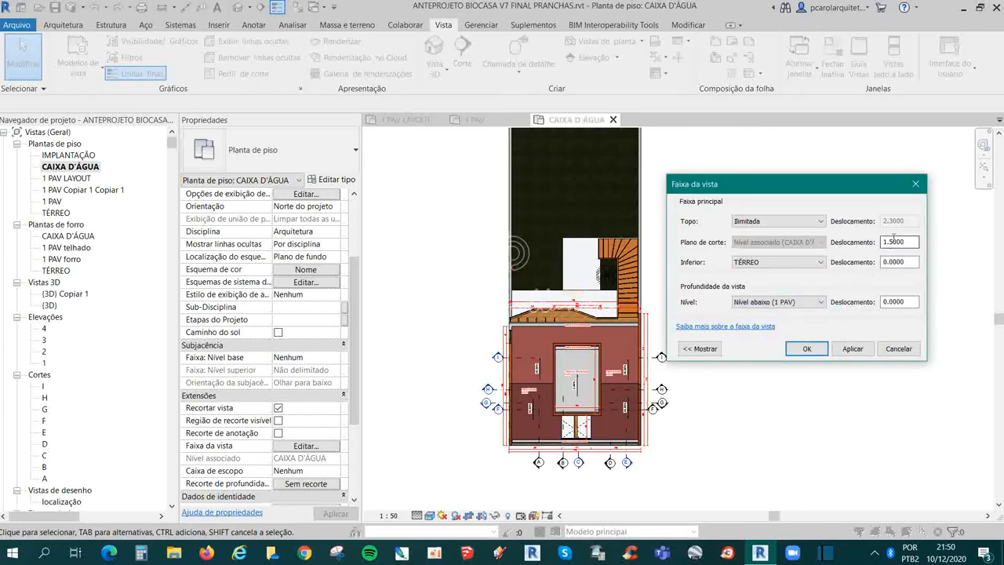
- Set the view depth offset to -2 below 1 PAV and try to confirm the view range
left_click(820, 303)
left_click(882, 301)
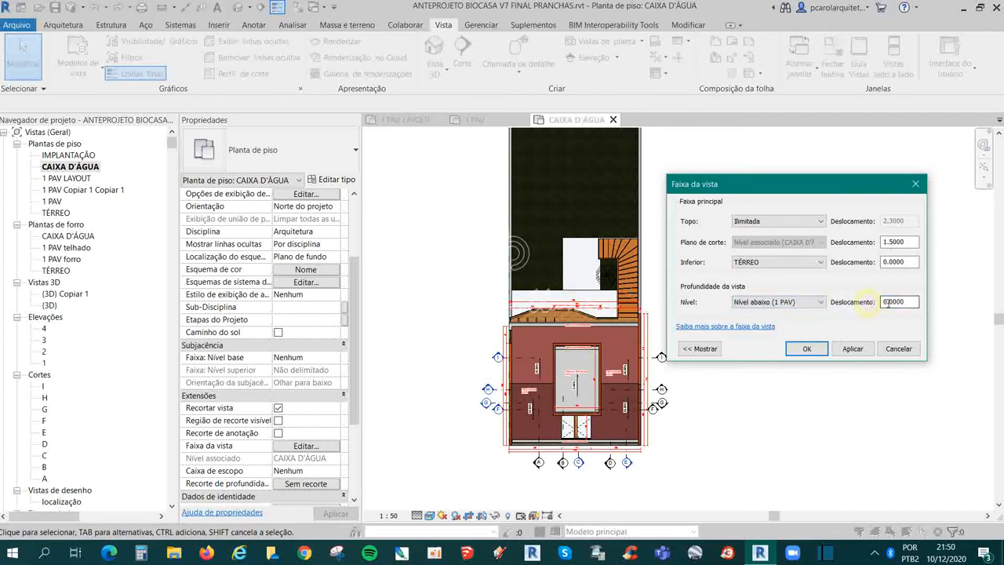
type("-")
double_click(887, 301)
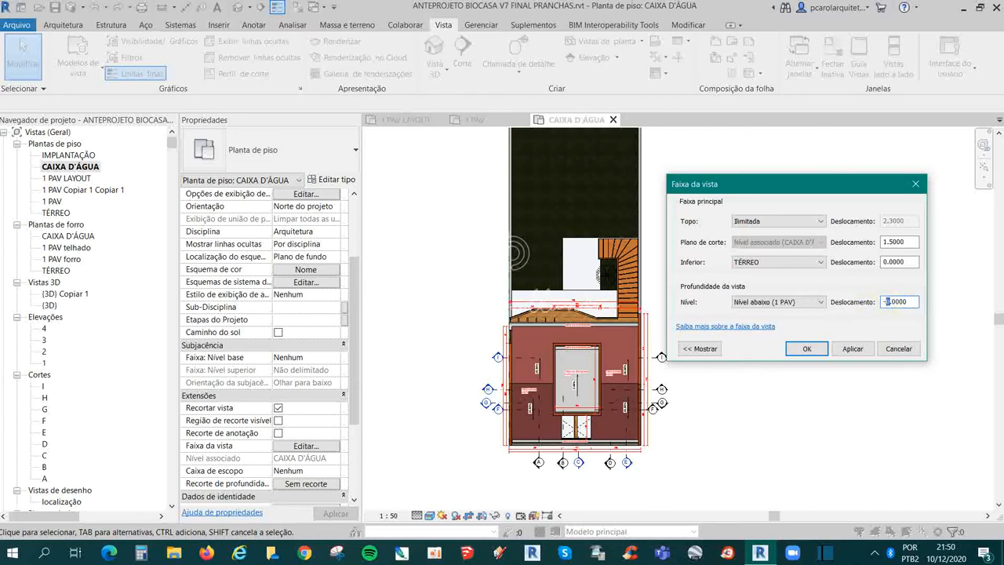
type("2")
left_click(806, 348)
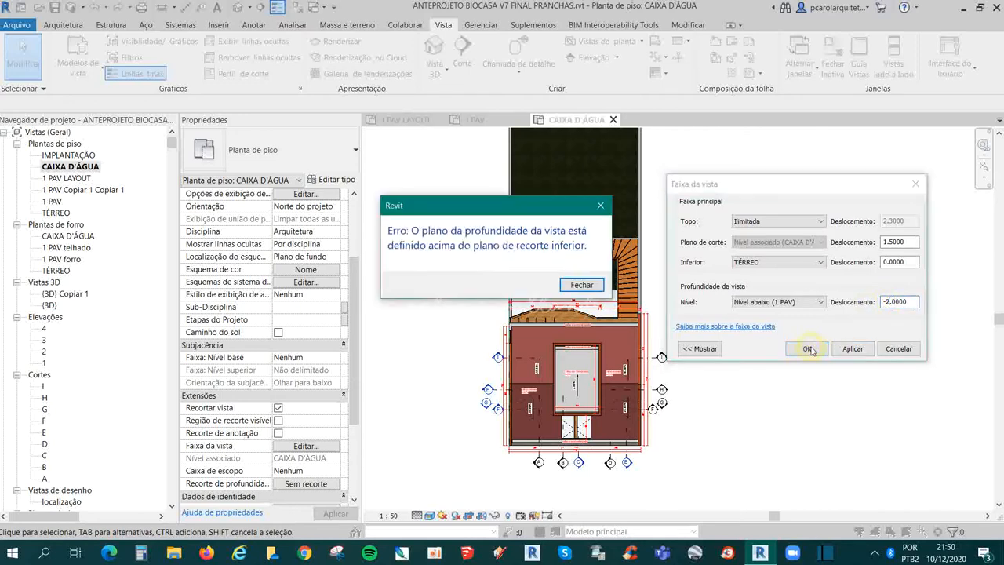
left_click(580, 284)
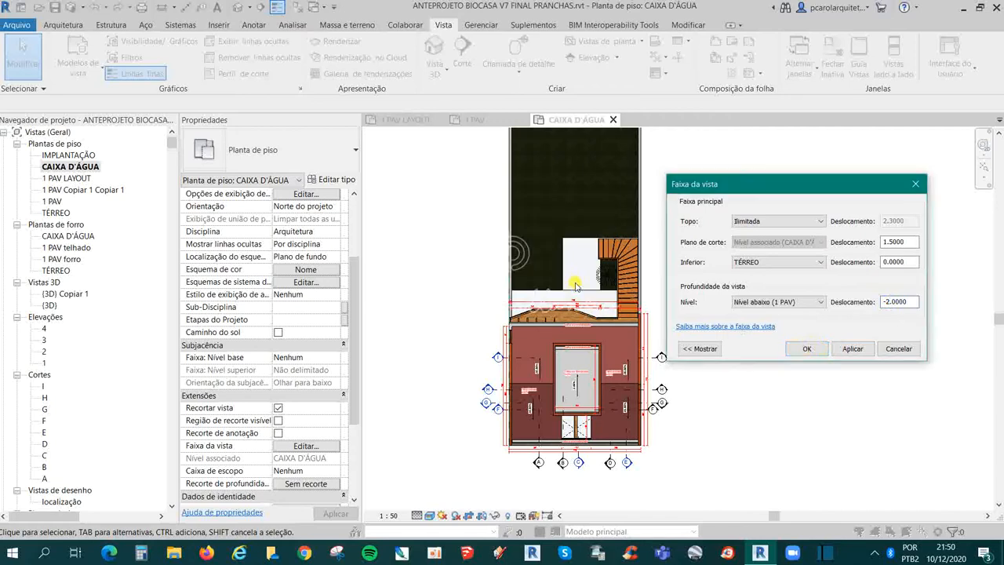
- Set the bottom of the view range to Nível associado (CAIXA D'ÁGUA) and confirm the settings
left_click(819, 266)
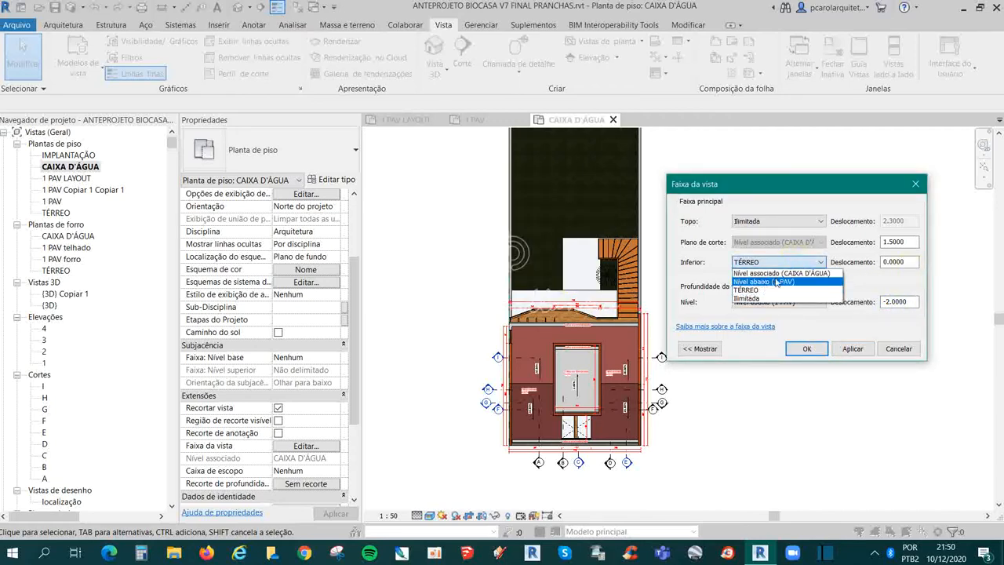
left_click(776, 273)
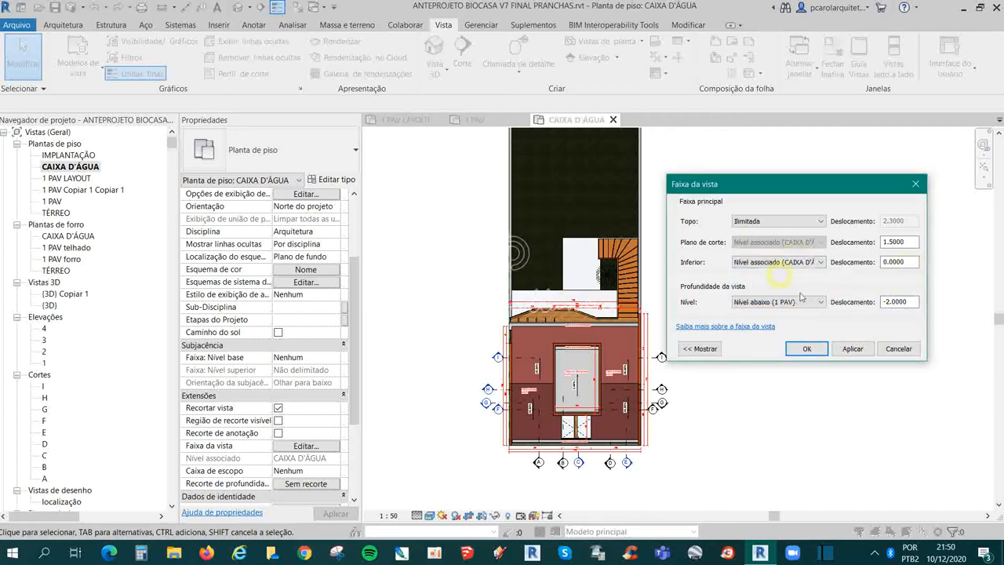
left_click(820, 345)
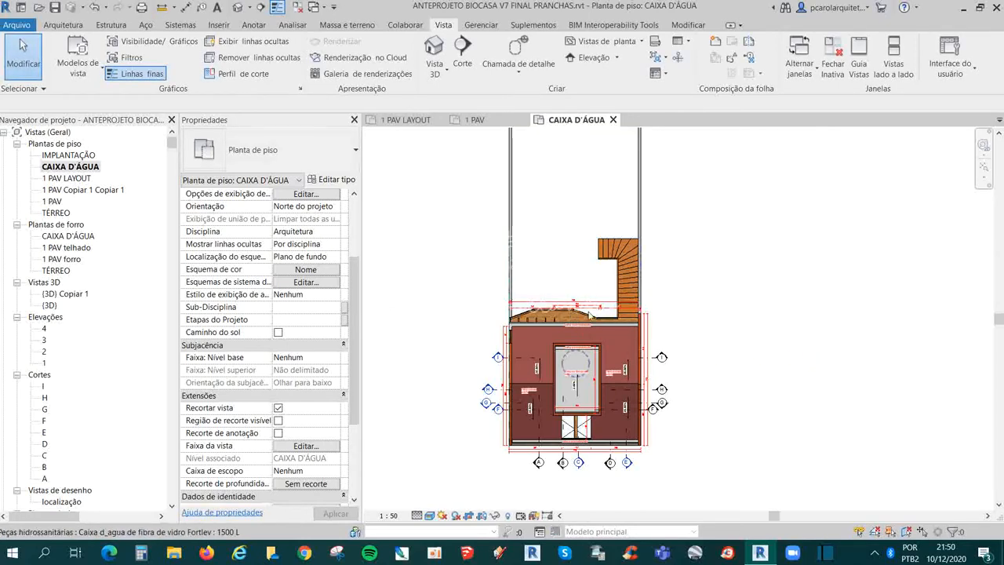
- Set the CAIXA D'ÁGUA plan's view depth offset to -2.7 and confirm the view range
middle_click_drag(660, 336, 681, 372)
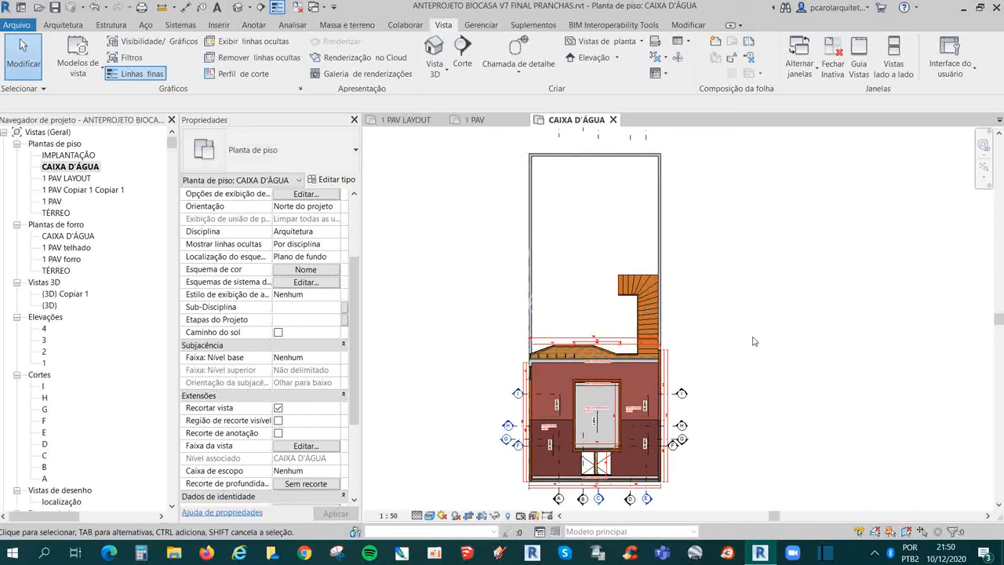
middle_click_drag(759, 346, 751, 343)
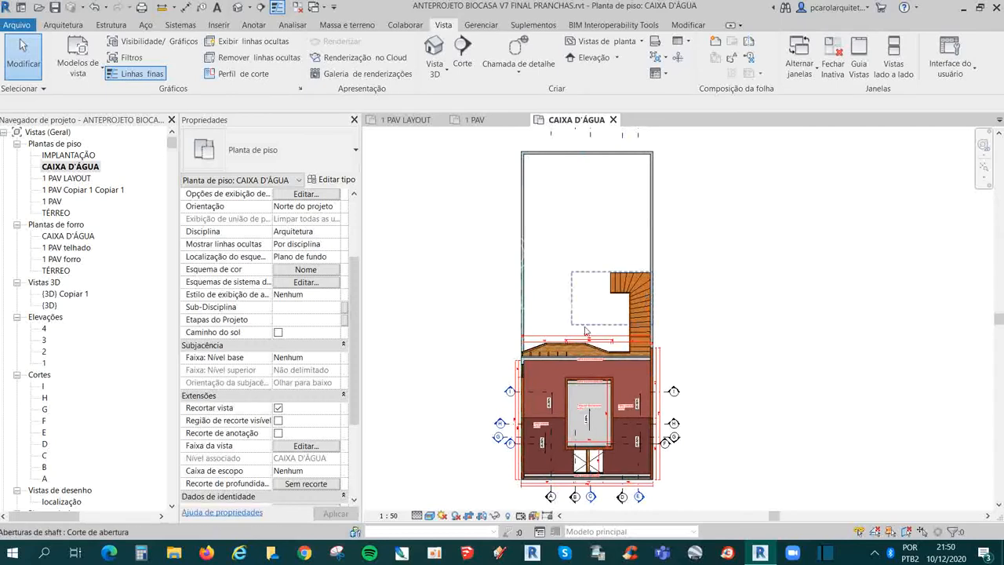
left_click(306, 445)
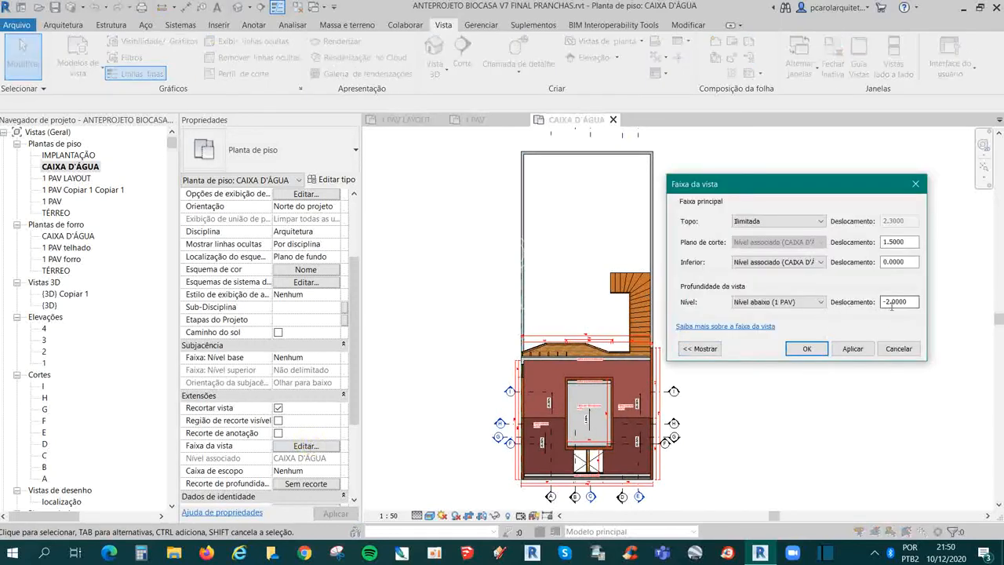
left_click_drag(892, 301, 916, 301)
left_click(803, 349)
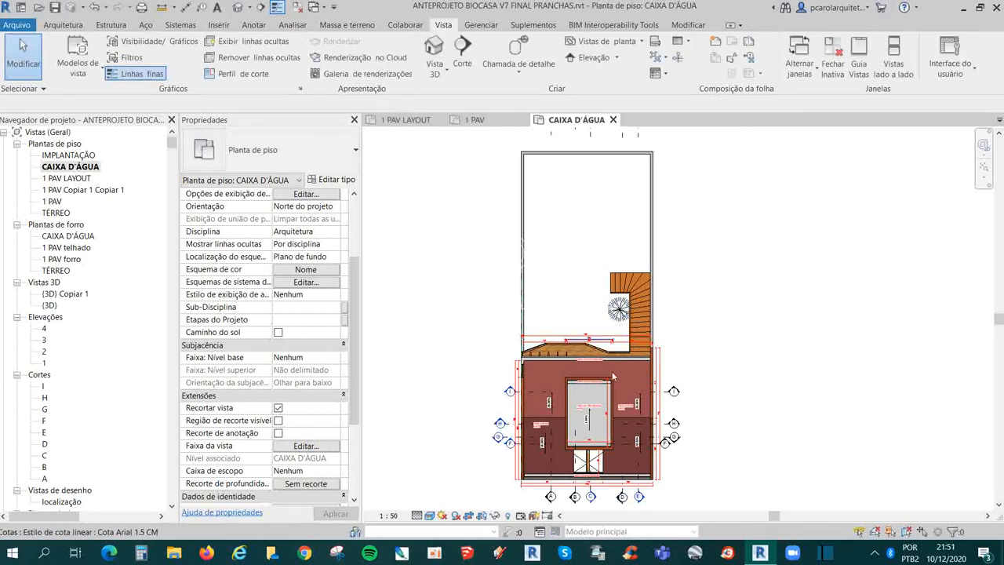
- Make the view depth offset positive, 2.7, in the plan's view range and confirm
left_click(304, 445)
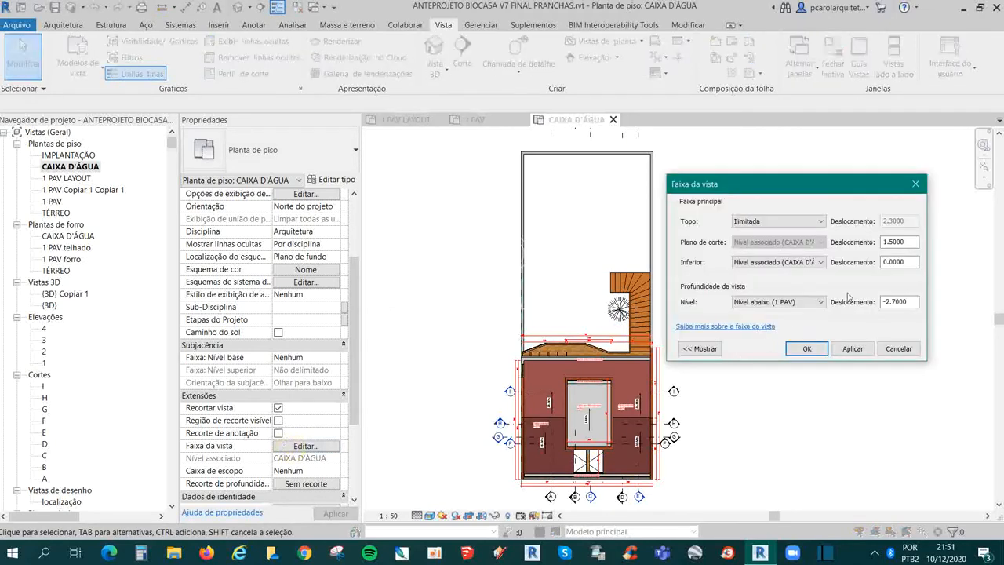
left_click(886, 300)
key("BackSpace")
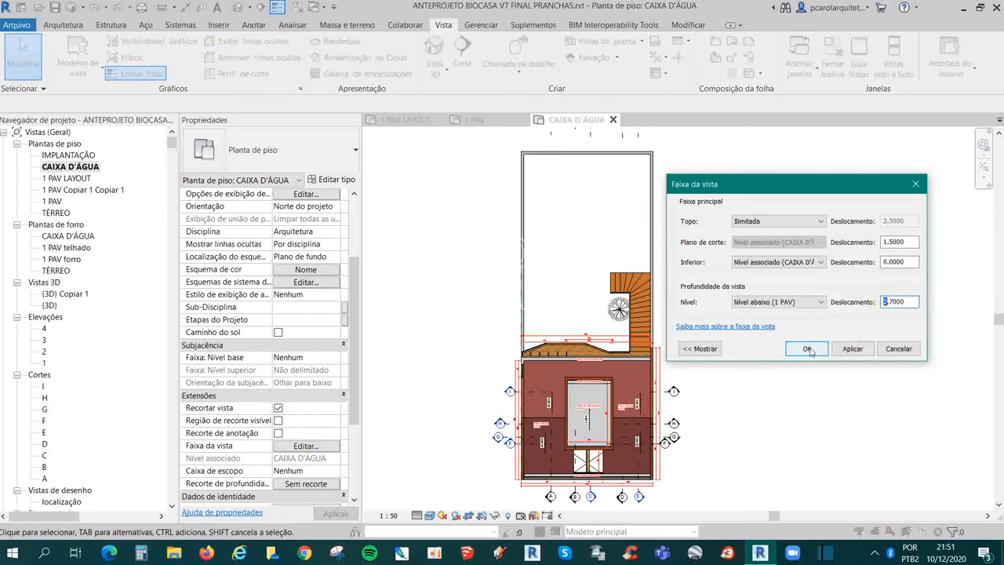
left_click(807, 348)
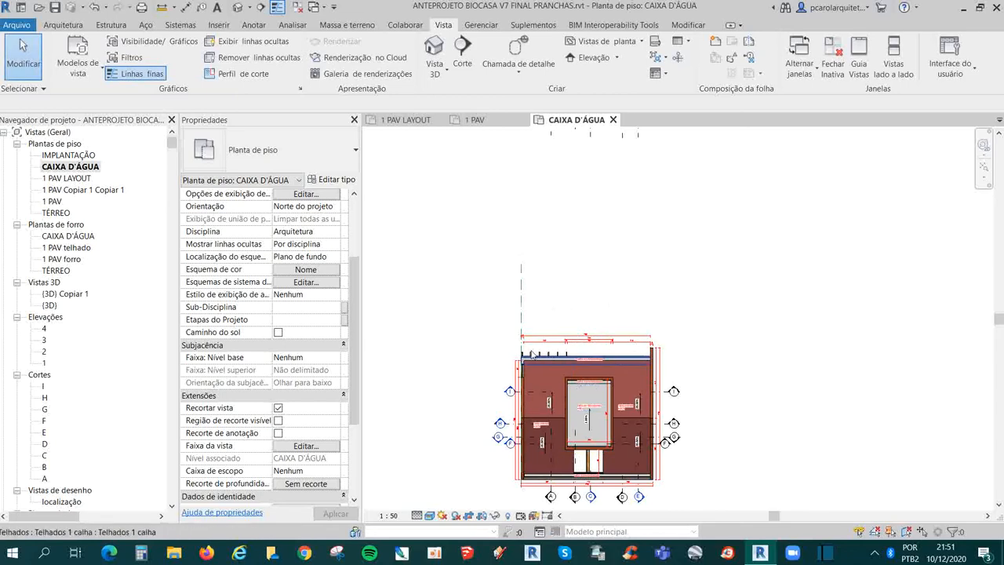
- Check the beam ends beyond the roof gutter and set the view depth offset to 2.8
scroll(524, 357, "up", 2)
scroll(525, 357, "up", 2)
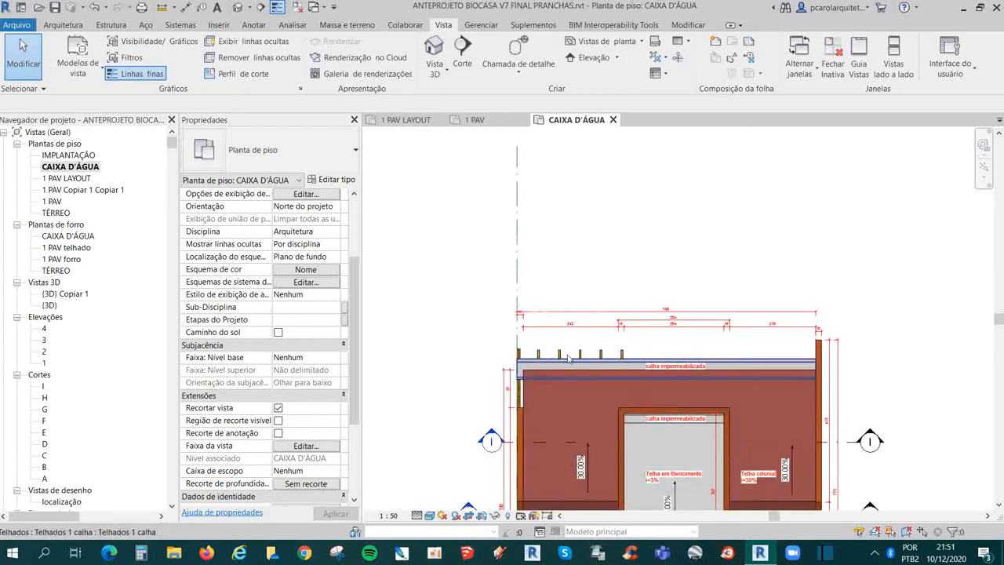
scroll(586, 358, "up", 2)
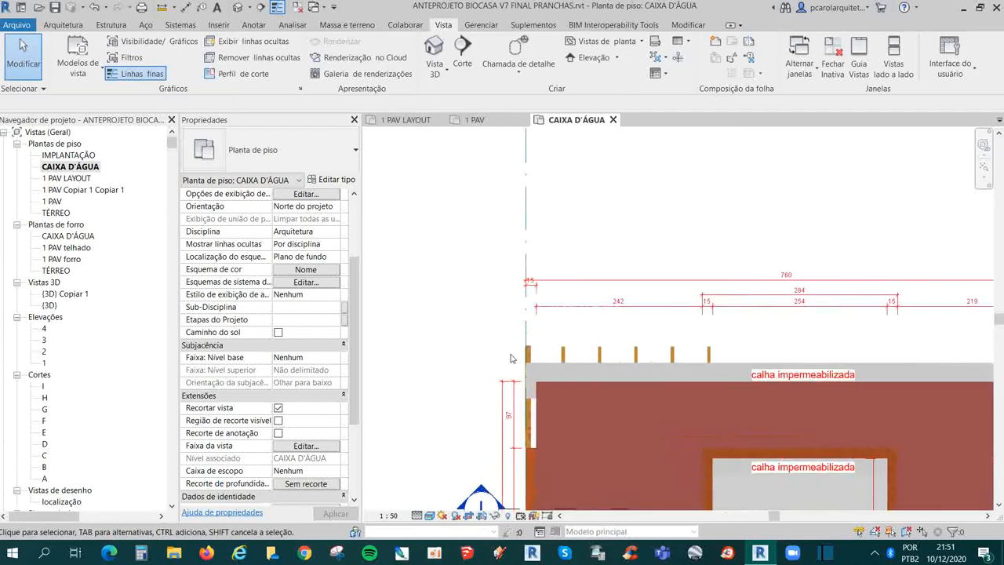
scroll(660, 330, "down", 5)
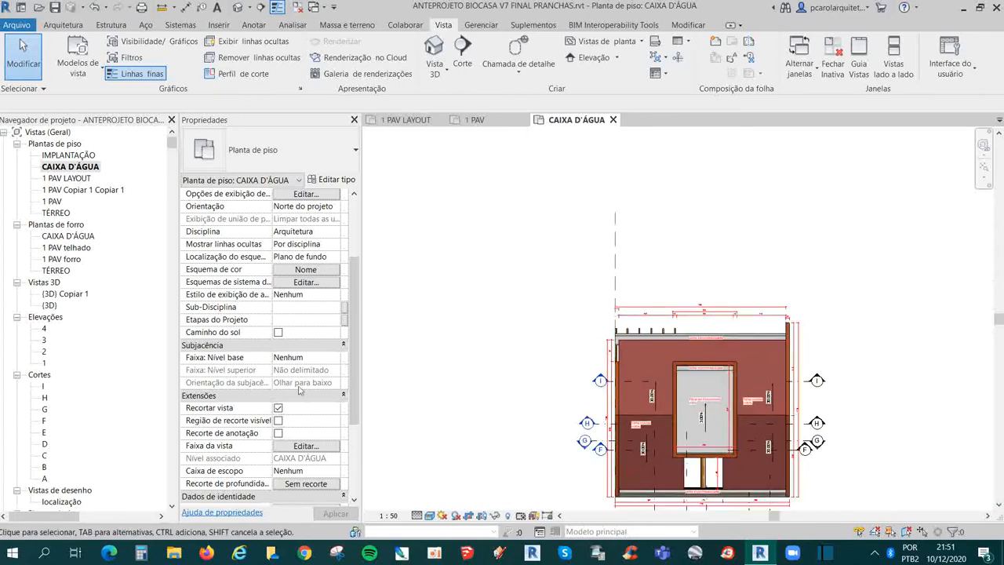
left_click(305, 445)
left_click(887, 301)
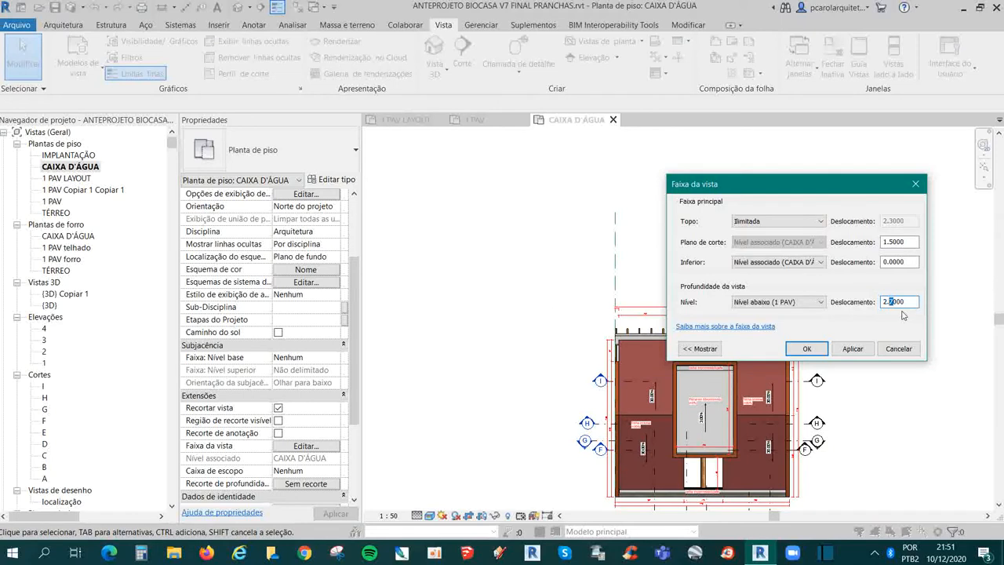
left_click(806, 348)
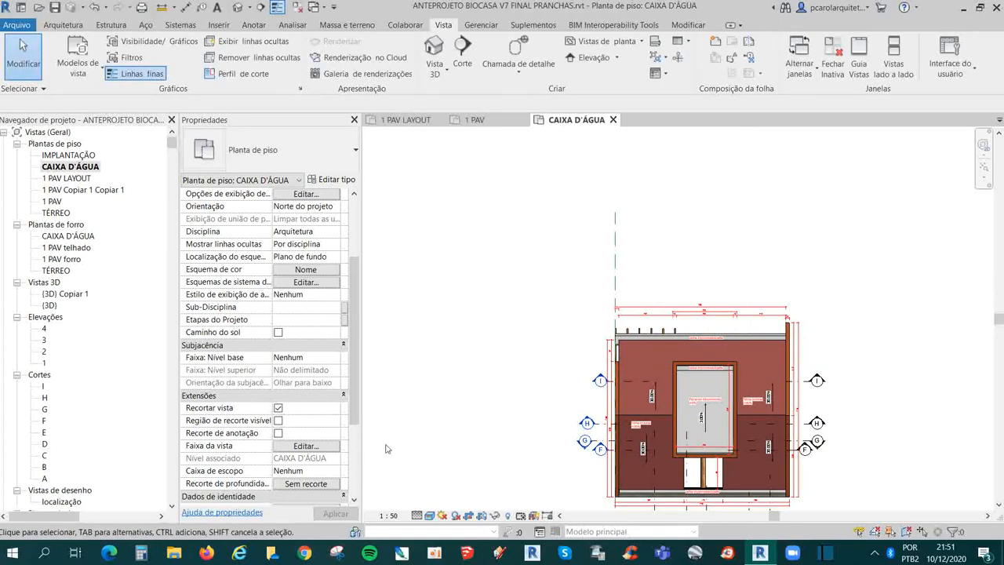
- Set the CAIXA D'ÁGUA plan's view depth offset to 2.5 and confirm the view range
left_click(306, 445)
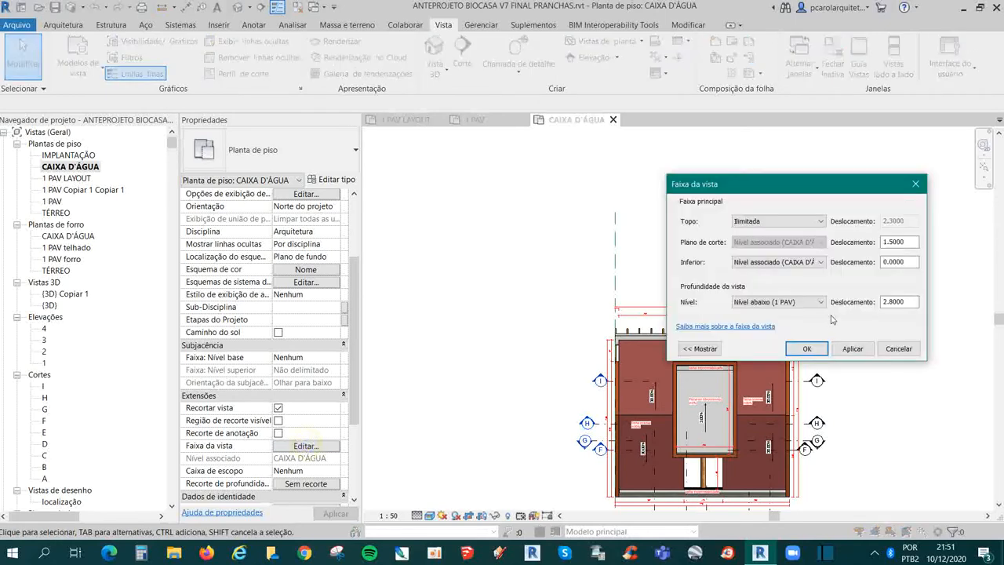
left_click(892, 301)
double_click(892, 301)
type("2.8")
left_click(806, 348)
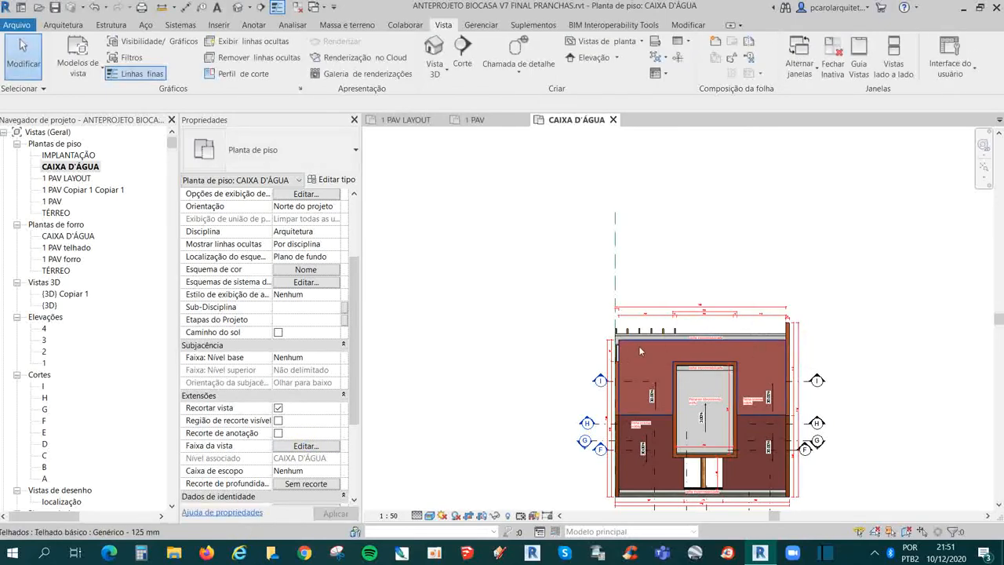
- Reduce the view depth offset to 2.1 in the CAIXA D'ÁGUA plan's view range and confirm
left_click(313, 446)
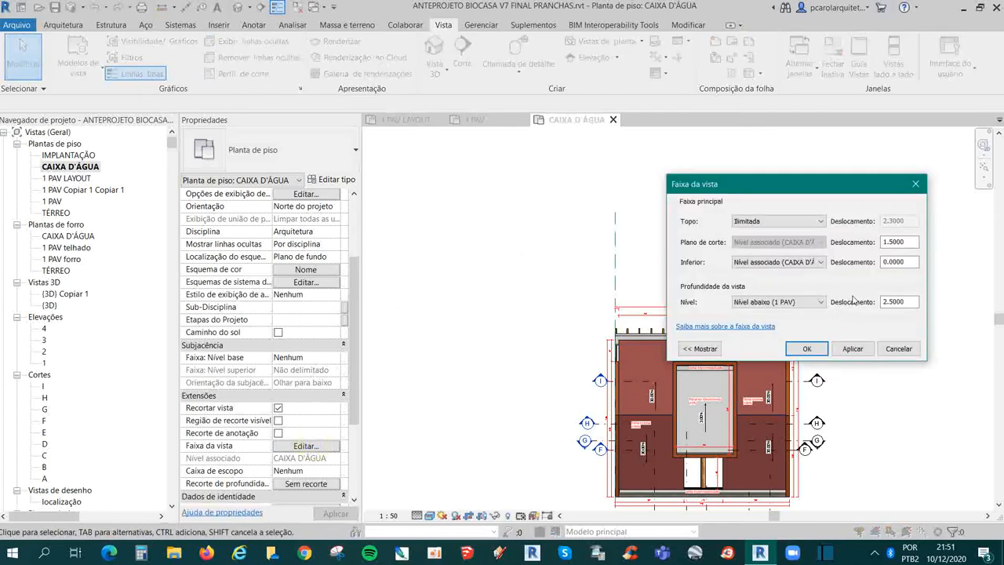
left_click_drag(889, 302, 911, 303)
type("2.1")
left_click(798, 349)
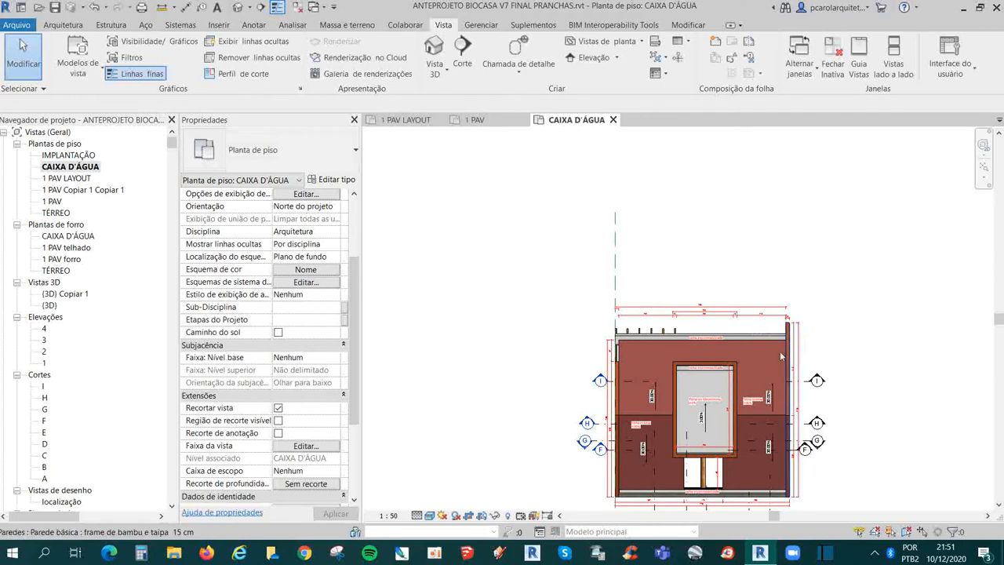
- Lower the CAIXA D'ÁGUA plan's view depth offset to 1.9 and confirm the view range
left_click(313, 446)
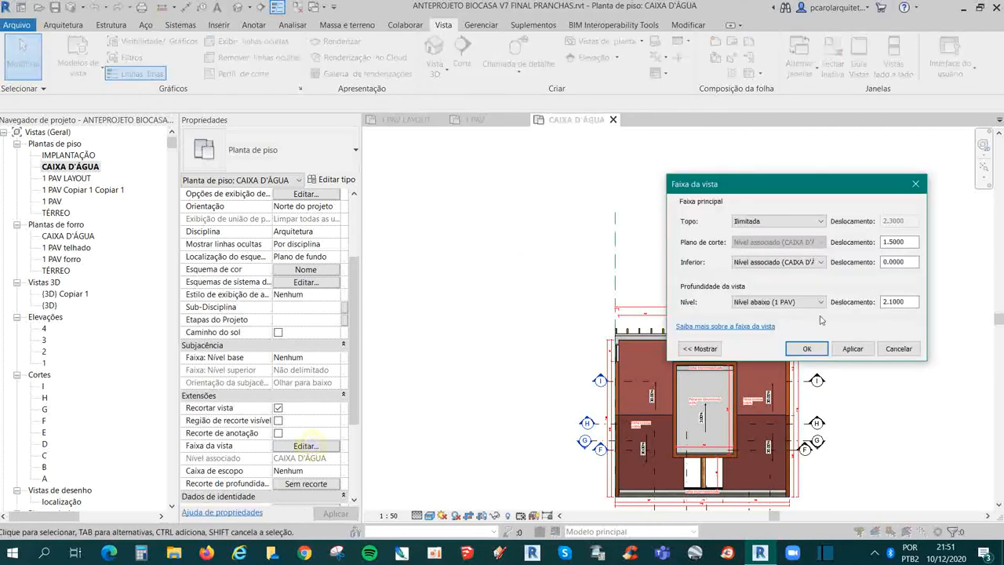
left_click_drag(886, 302, 927, 303)
type("1 : 5")
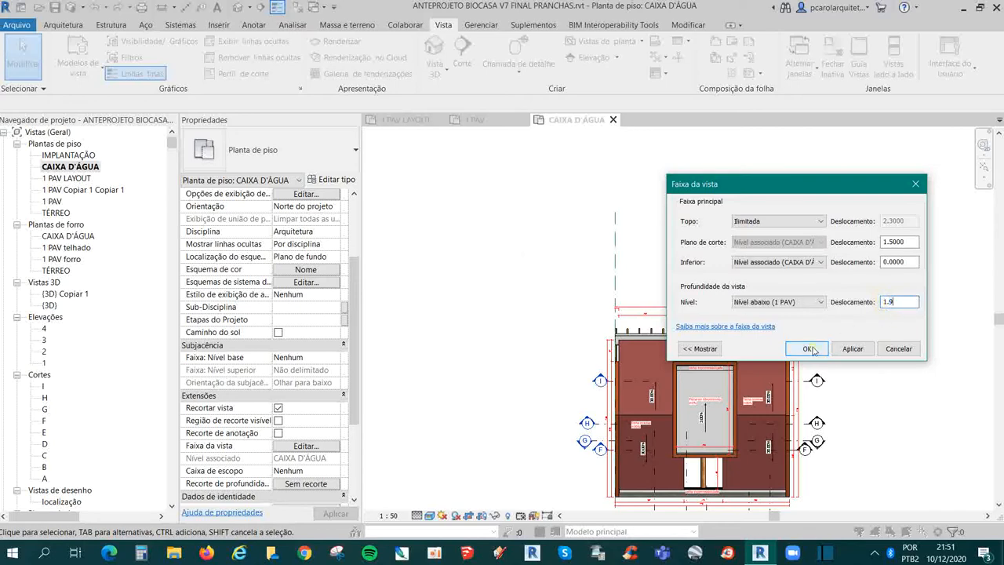
left_click(810, 349)
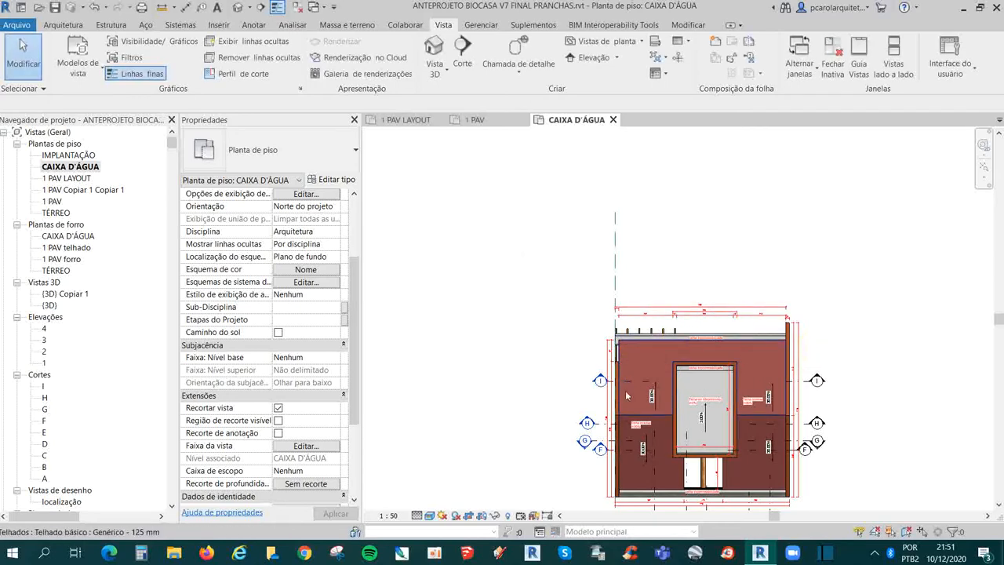
- Check the beams beyond the roof gutter and try a view depth offset lower than 1.9
scroll(684, 318, "down", 1)
middle_click_drag(684, 317, 587, 190)
scroll(578, 219, "up", 2)
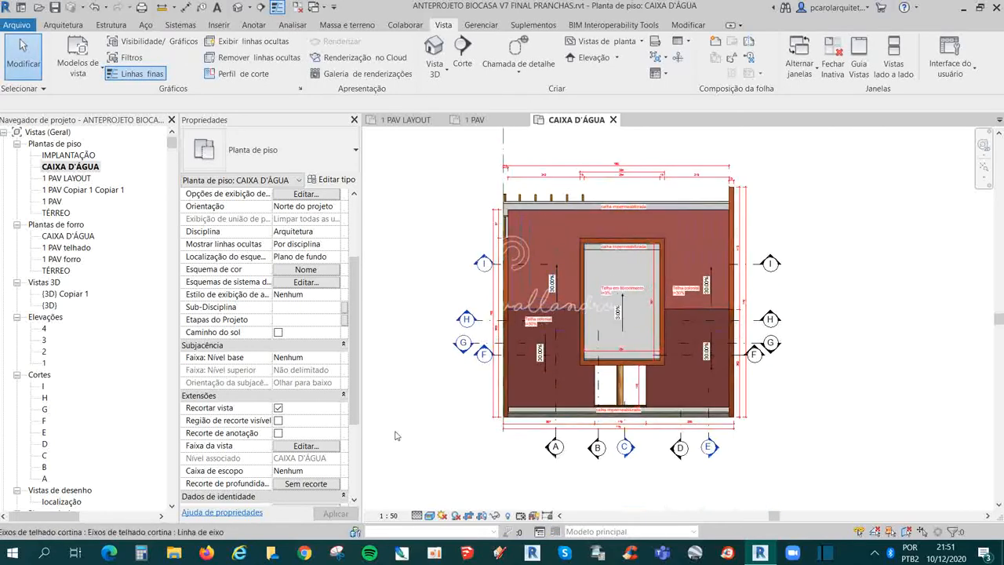
left_click(292, 447)
left_click(883, 301)
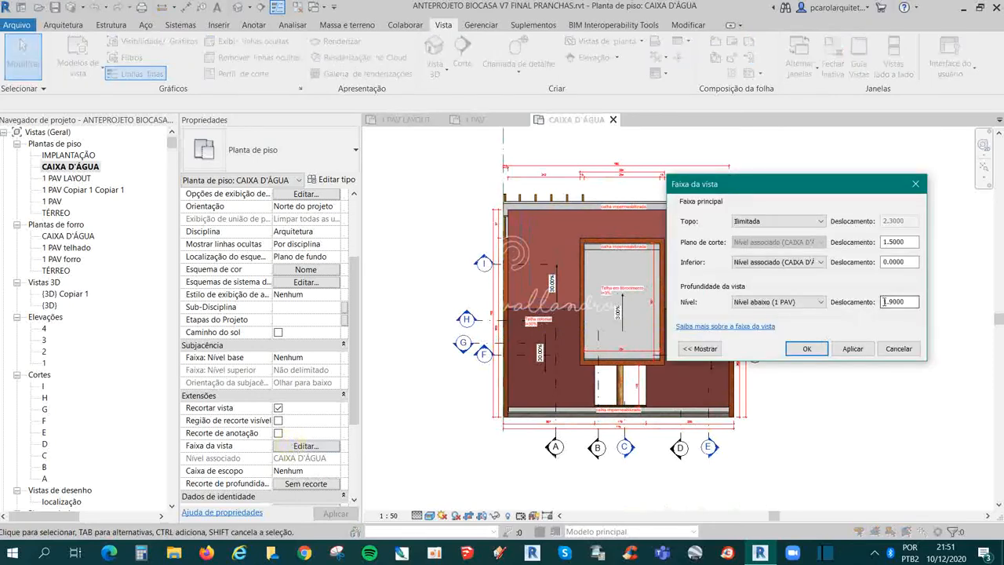
double_click(890, 302)
type("-1.2")
left_click(815, 349)
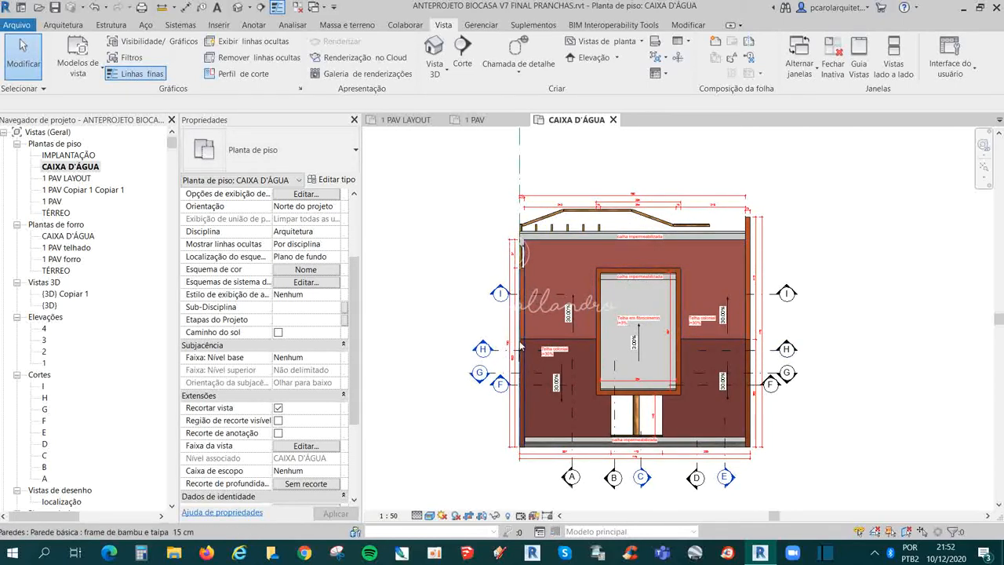
- Set the view depth offset below the CAIXA D'ÁGUA plan back to 2.1 and confirm
left_click(306, 444)
left_click(886, 301)
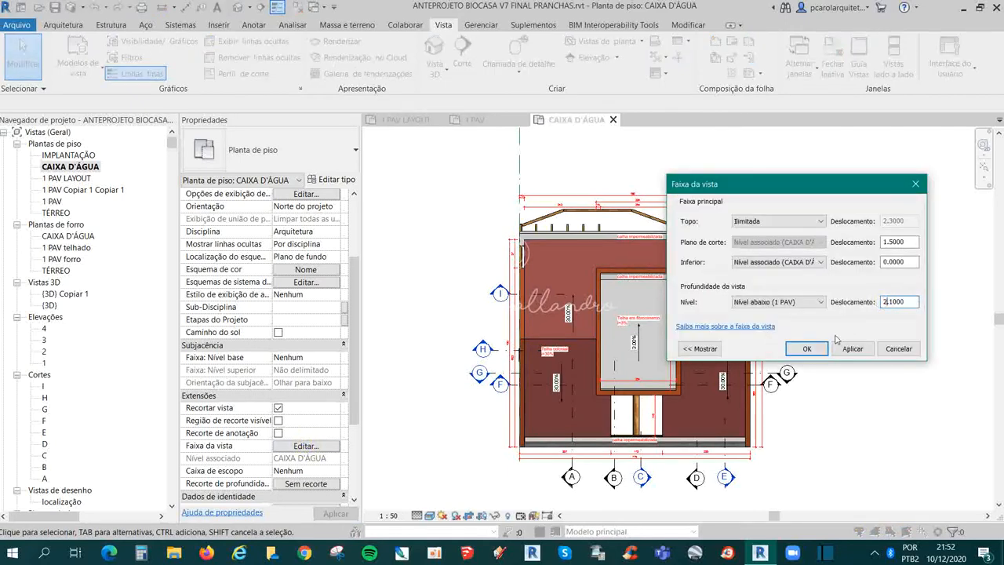
left_click(808, 348)
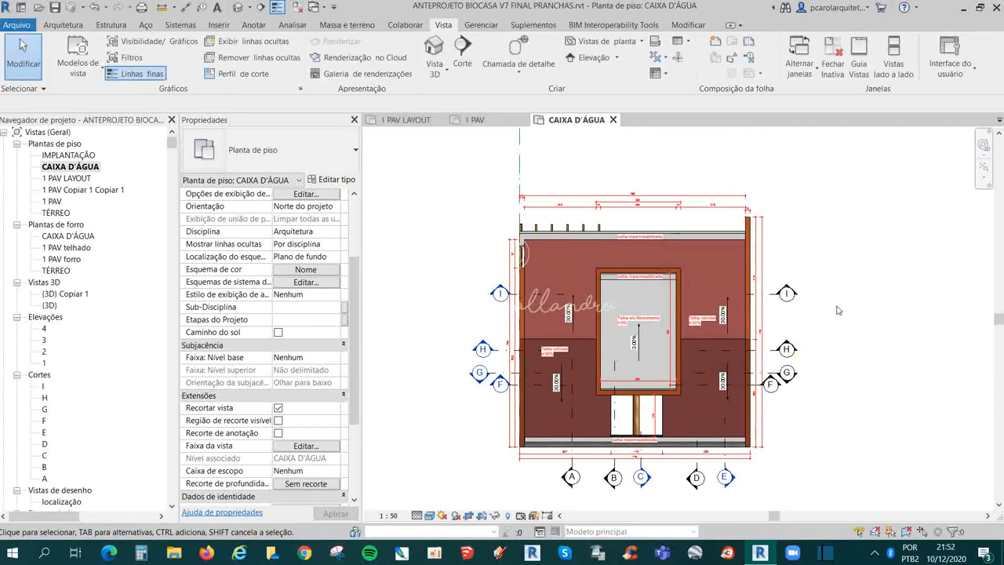
- Review the CAIXA D'ÁGUA plan's properties, including its visual style options, discipline and identity data
scroll(482, 254, "down", 2)
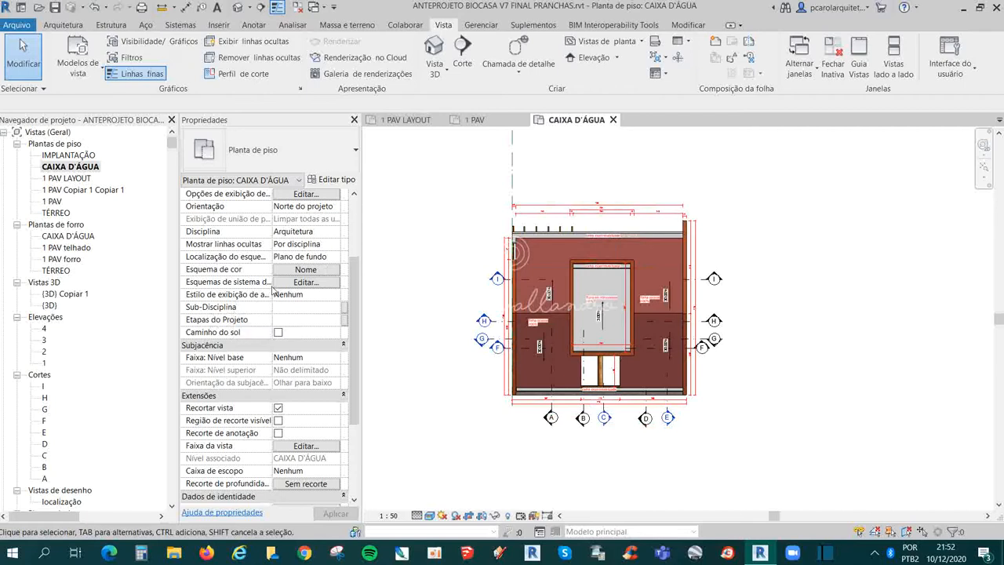
scroll(275, 306, "down", 4)
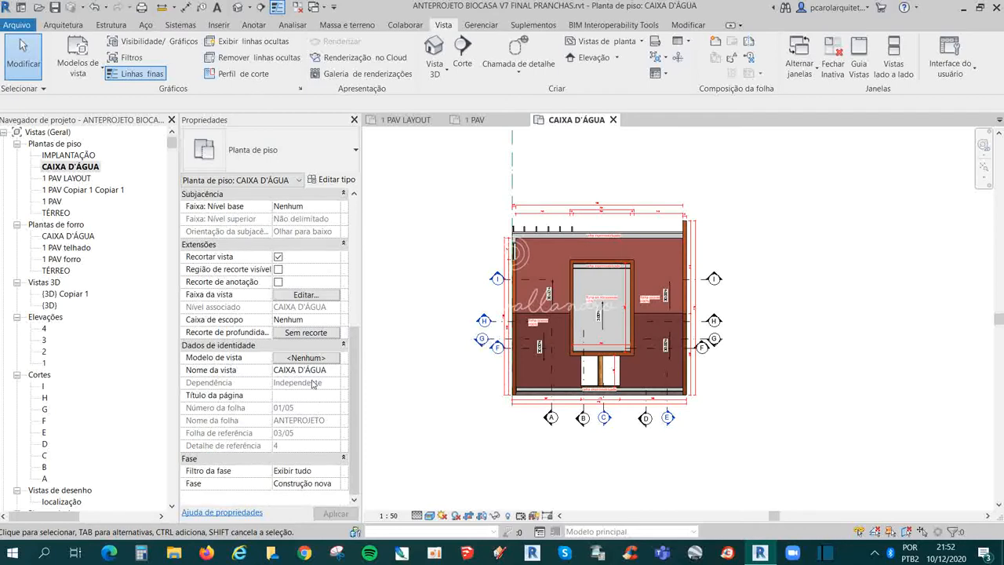
left_click(429, 515)
scroll(293, 326, "up", 5)
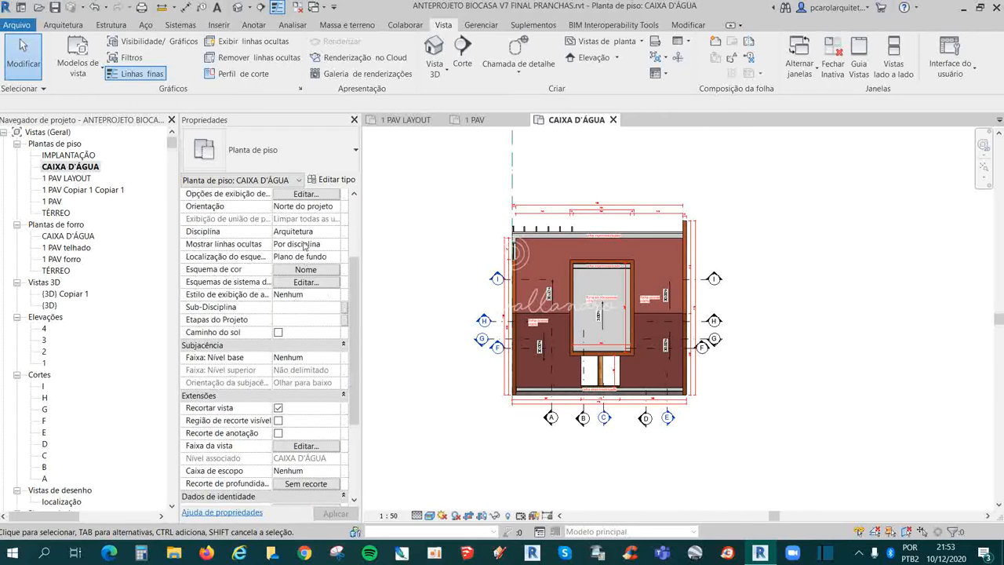
left_click(311, 232)
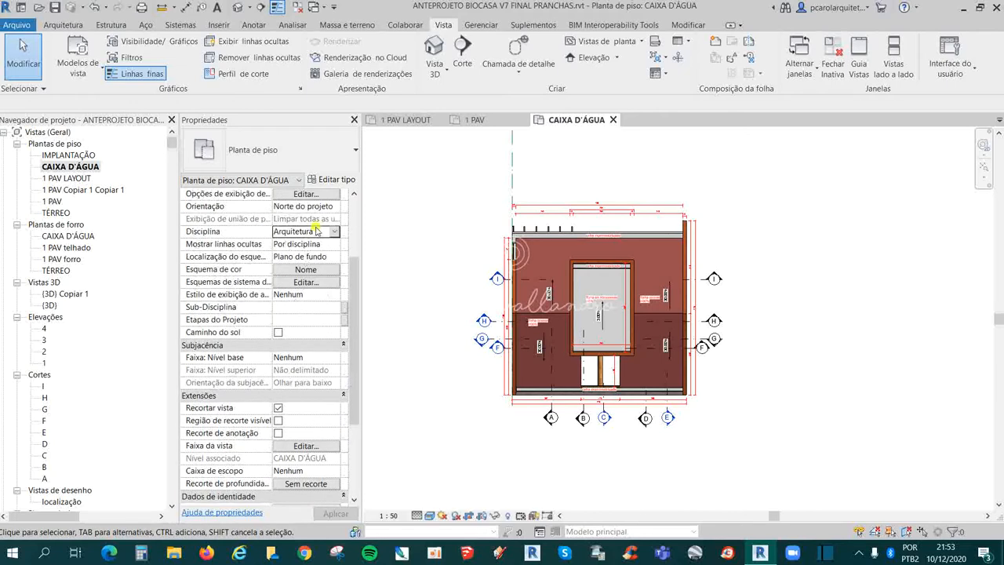
left_click(334, 231)
left_click(334, 231)
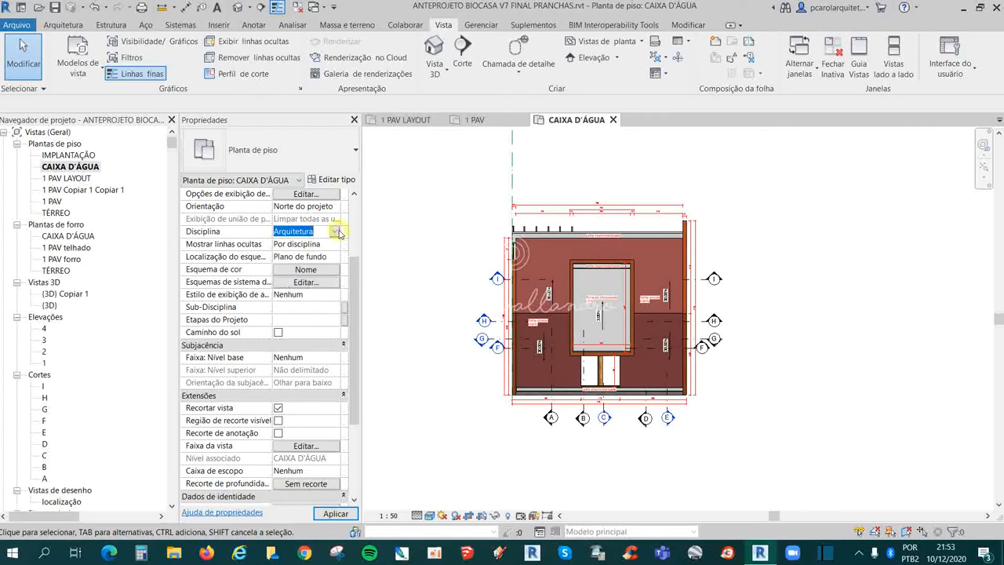
scroll(337, 239, "down", 3)
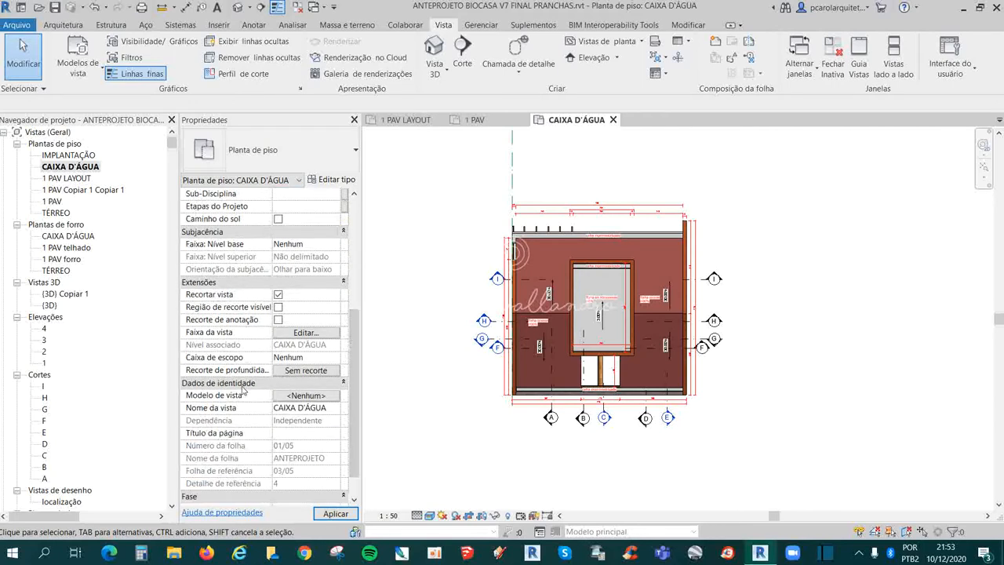
- Open the plan's view template assignment and examine the parameters included in the Corte Arquitetura template
left_click(332, 398)
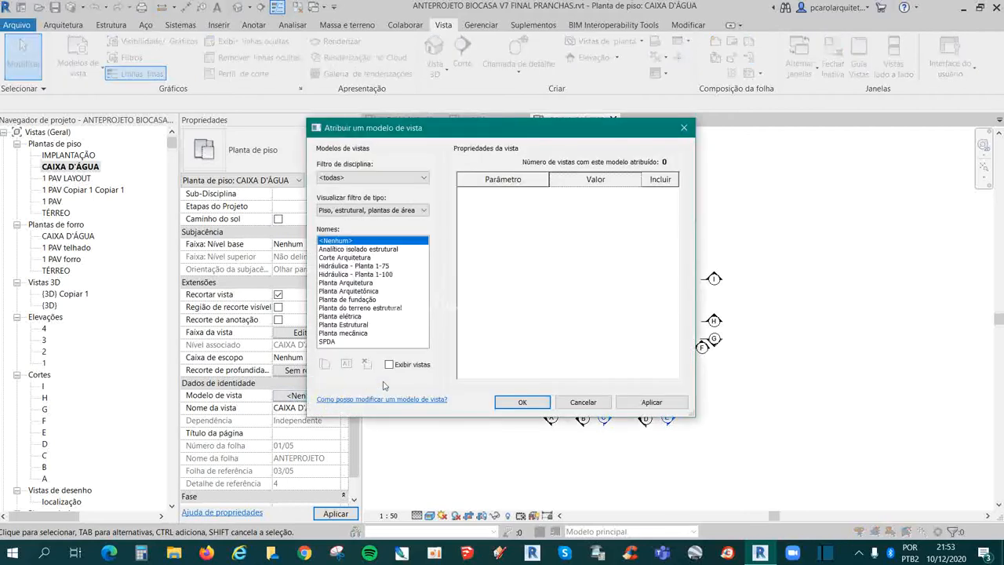
left_click(354, 258)
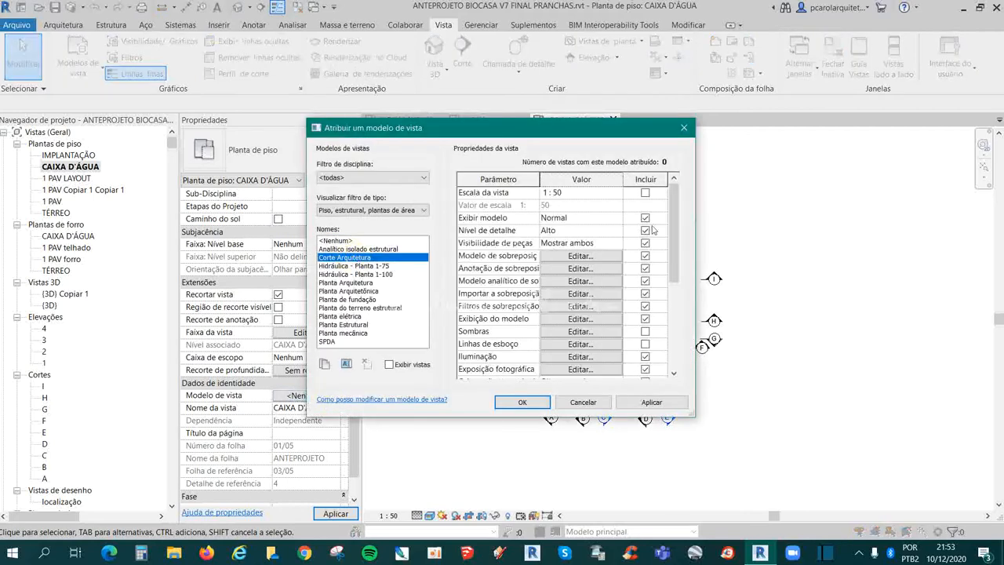
scroll(665, 343, "down", 5)
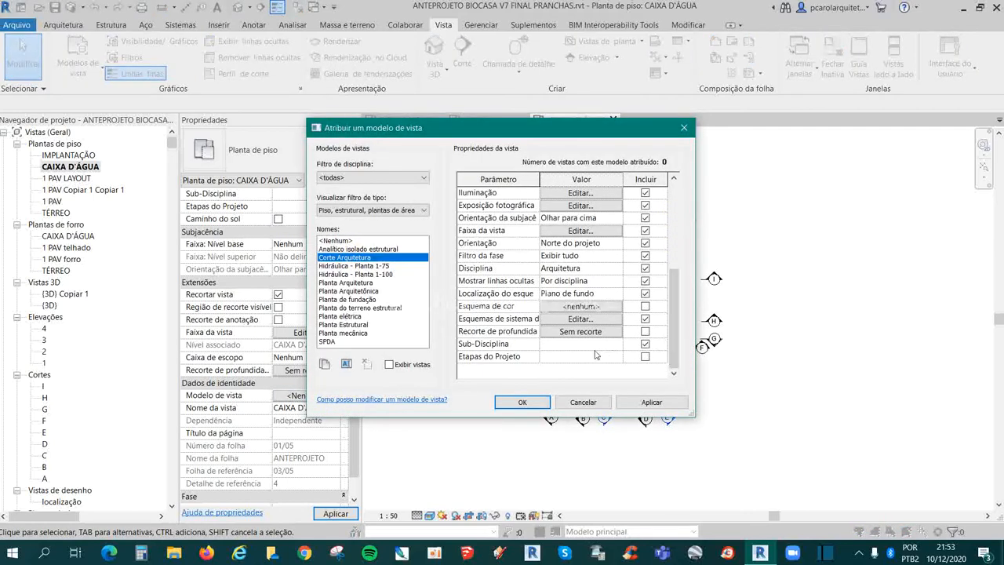
scroll(654, 311, "up", 5)
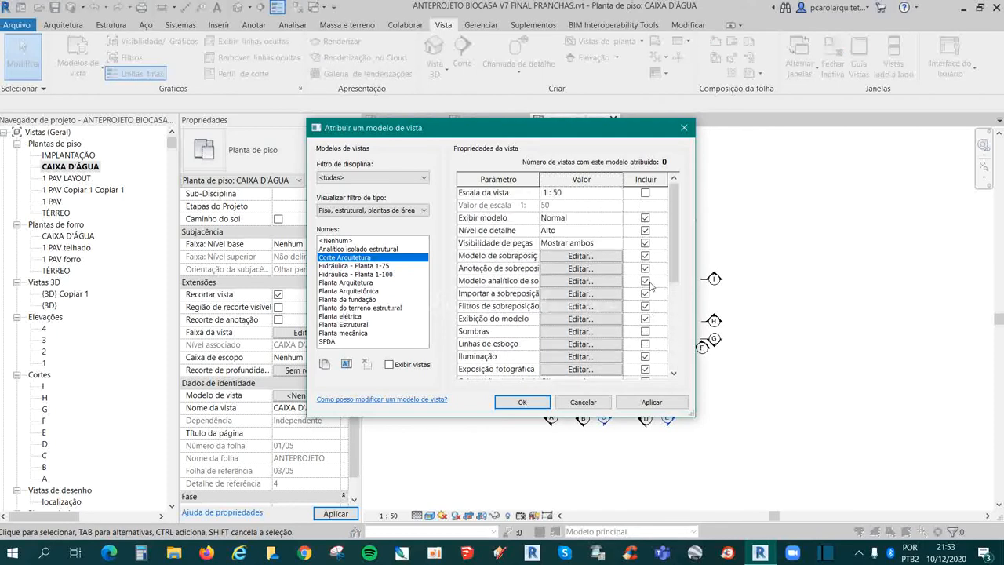
scroll(646, 243, "down", 5)
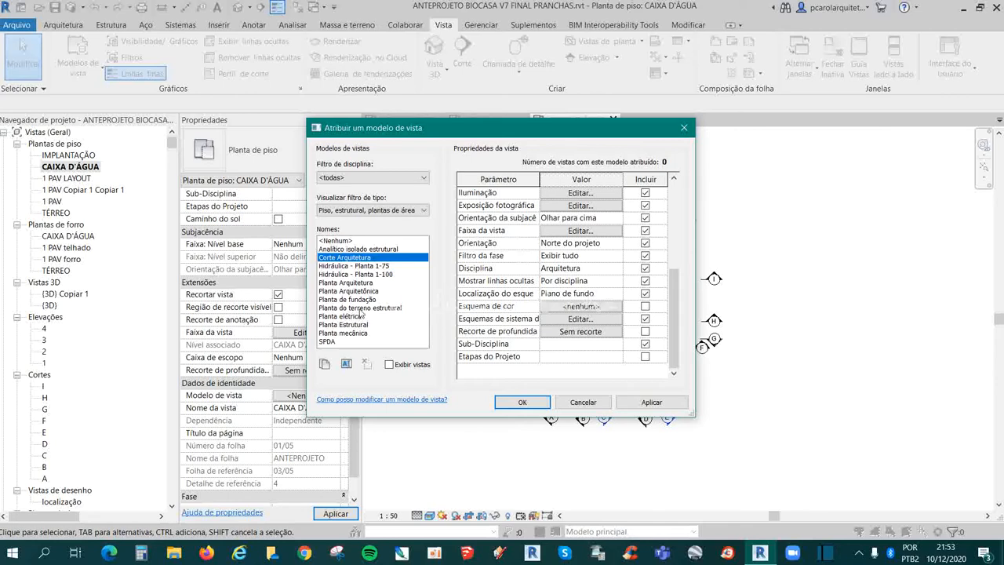
- Examine the parameters of the Planta Arquitetônica template, keeping the plan's view template at <Nenhum>
left_click(363, 291)
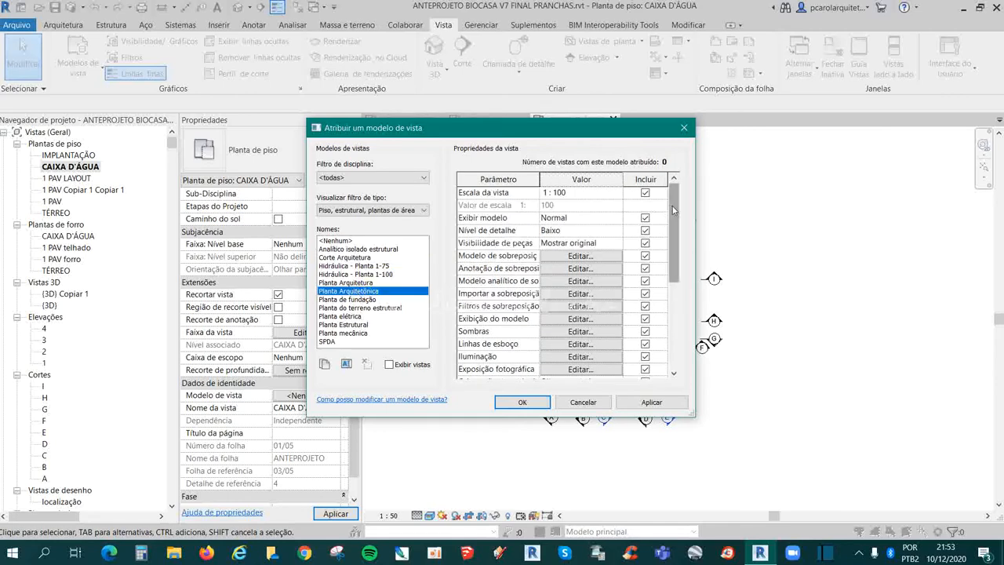
left_click_drag(676, 216, 679, 293)
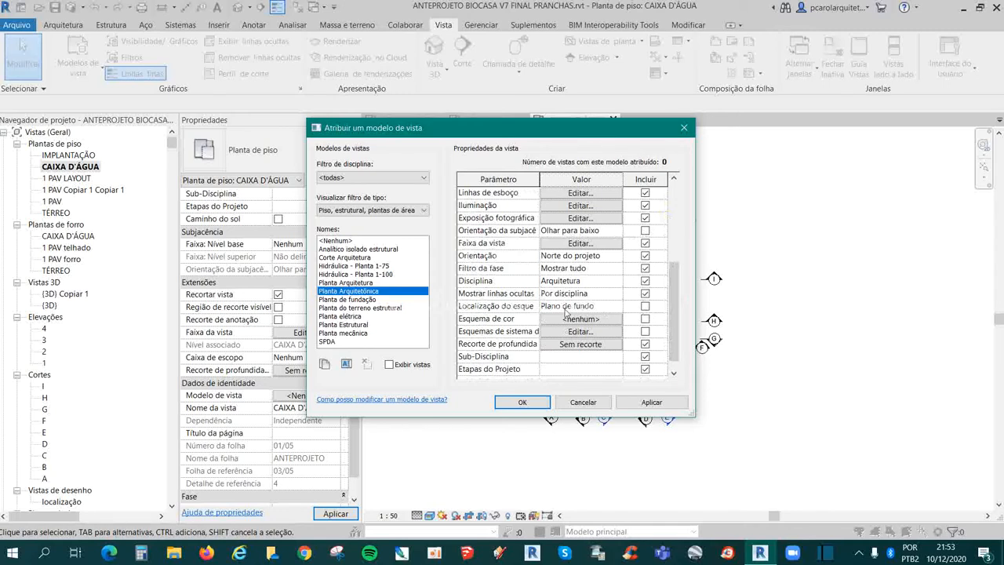
left_click(666, 340)
left_click_drag(672, 338, 672, 345)
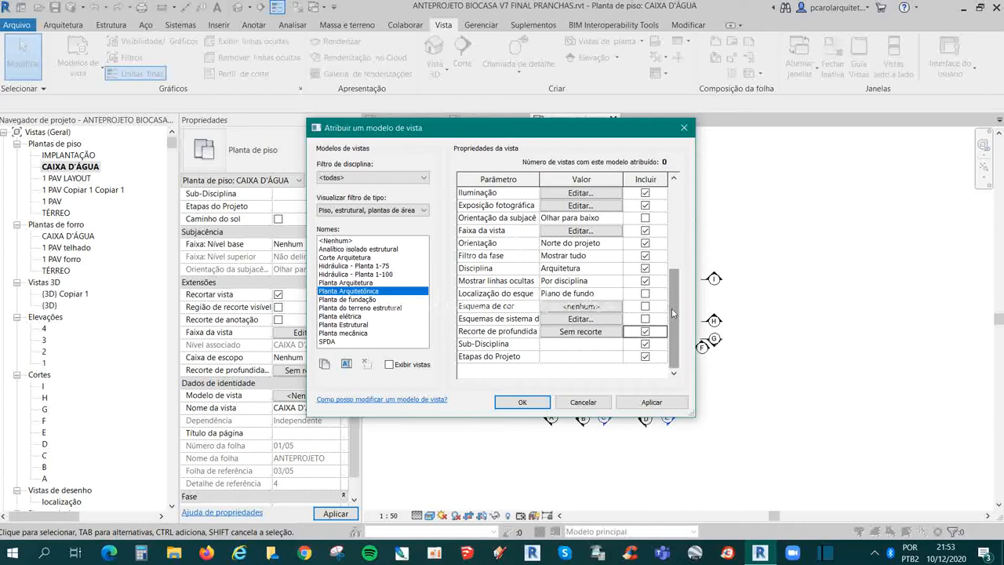
left_click(337, 240)
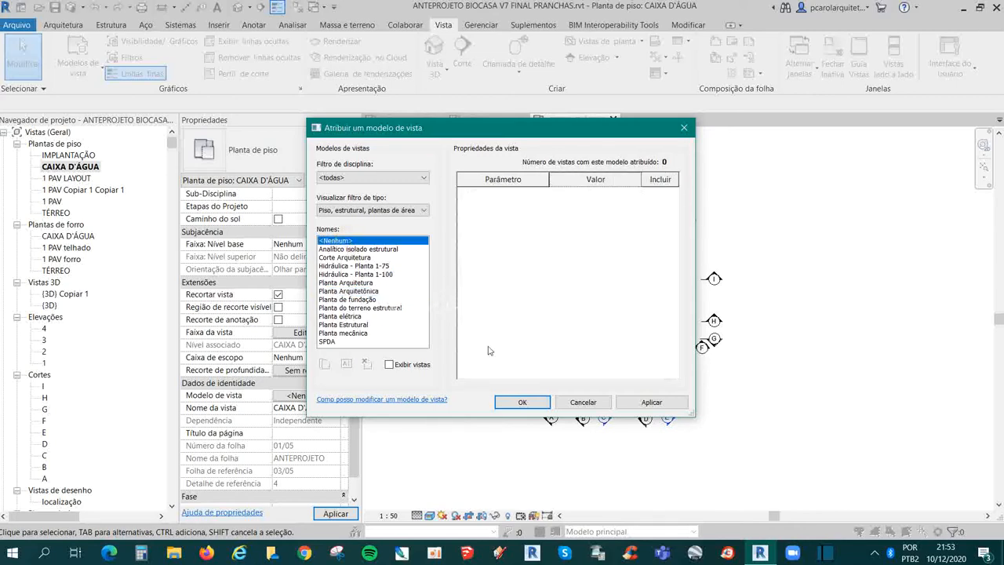
left_click(521, 402)
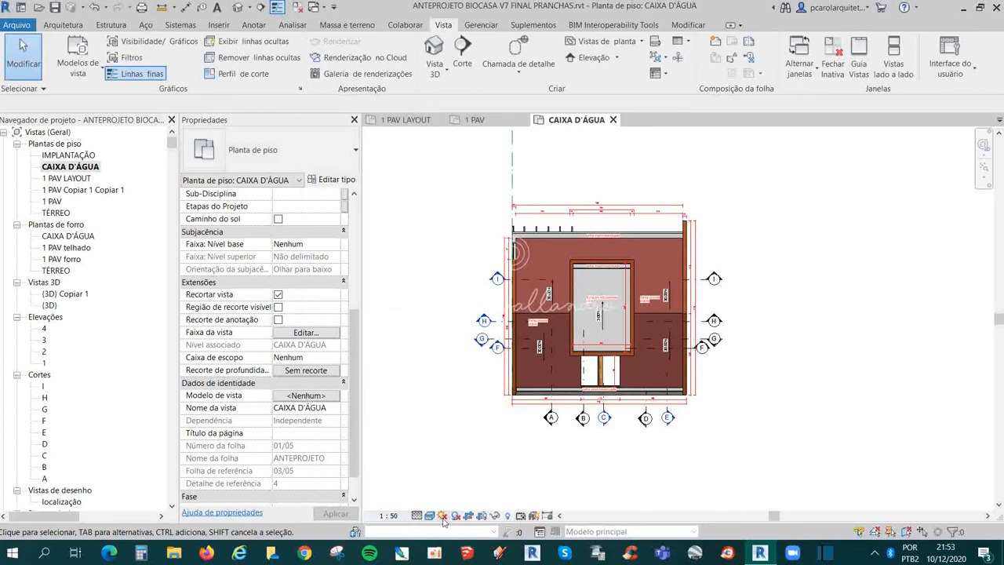
- Assign the Planta elétrica view template to the CAIXA D'ÁGUA plan after reviewing its parameters
left_click(310, 396)
left_click(351, 317)
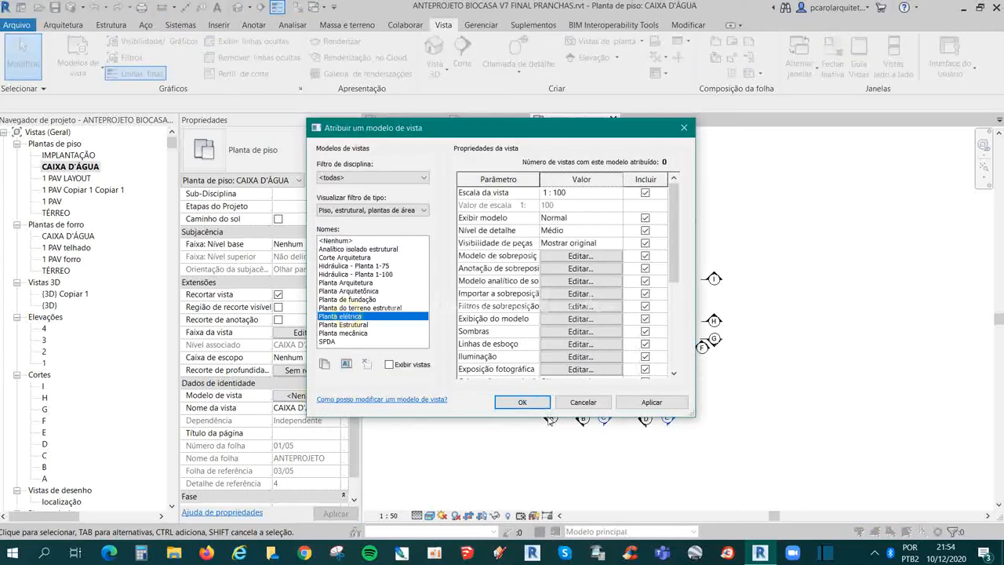
left_click_drag(674, 253, 678, 361)
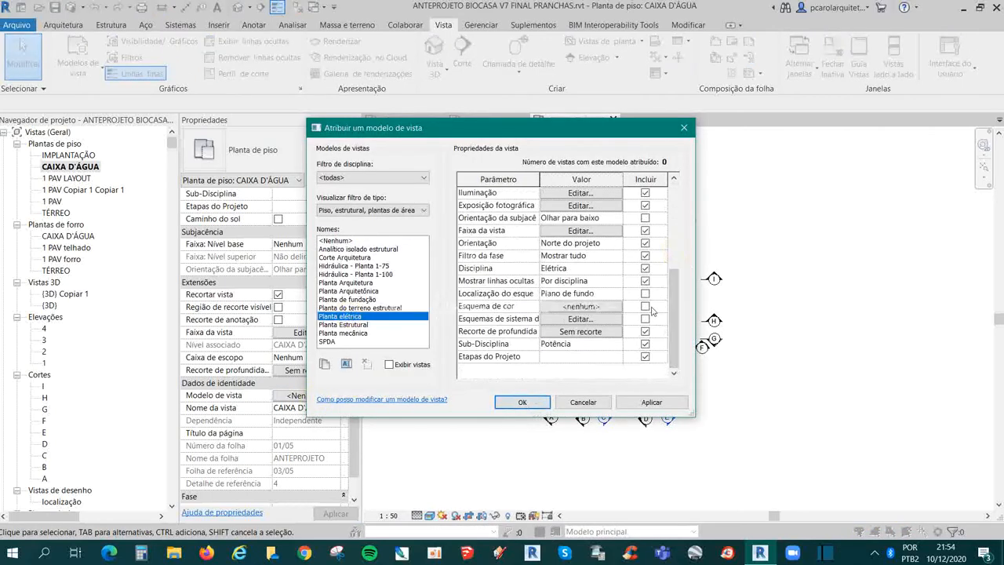
left_click(522, 401)
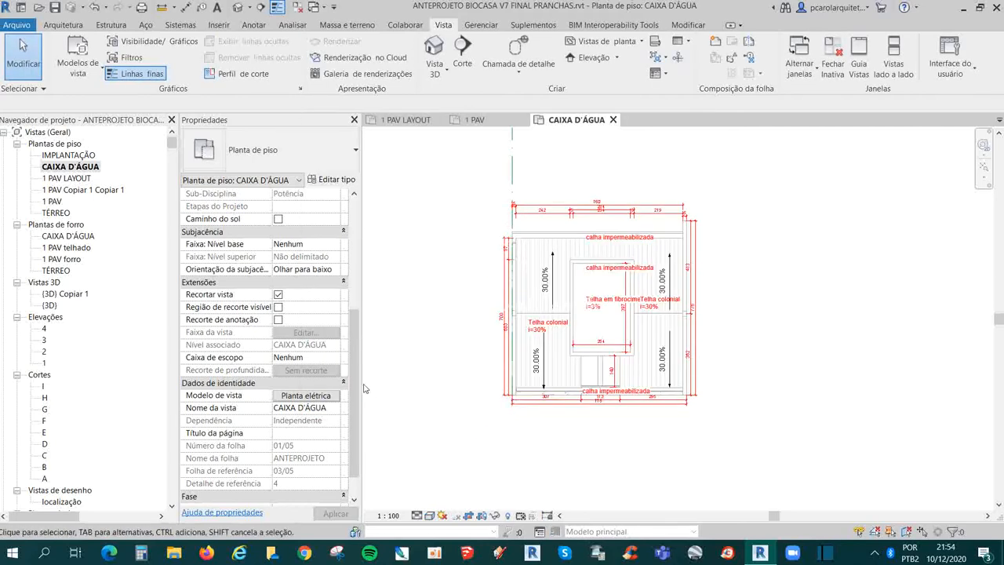
- Try to set the plan's detail level to Médio while the Planta elétrica template is assigned
left_click(429, 516)
left_click(420, 516)
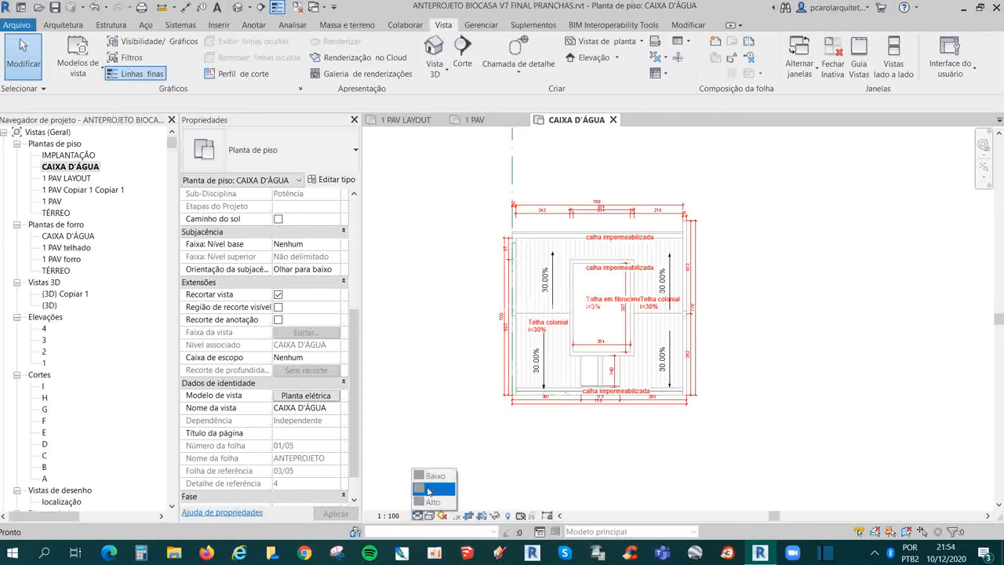
left_click(435, 488)
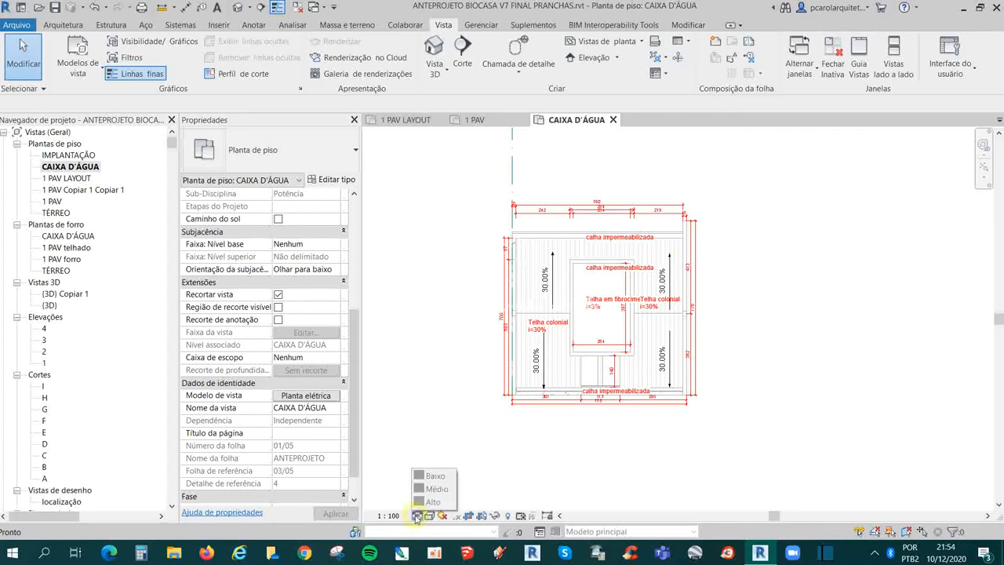
- Remove the Planta elétrica template from the CAIXA D'ÁGUA plan by setting its view template to <Nenhum>
left_click(294, 400)
left_click(342, 241)
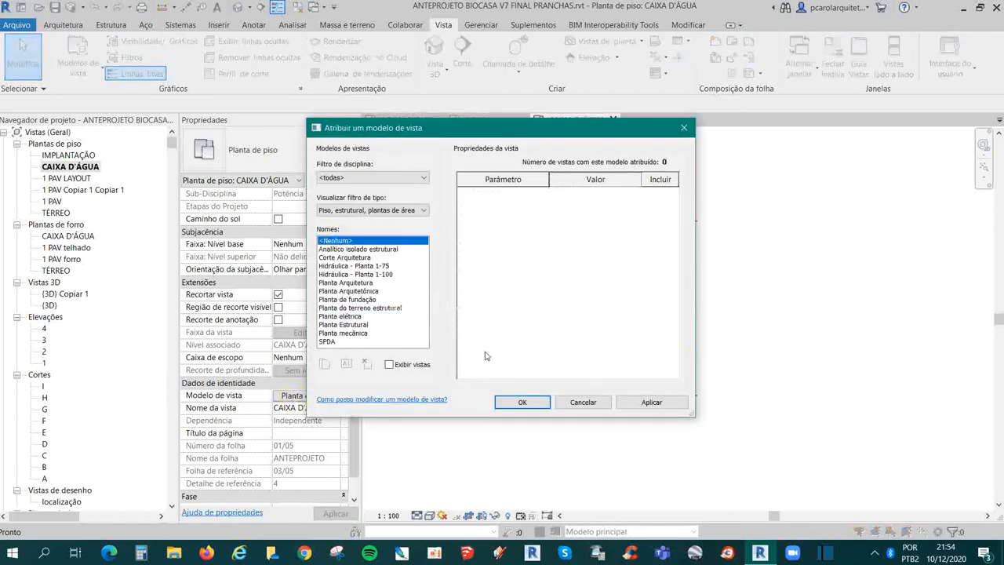
left_click(511, 401)
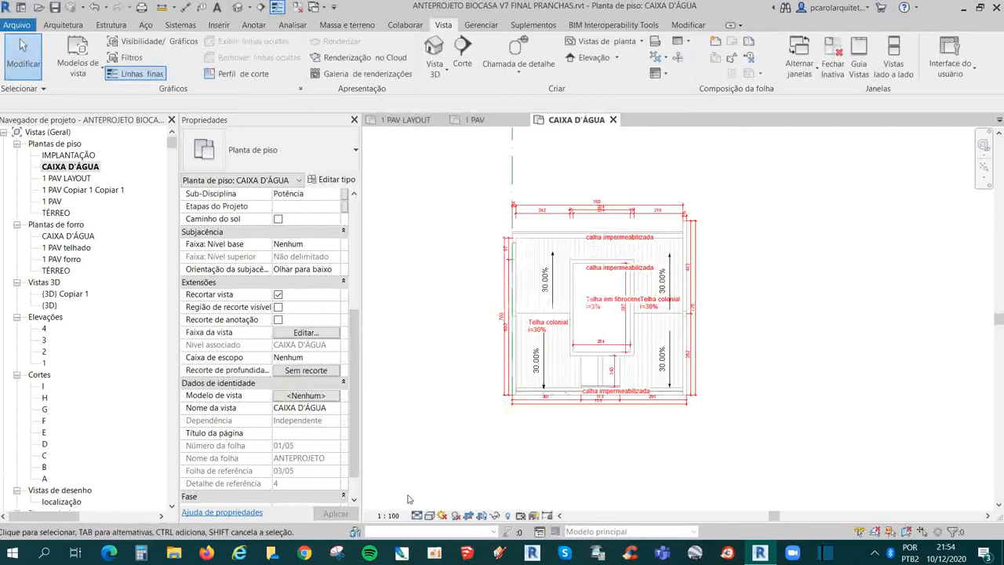
- Set the CAIXA D'ÁGUA plan's visual style to Realista, trying the other available styles as well
left_click(430, 515)
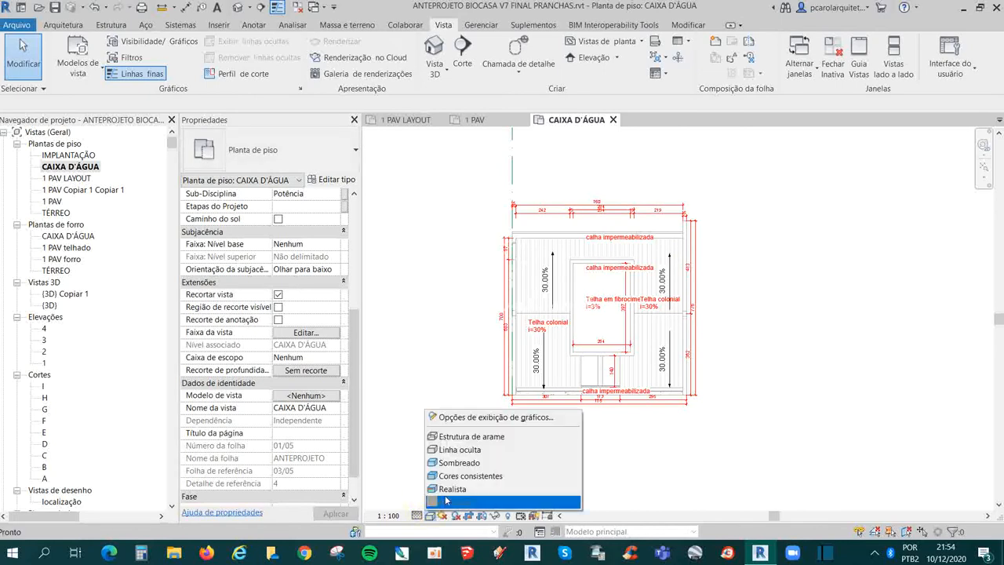
left_click(446, 501)
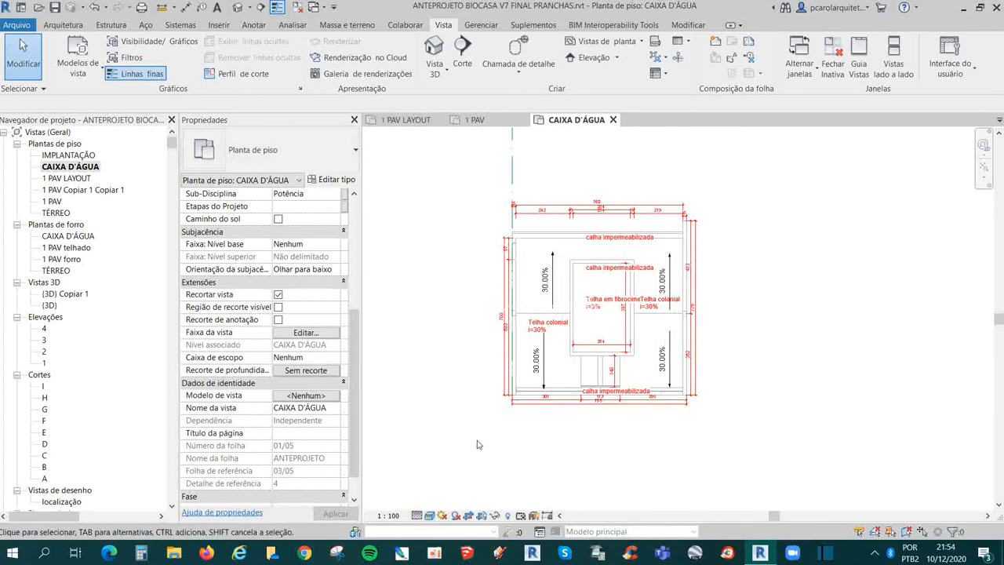
left_click(429, 515)
left_click(448, 487)
left_click(440, 468)
scroll(440, 470, "down", 1)
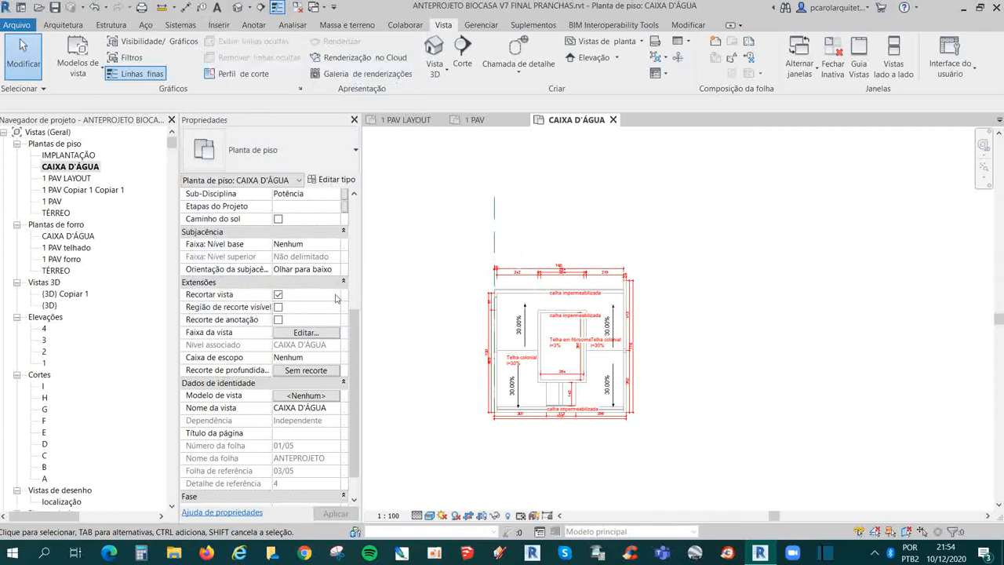
- Open the {3D} Copiar 1 view and enable its section box (Caixa de corte)
scroll(336, 298, "down", 2)
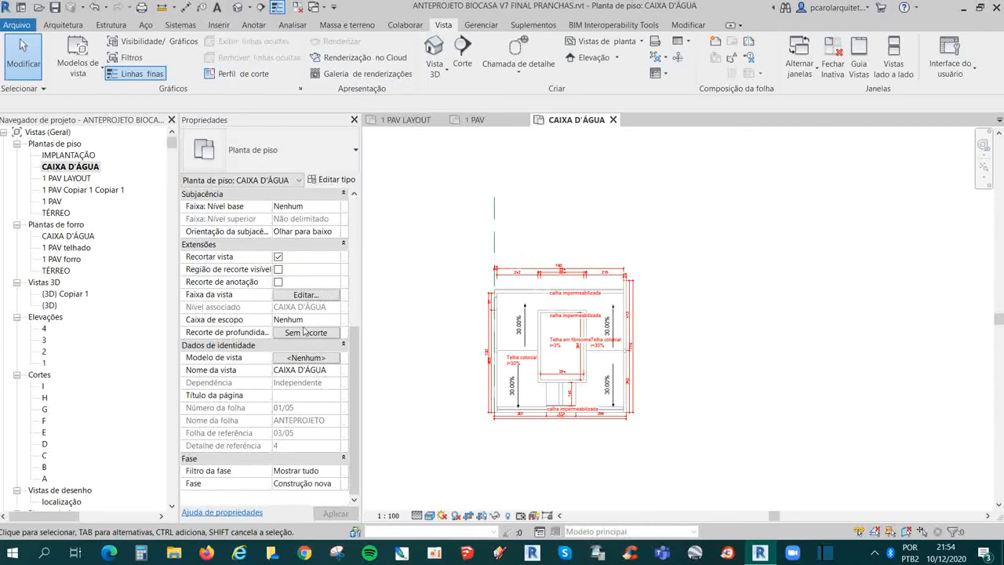
double_click(56, 295)
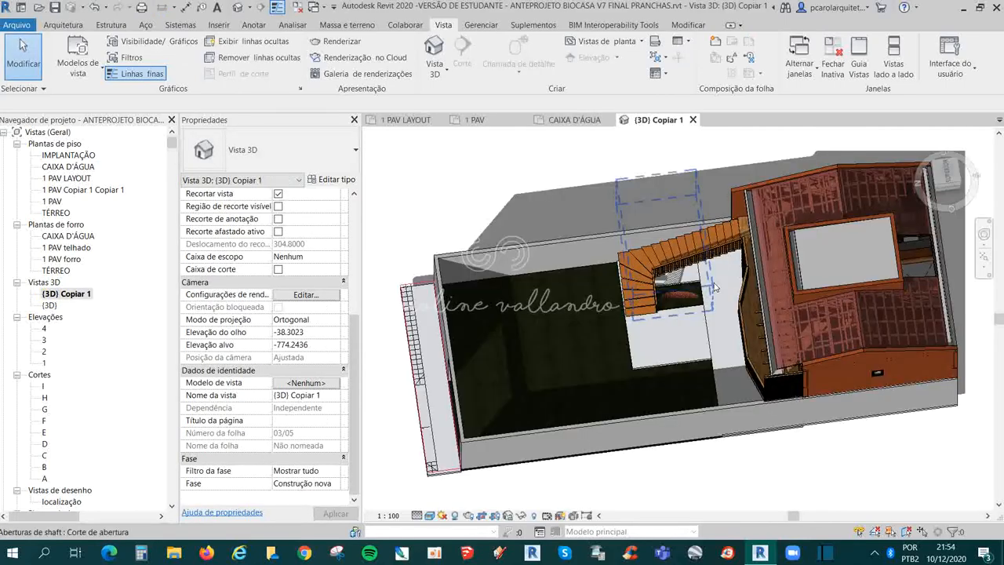
scroll(525, 272, "down", 2)
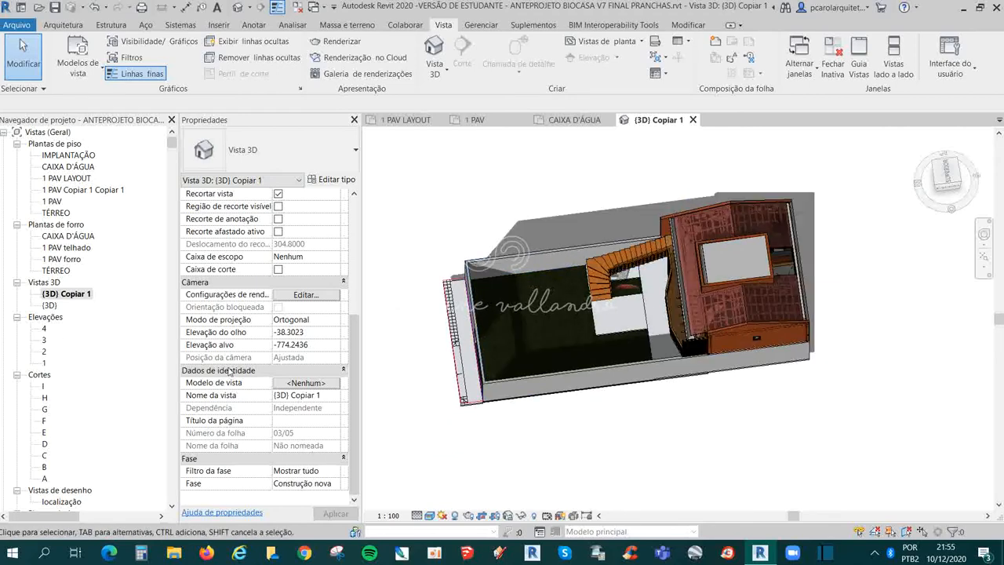
scroll(279, 390, "up", 2)
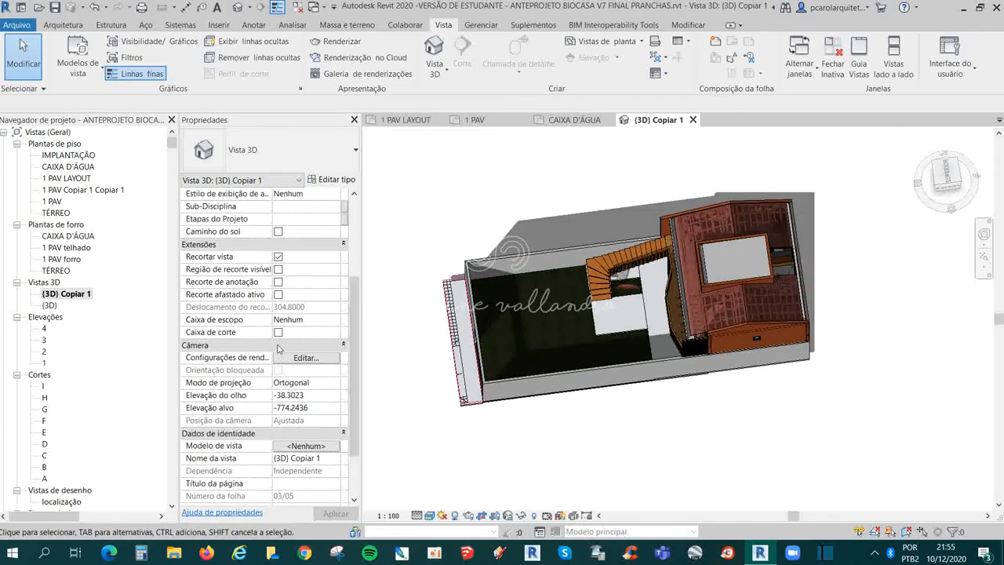
left_click(277, 332)
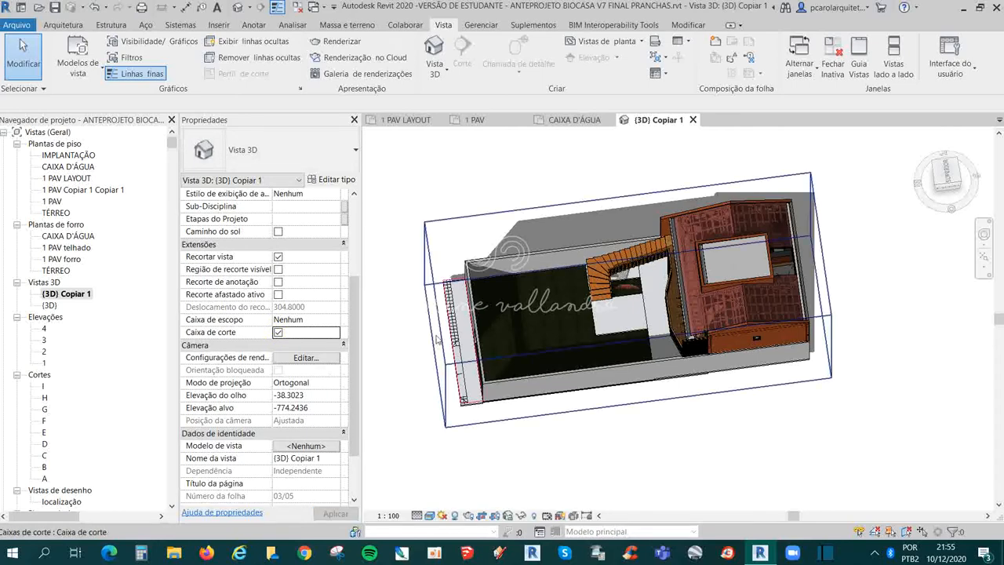
- Extend the section box slightly outward at the lot's short end opposite the house
left_click(436, 337)
scroll(660, 233, "up", 1)
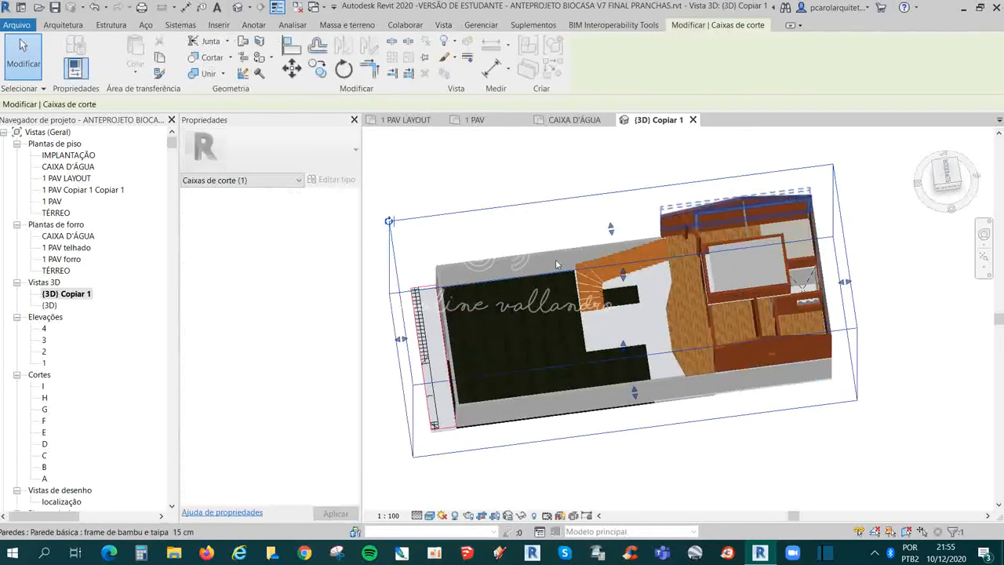
mouse_move(400, 339)
left_mouse_down()
mouse_move(378, 340)
mouse_move(393, 340)
left_mouse_up()
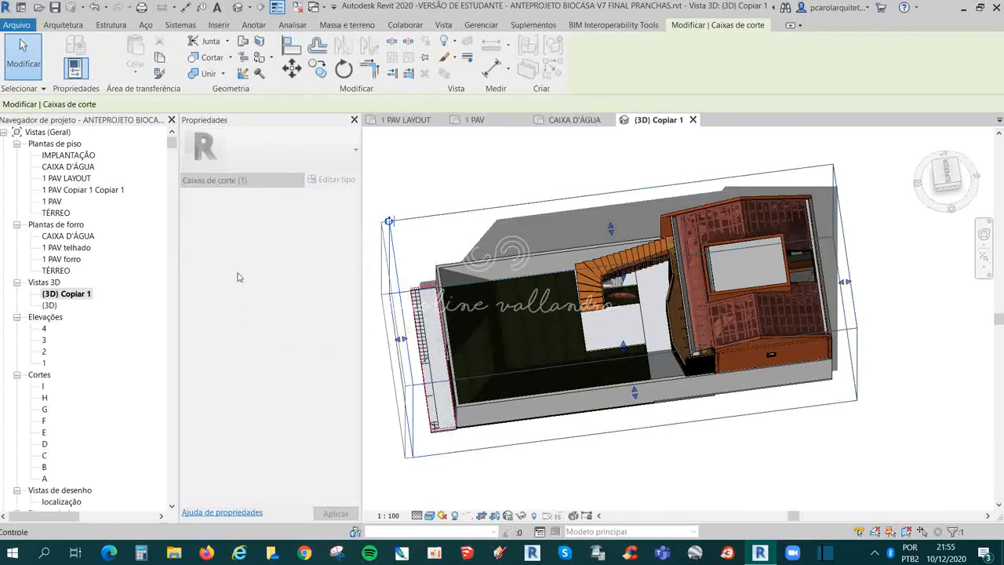
left_click(607, 449)
left_click(508, 441)
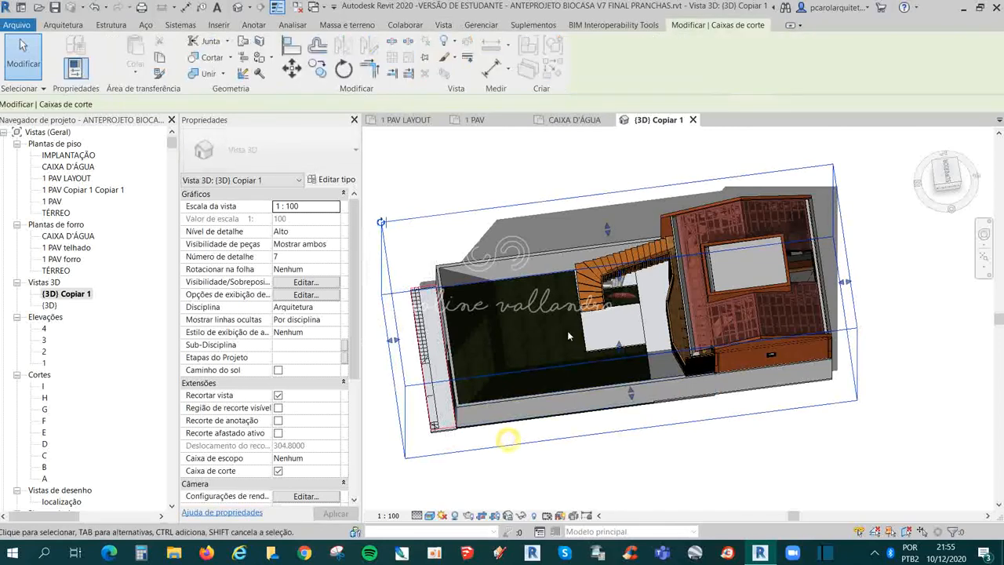
scroll(569, 335, "down", 5)
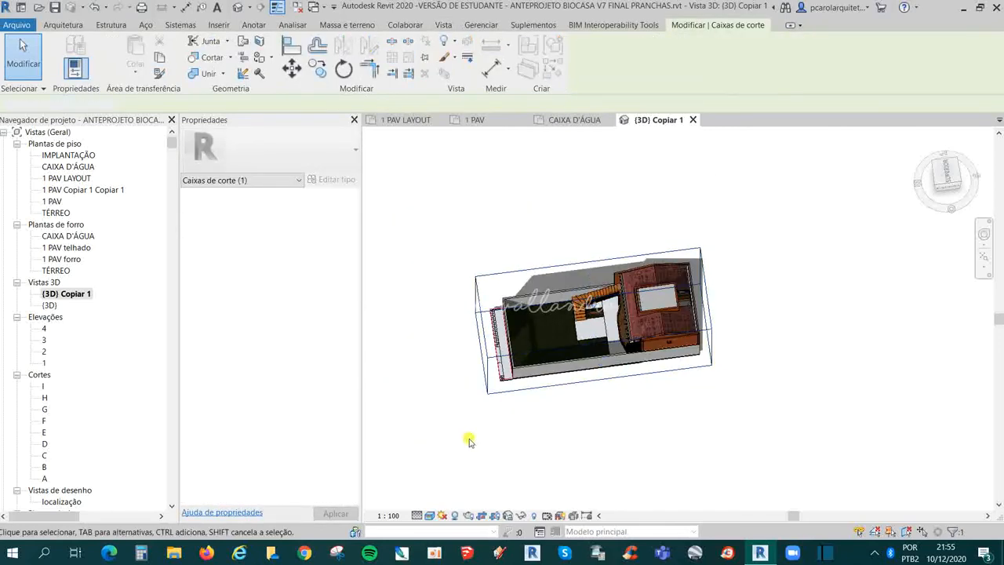
left_click(469, 441)
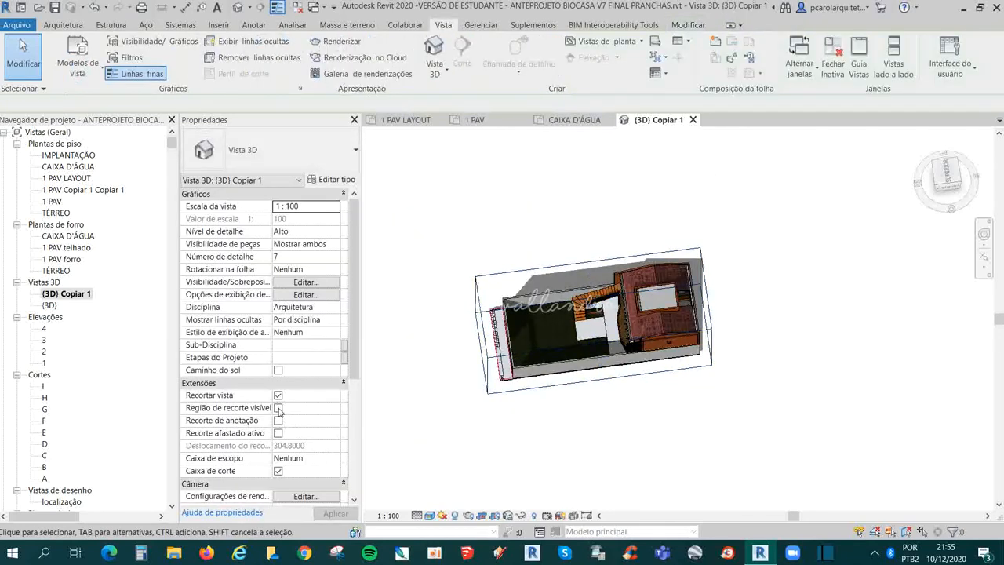
- Replace the section box with a visible crop region and tighten it around the house in the 3D view
left_click(278, 470)
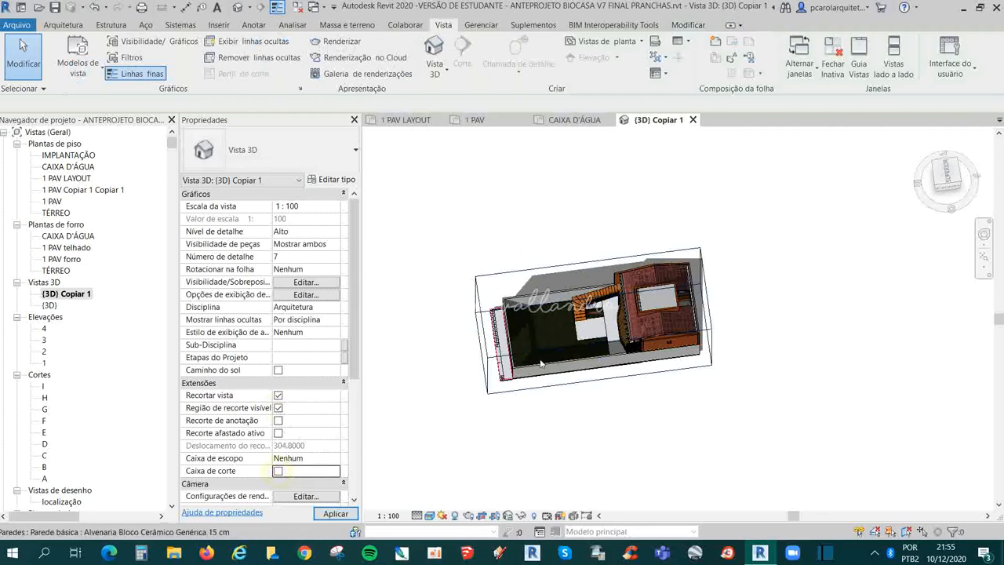
left_click(514, 248)
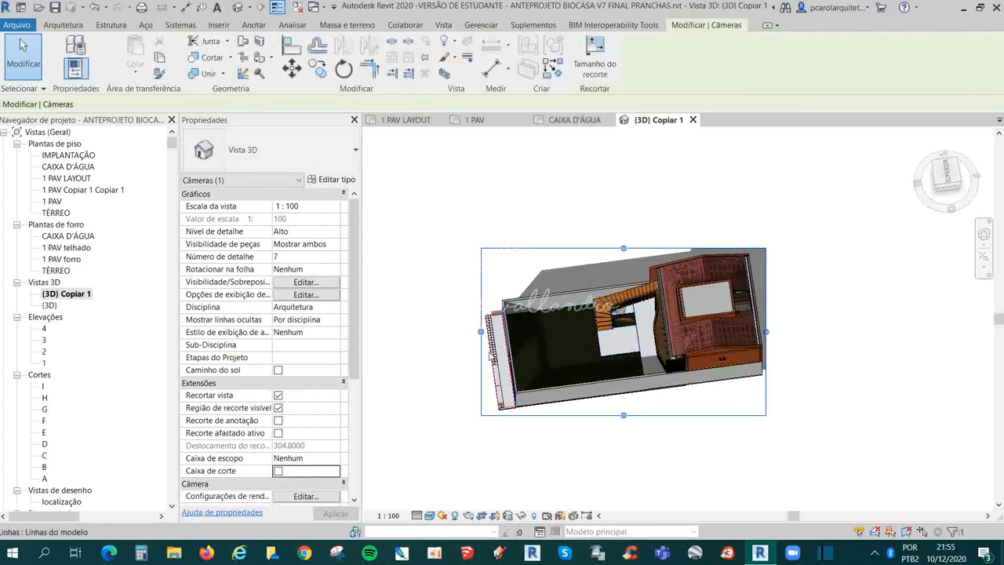
left_click_drag(480, 331, 583, 342)
left_click_drag(674, 414, 687, 402)
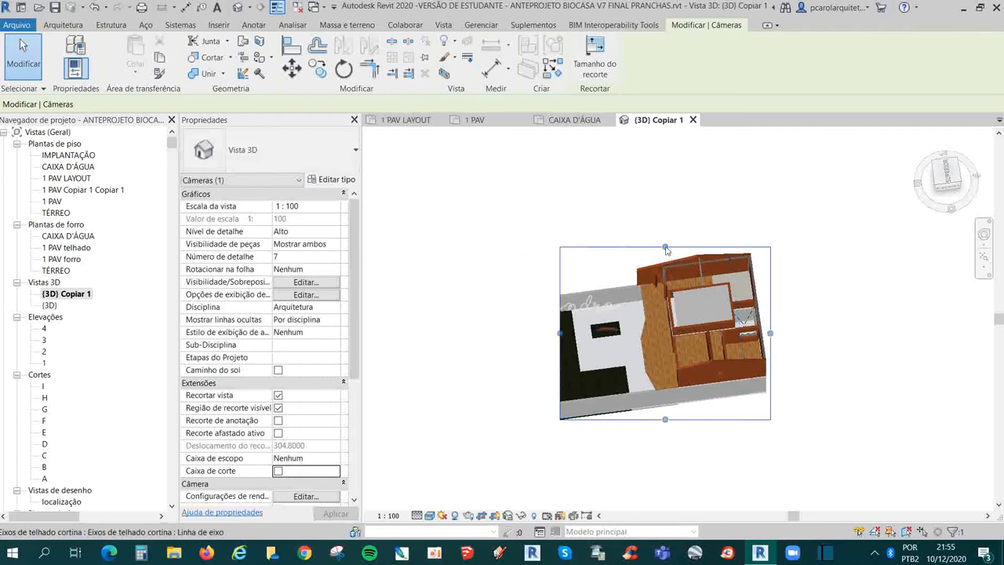
scroll(666, 250, "up", 3)
mouse_move(635, 241)
left_mouse_down()
mouse_move(633, 254)
mouse_move(634, 245)
left_mouse_up()
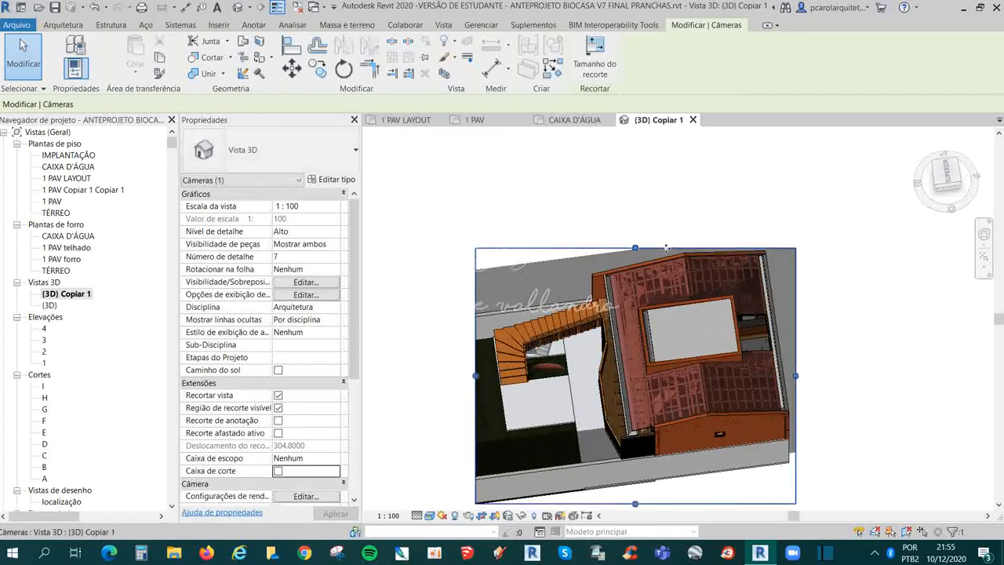
- Hide the crop region boundary in the 3D view while keeping the view cropped
left_click(872, 365)
left_click(278, 408)
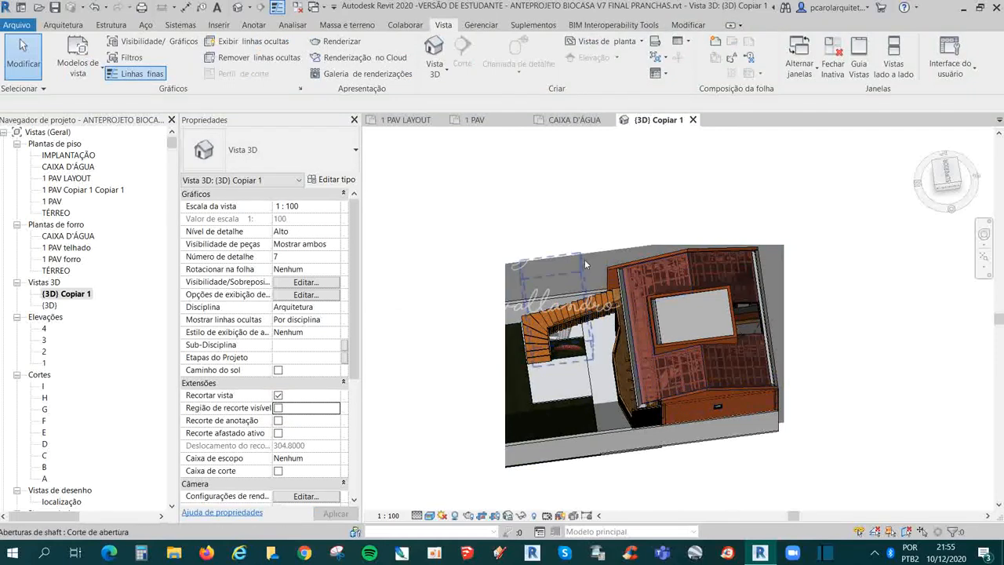
scroll(584, 264, "down", 2)
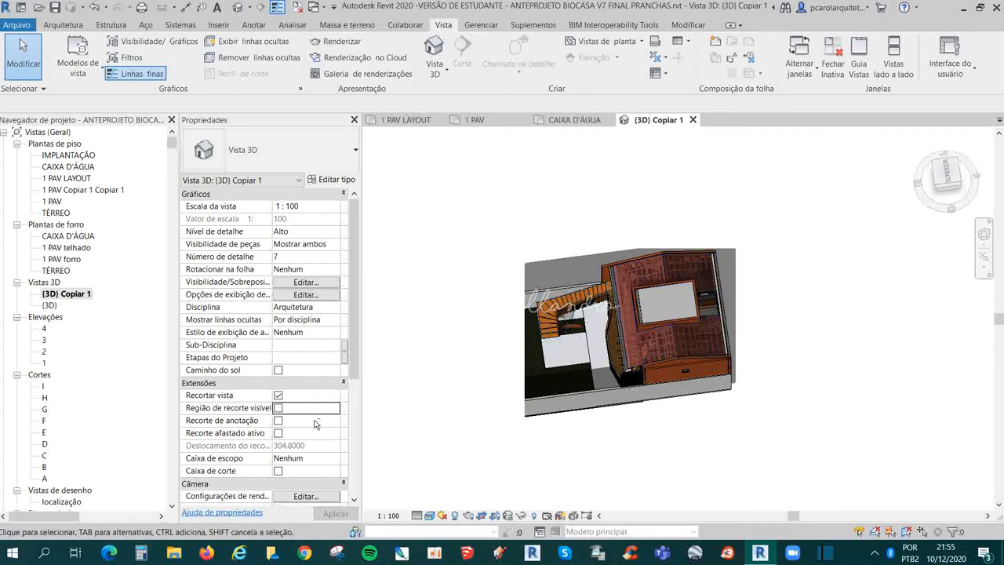
- Return to the 1 PAV LAYOUT plan and close the {3D} Copiar 1, CAIXA D'ÁGUA and 1 PAV views
left_click(405, 119)
scroll(607, 311, "down", 3)
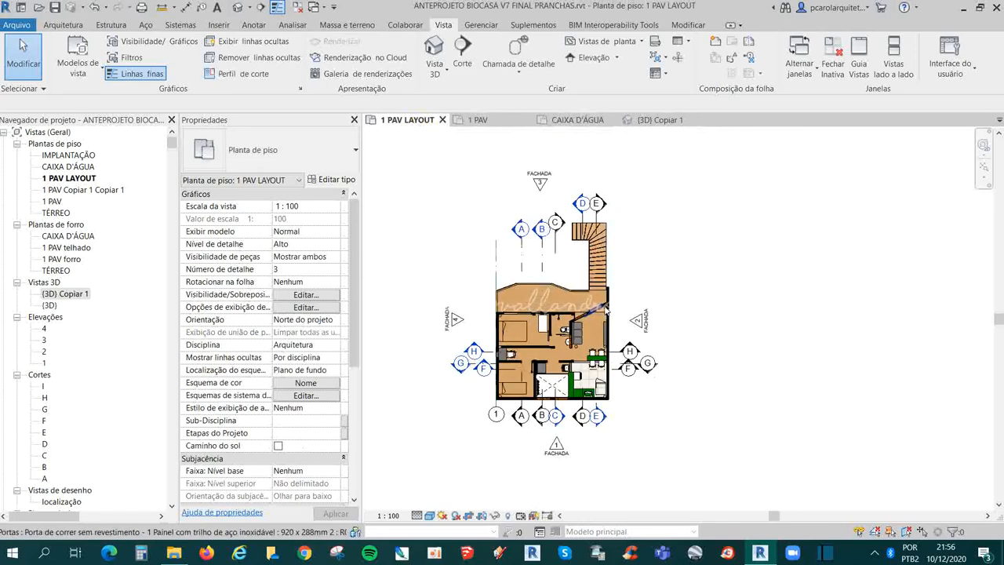
scroll(591, 347, "up", 2)
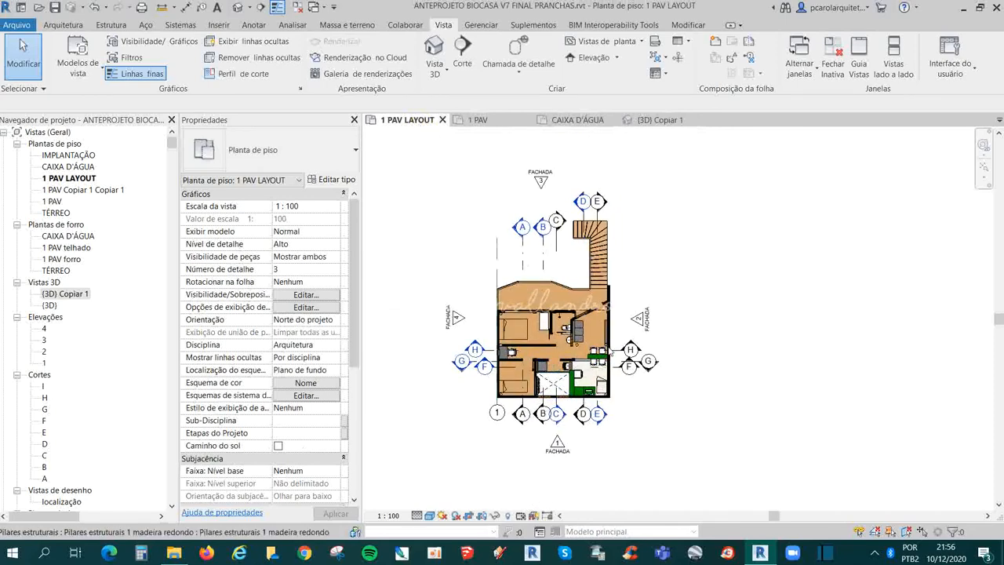
left_click(691, 119)
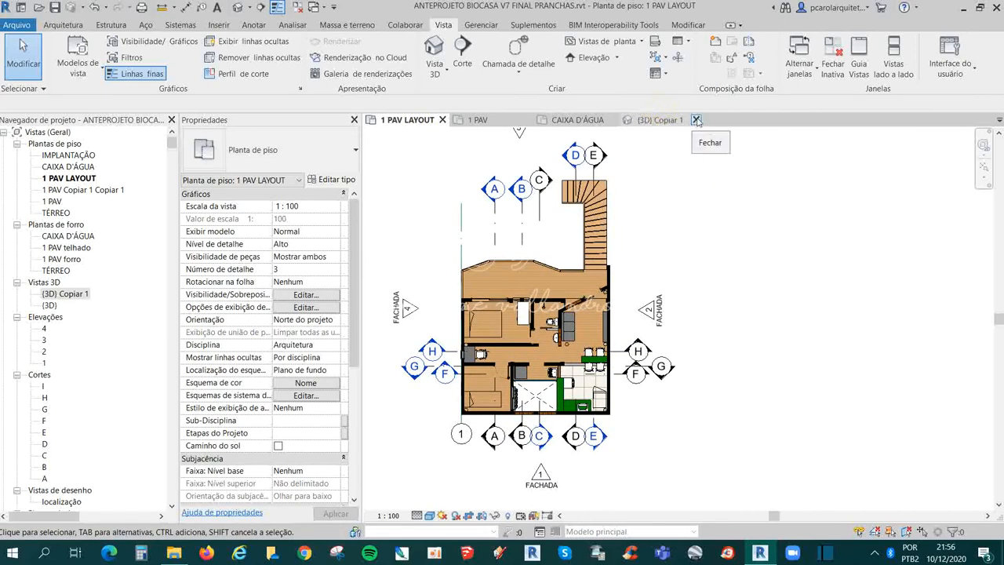
left_click(577, 119)
left_click(609, 119)
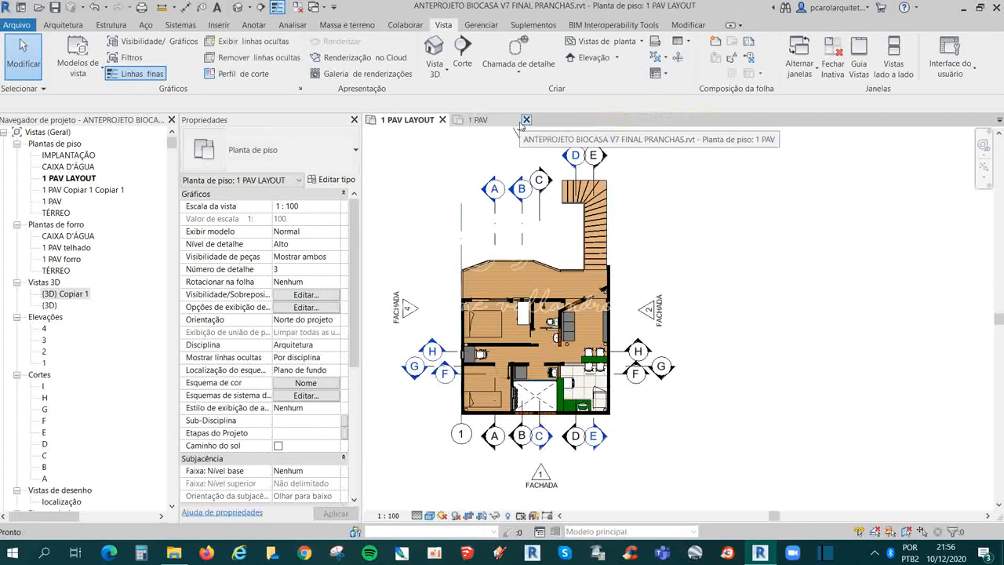
left_click(477, 119)
left_click(499, 119)
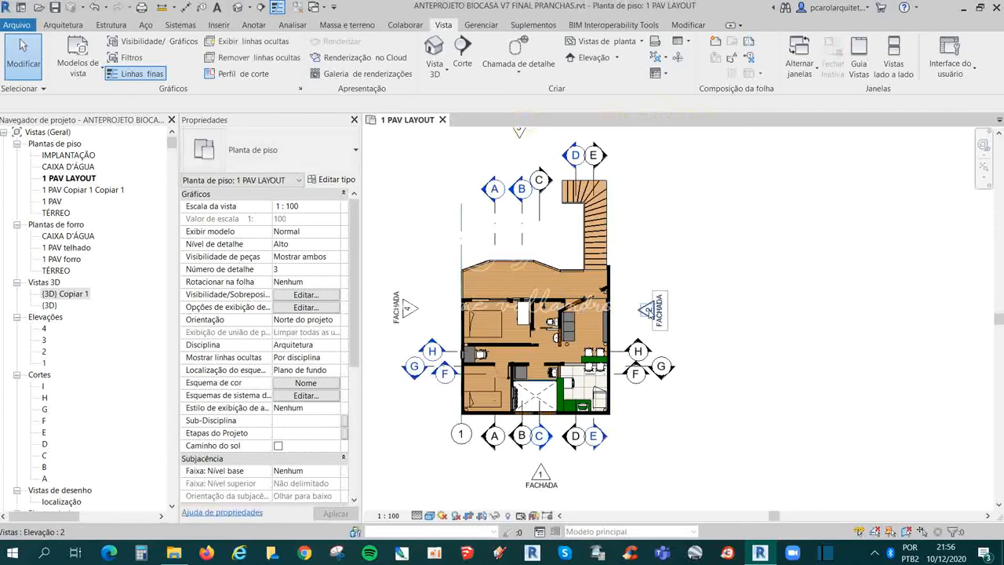
- Open elevation 2 from its façade marker, view it, and return to the 1 PAV LAYOUT plan
double_click(643, 310)
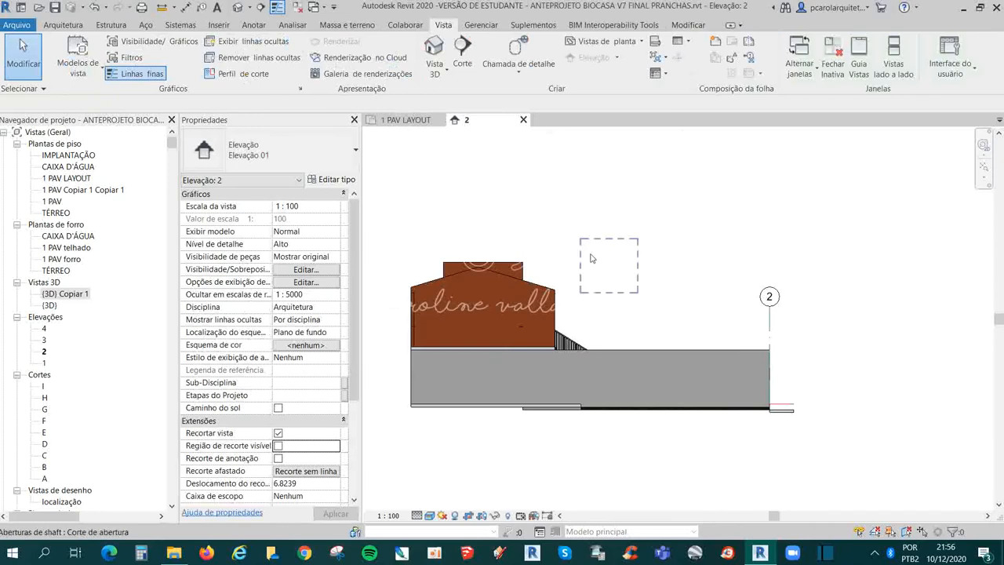
left_click(407, 121)
scroll(642, 300, "down", 2)
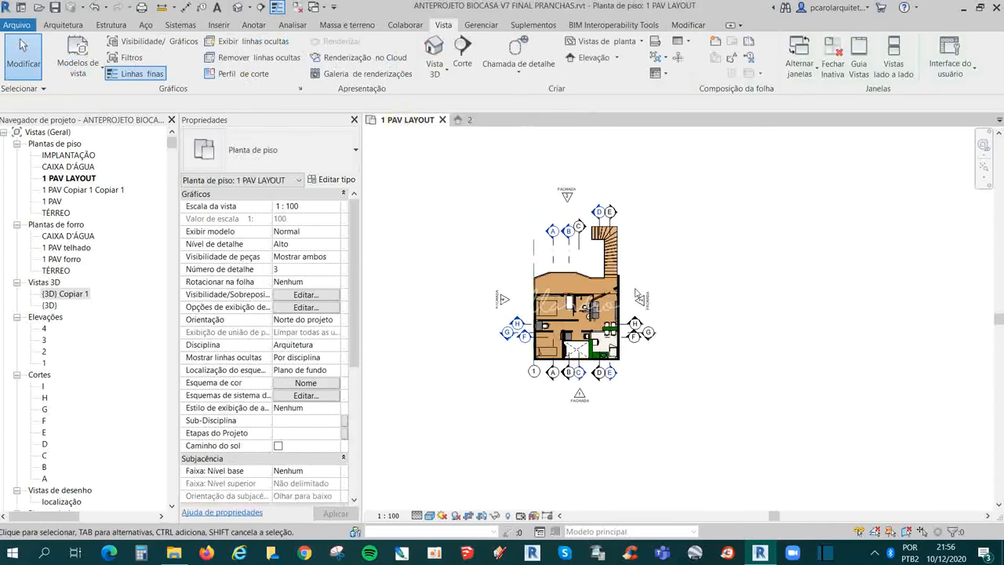
- Examine the width and depth extents of the four façade elevations by selecting each marker in the 1 PAV LAYOUT plan
left_click(641, 299)
scroll(639, 345, "down", 2)
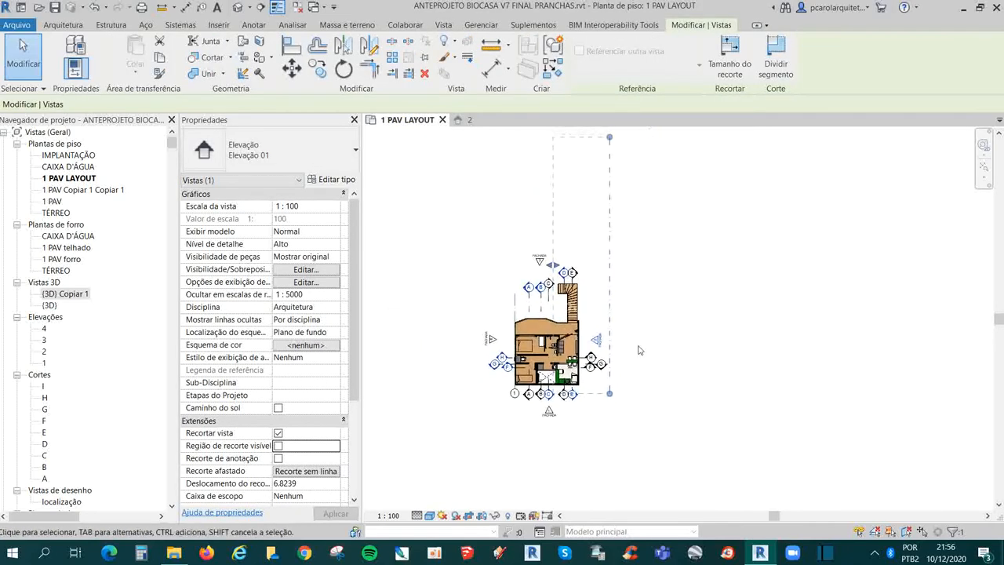
scroll(580, 322, "up", 2)
left_click(451, 354)
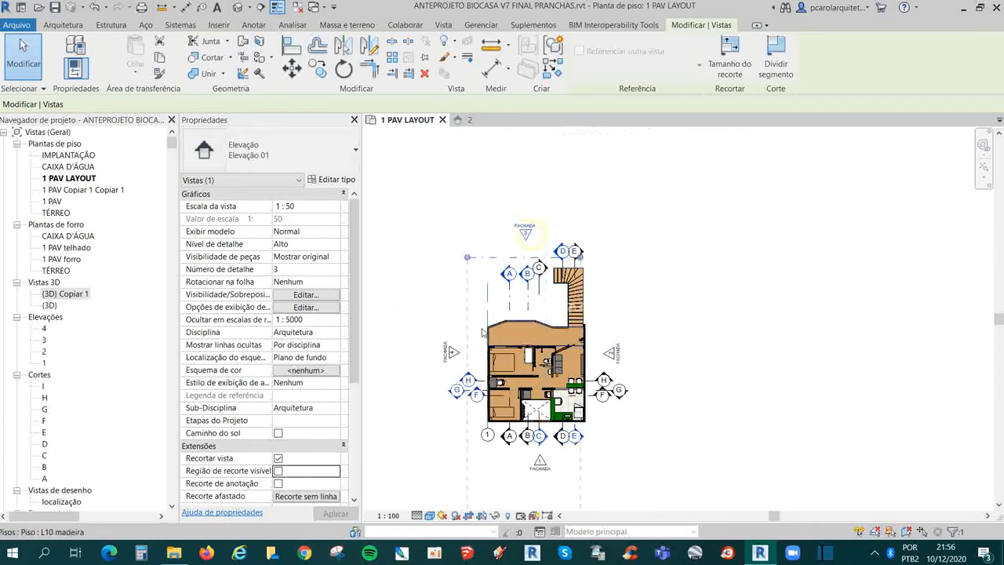
left_click(540, 459)
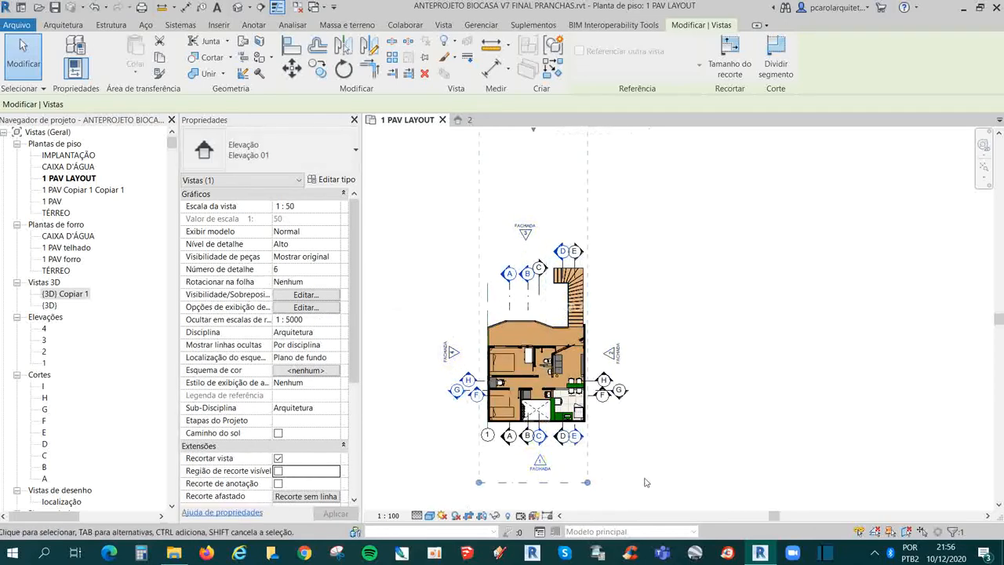
middle_click_drag(627, 462, 645, 399)
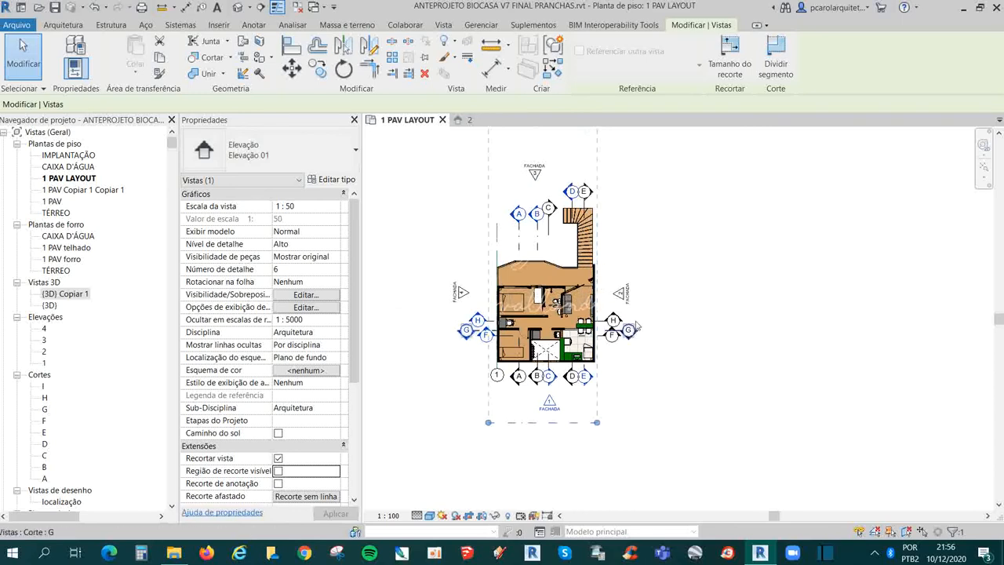
left_click(625, 297)
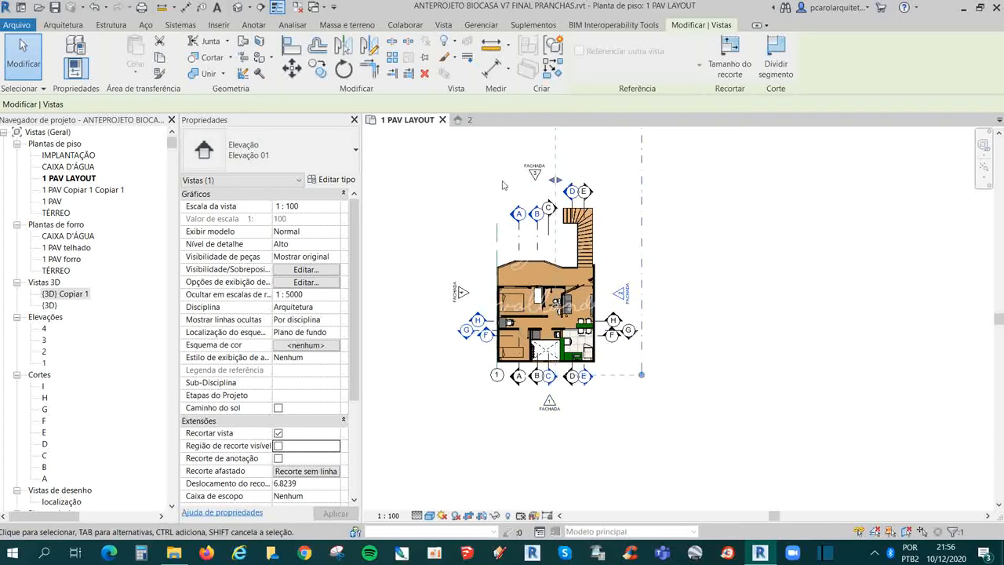
left_click(462, 292)
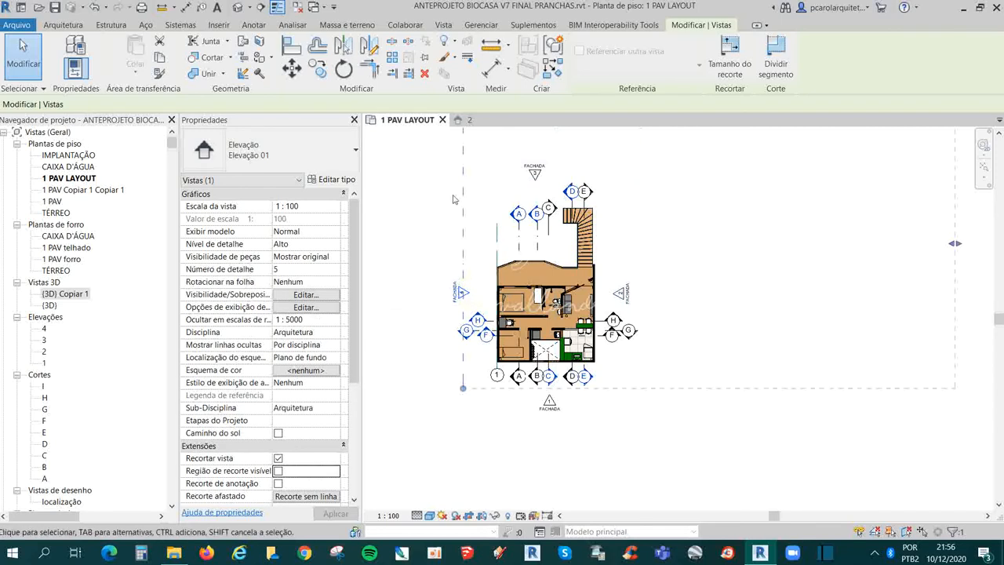
left_click(556, 403)
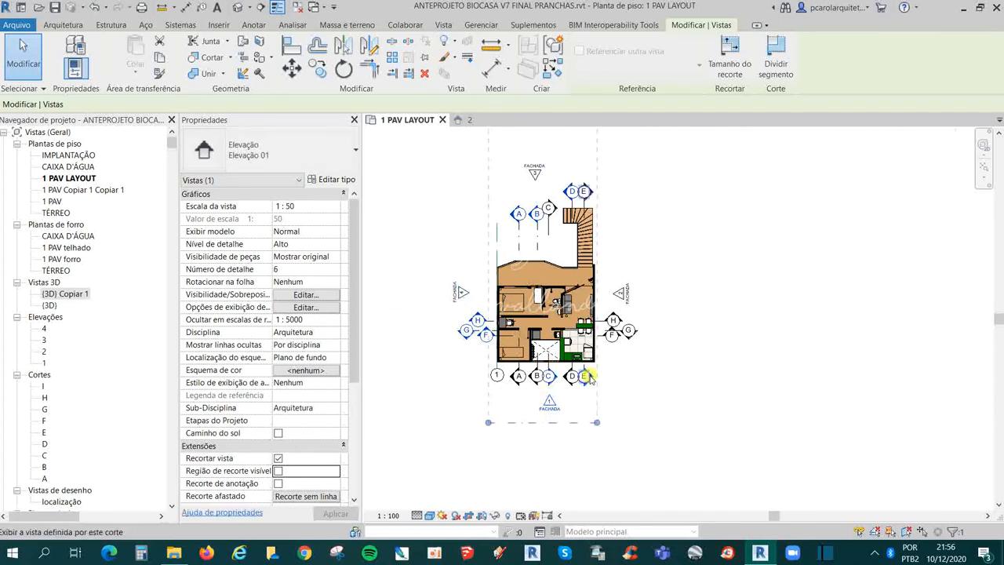
left_click(658, 413)
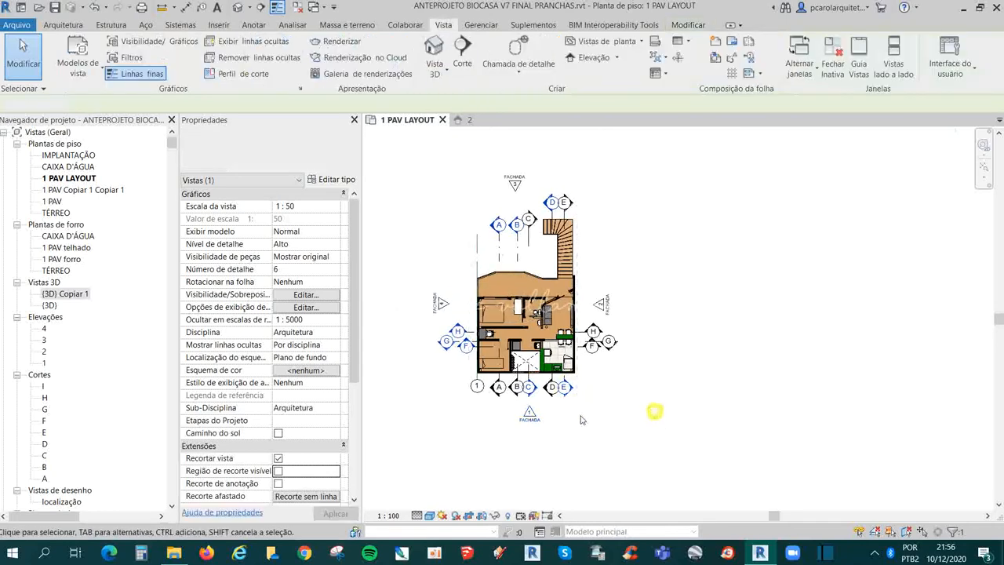
- Shorten façade elevation 1's view depth in the plan so it ends inside the house, and open elevation 1 to check it
left_click(528, 411)
scroll(541, 408, "down", 2)
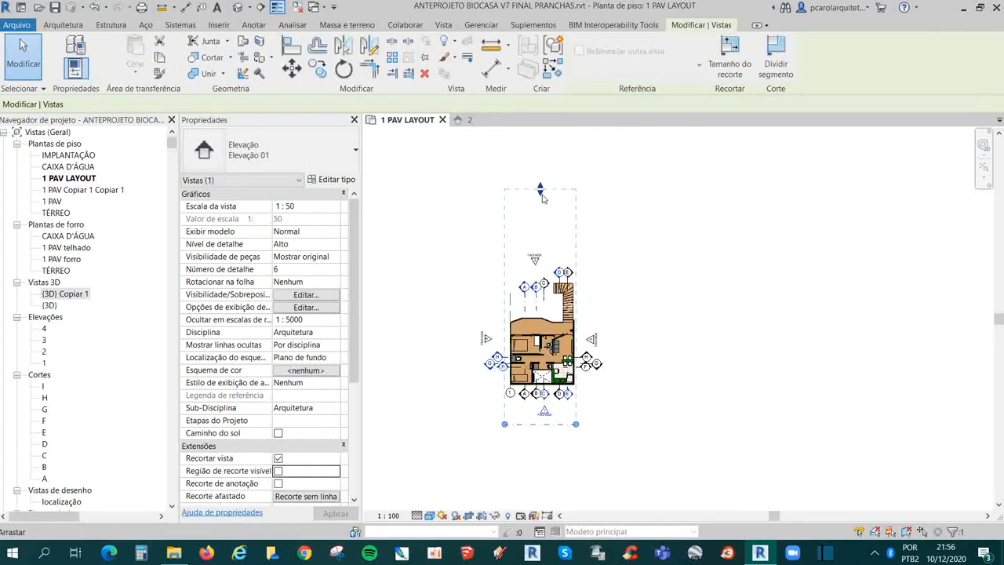
scroll(544, 419, "up", 4)
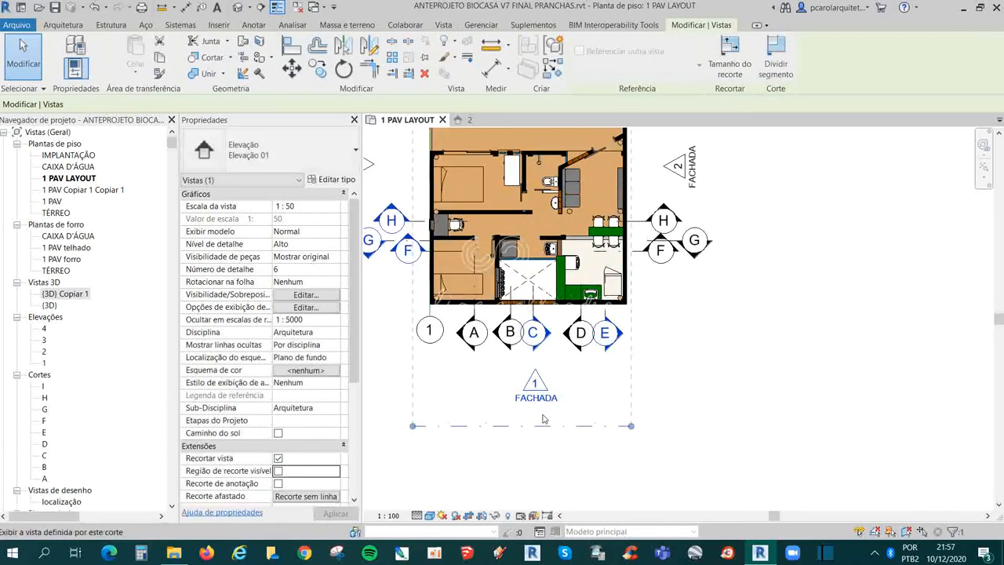
scroll(544, 418, "down", 4)
left_click_drag(533, 151, 533, 164)
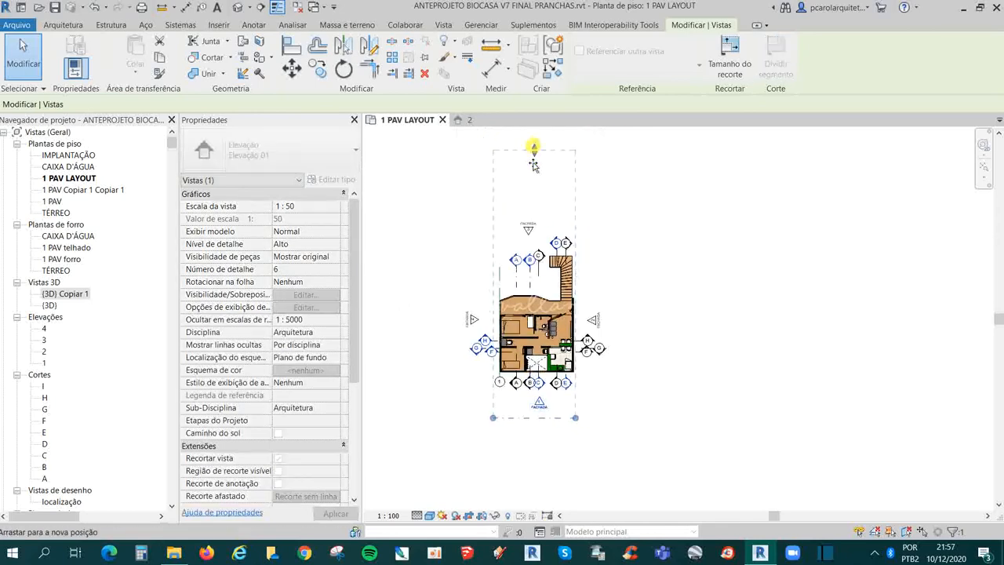
left_click_drag(534, 257, 532, 294)
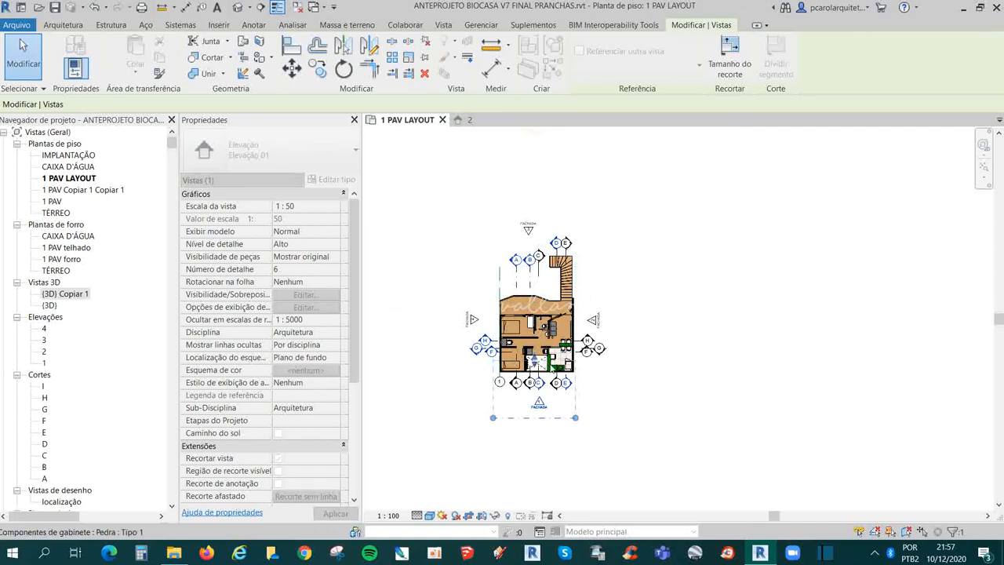
mouse_move(534, 362)
left_mouse_down()
mouse_move(547, 278)
mouse_move(542, 318)
left_mouse_up()
scroll(534, 362, "up", 4)
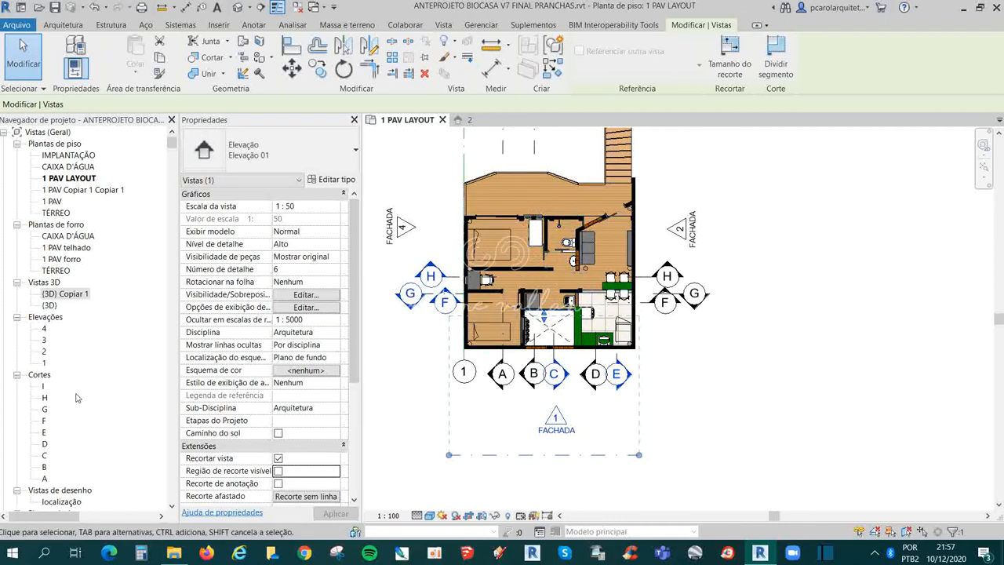
double_click(44, 363)
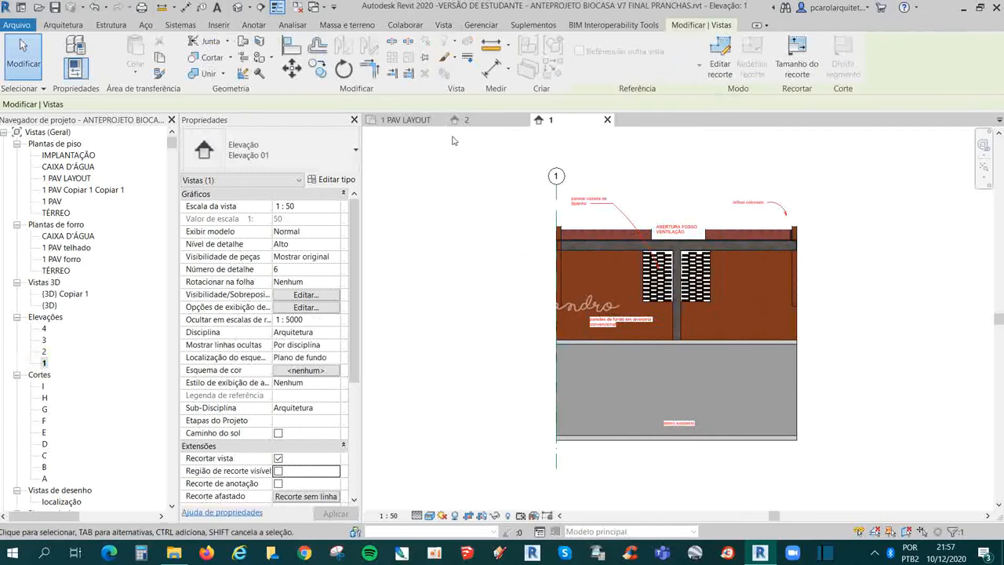
- Extend façade elevation 1's view depth in the plan past the front deck and check the result in elevation 1
left_click(407, 120)
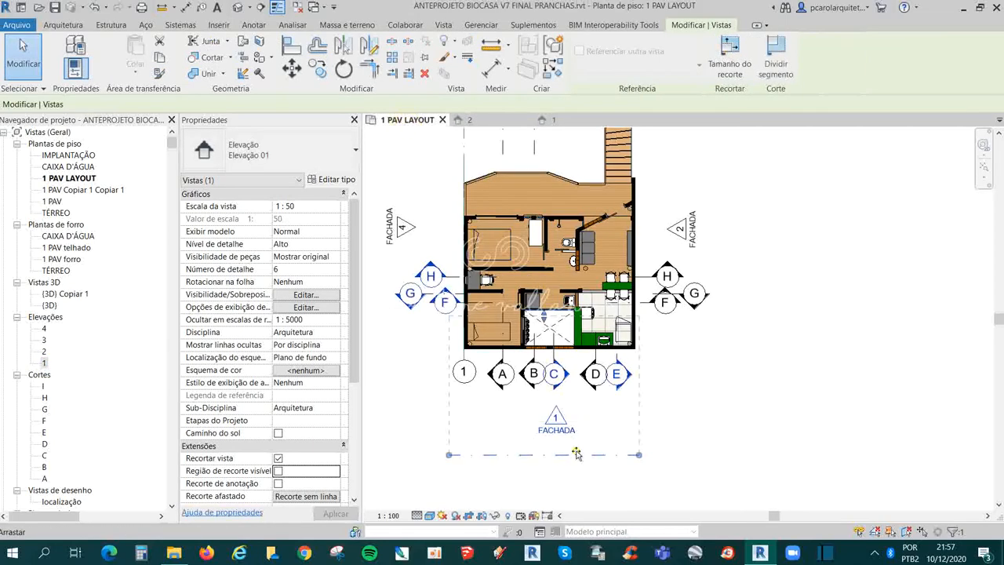
left_click_drag(558, 376, 557, 279)
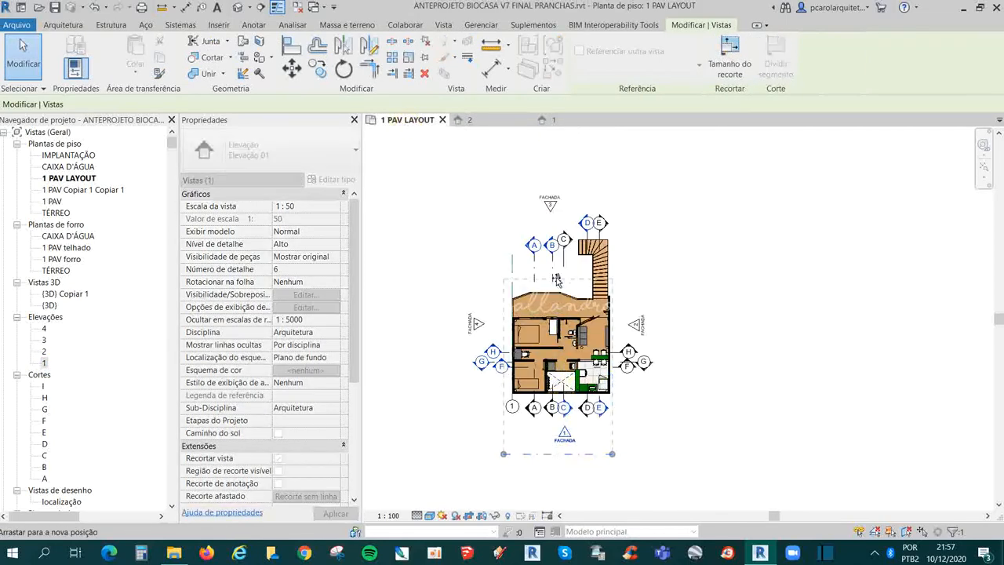
left_click(472, 119)
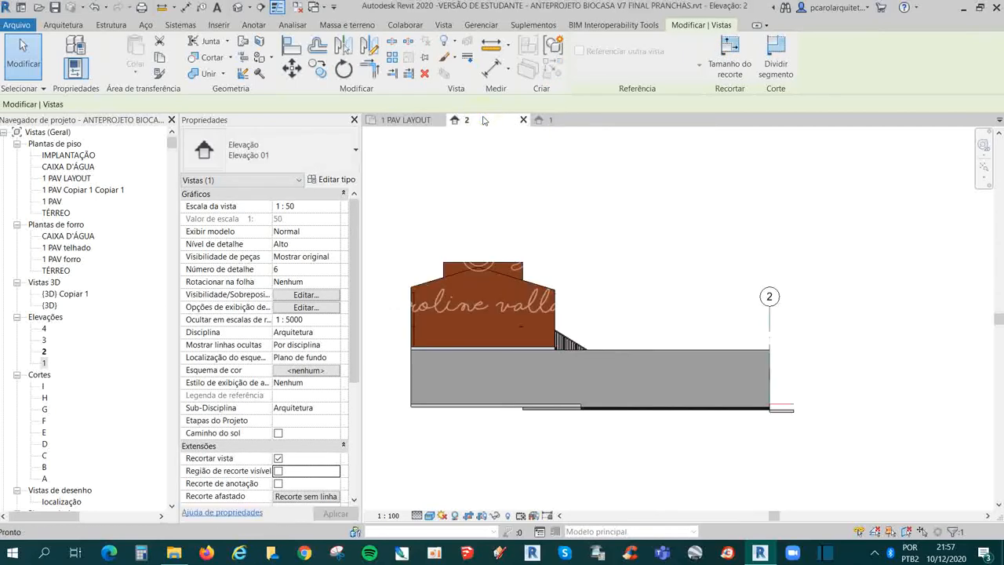
left_click(550, 119)
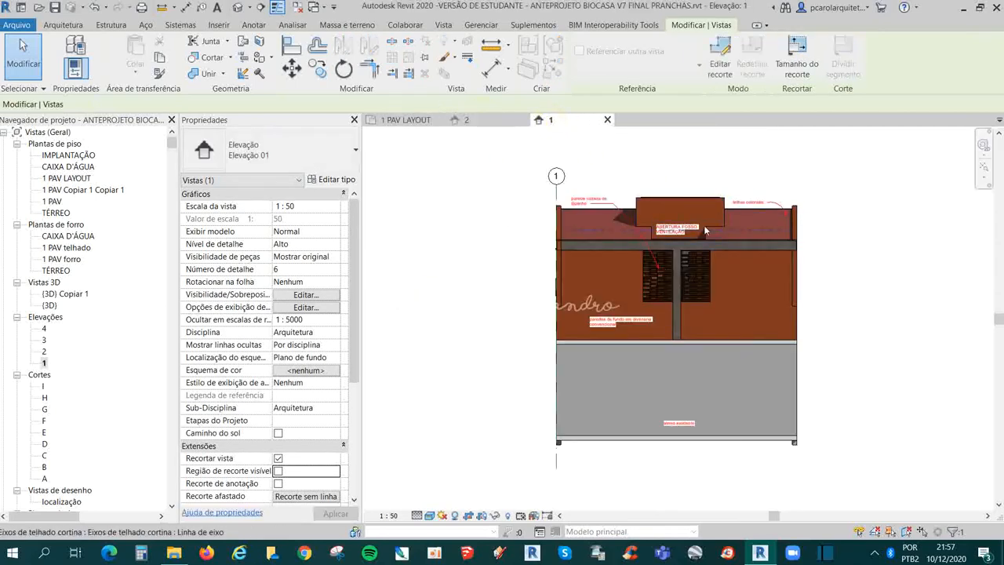
left_click(395, 119)
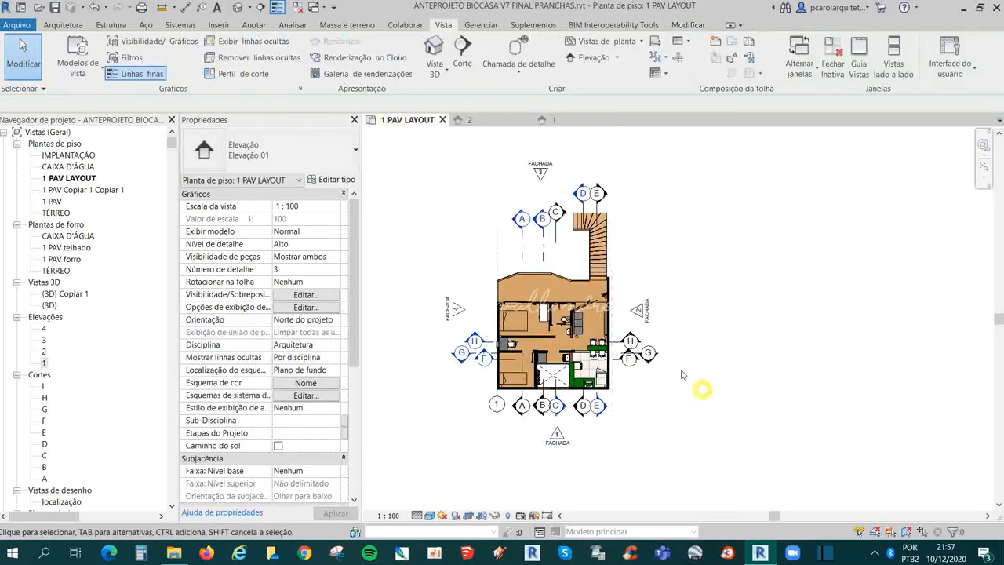
- Reduce section C's far clip offset to about 1.44 in the 1 PAV LAYOUT plan
left_click(596, 193)
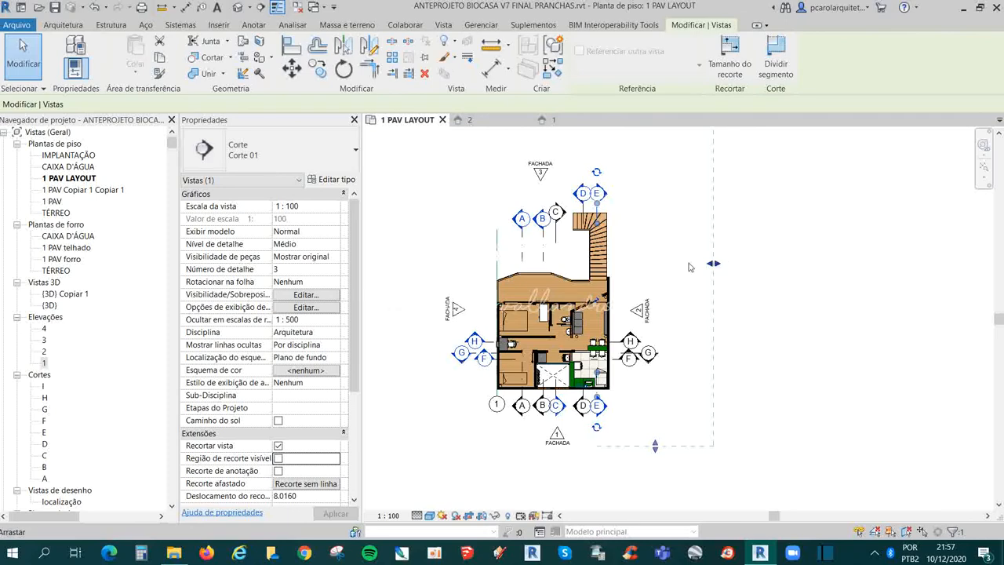
left_click(556, 214)
scroll(569, 357, "up", 2)
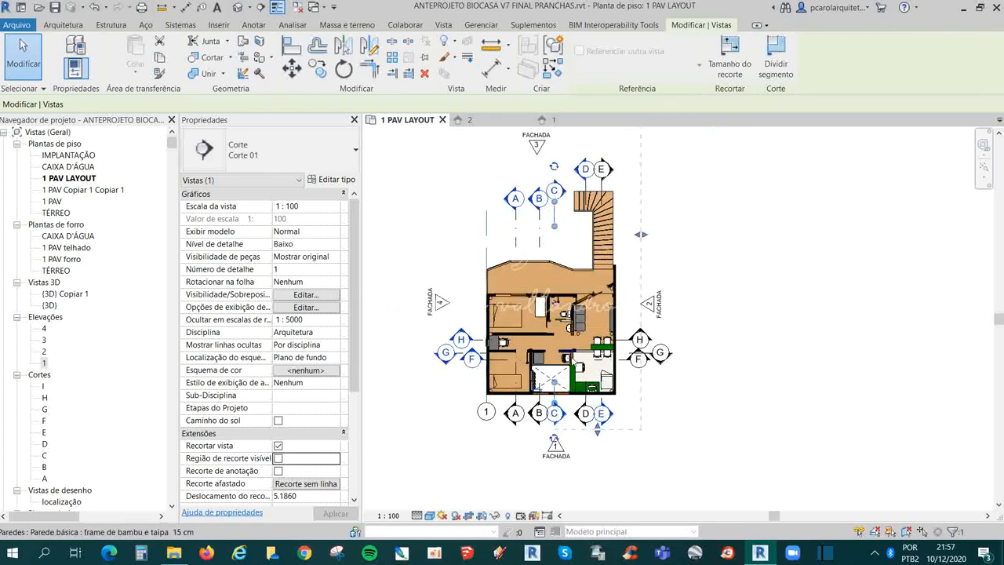
left_click_drag(652, 217, 587, 221)
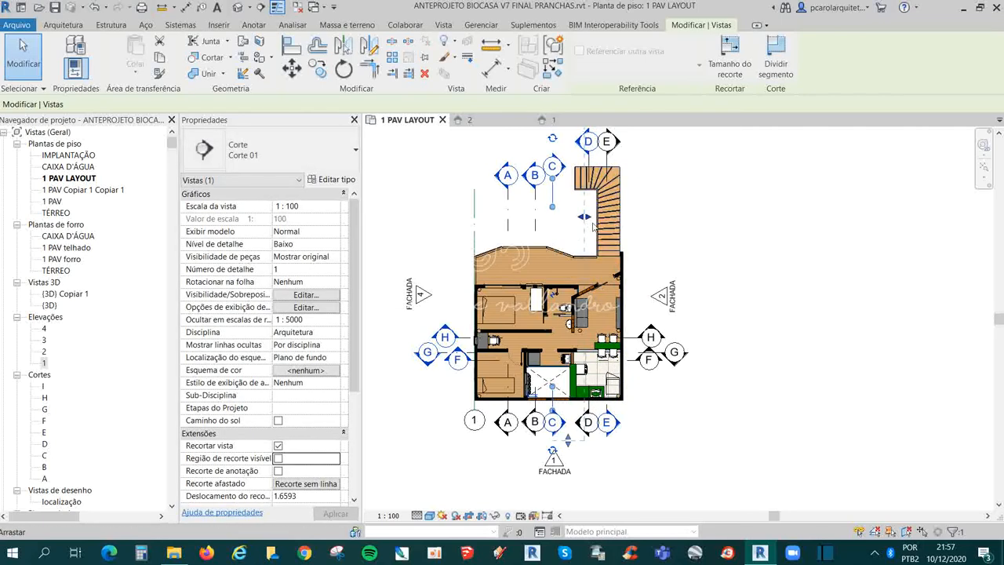
mouse_move(584, 218)
left_mouse_down()
mouse_move(571, 215)
mouse_move(583, 218)
left_mouse_up()
key("Escape")
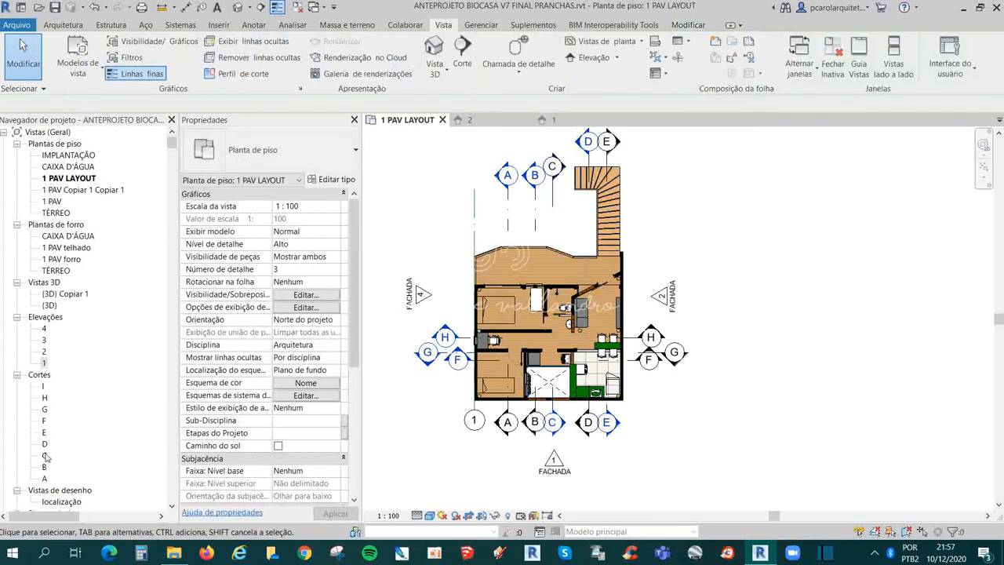
- Open section C and examine the interior shown within its view depth
double_click(44, 455)
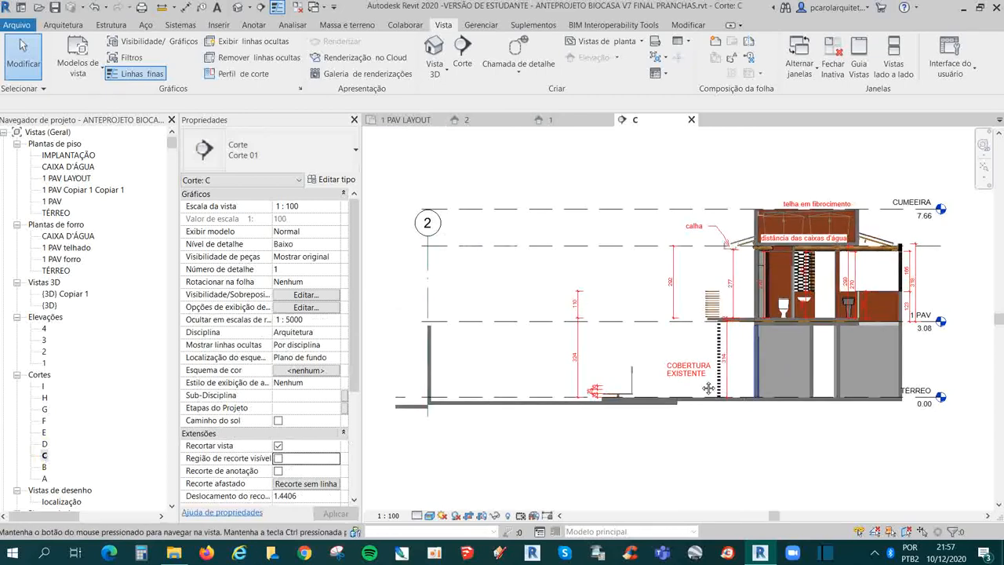
middle_click_drag(708, 388, 626, 376)
middle_click_drag(668, 319, 737, 334)
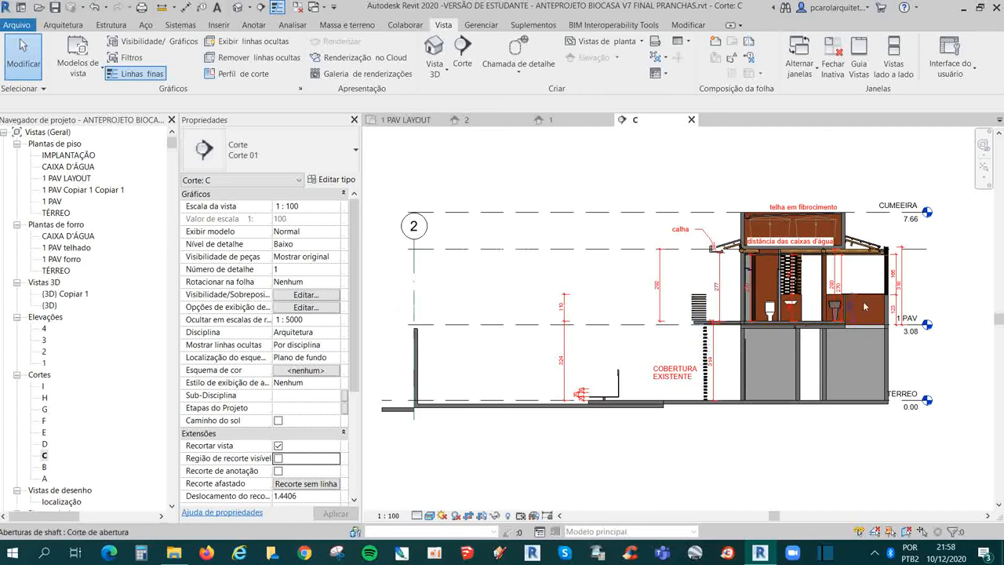
scroll(955, 339, "up", 2)
scroll(628, 317, "down", 1)
- Narrow section C's crop region on the grid 2 side to end beside the house, with the crop boundary hidden
scroll(336, 388, "down", 2)
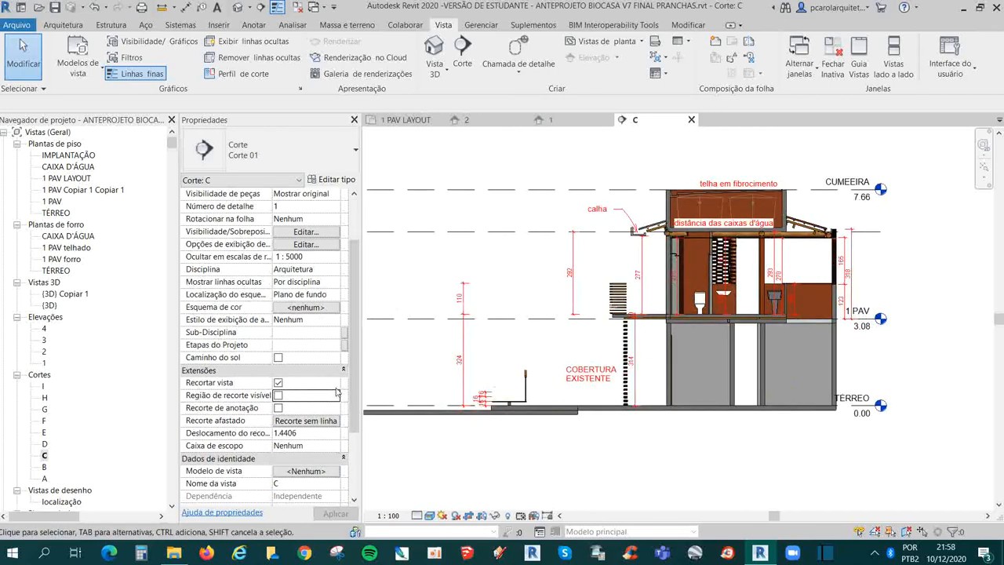
left_click(278, 395)
scroll(469, 382, "down", 3)
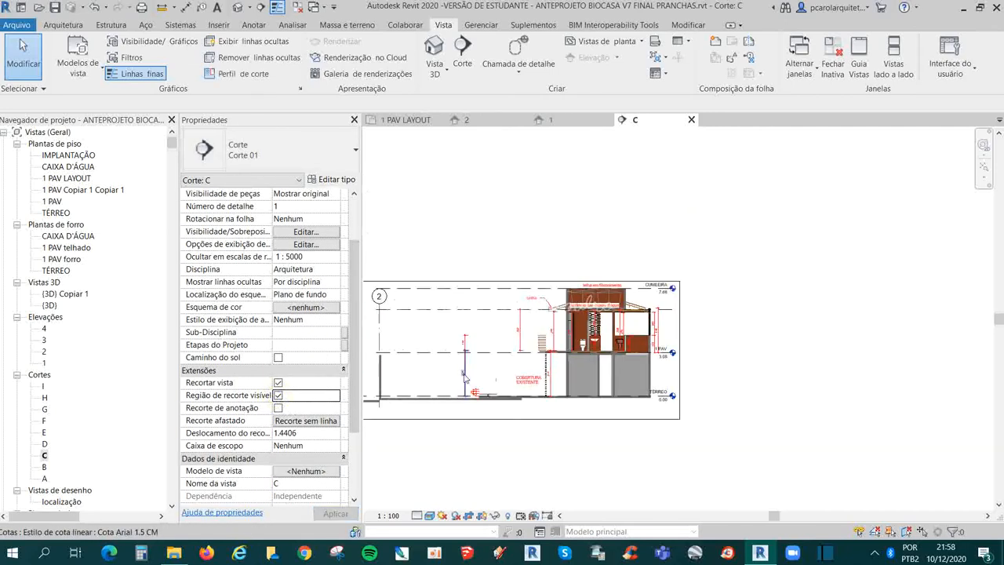
left_click(367, 357)
left_click_drag(367, 358, 530, 358)
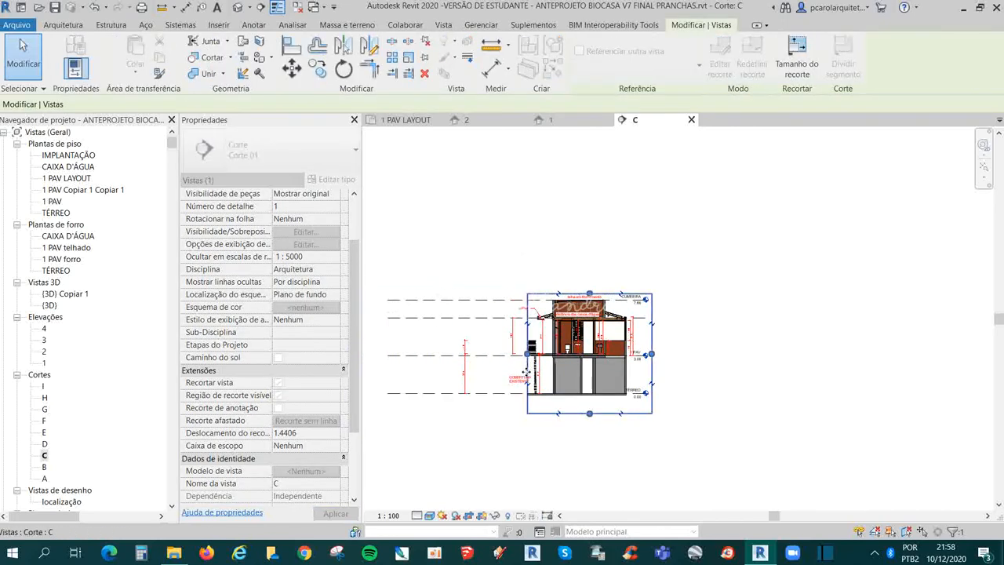
scroll(588, 413, "up", 1)
left_click(800, 358)
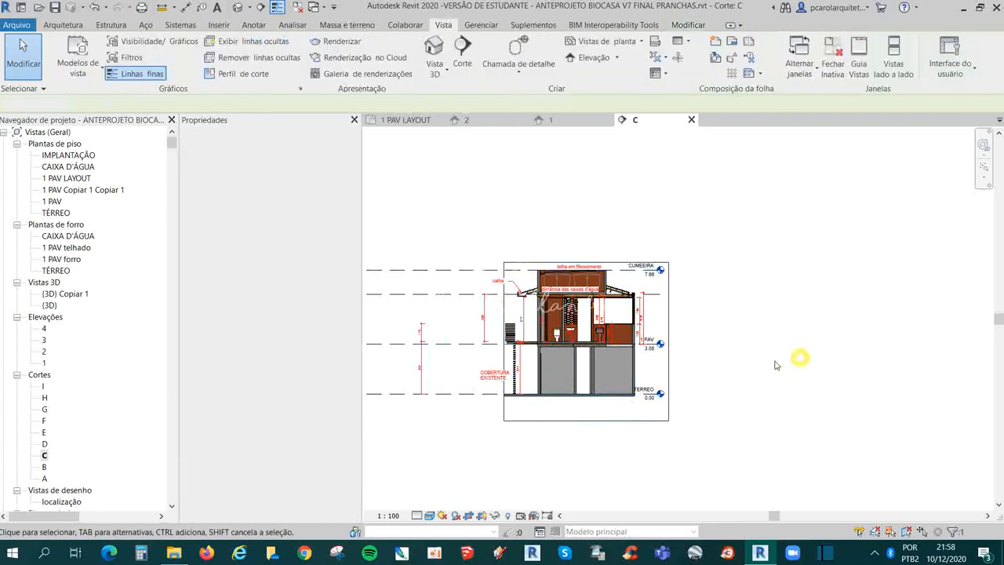
left_click(279, 395)
scroll(516, 341, "up", 4)
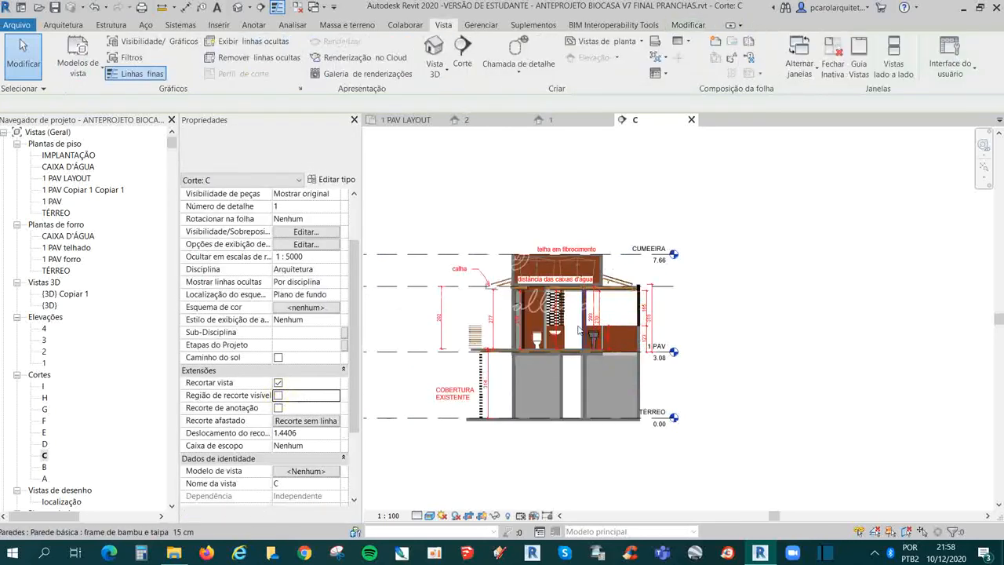
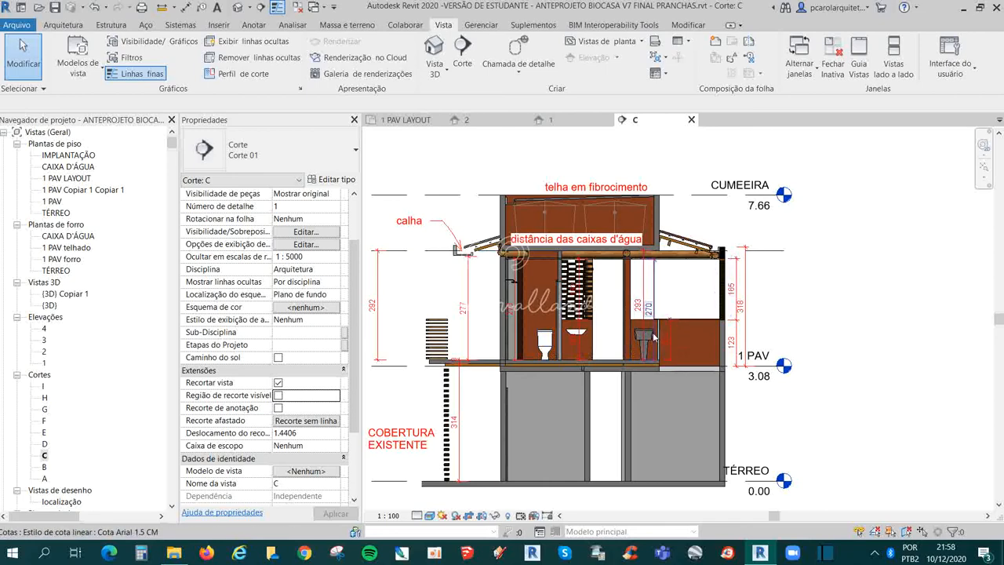
- Nudge section line E toward section D in the 1 PAV LAYOUT plan so their heads overlap
left_click(405, 120)
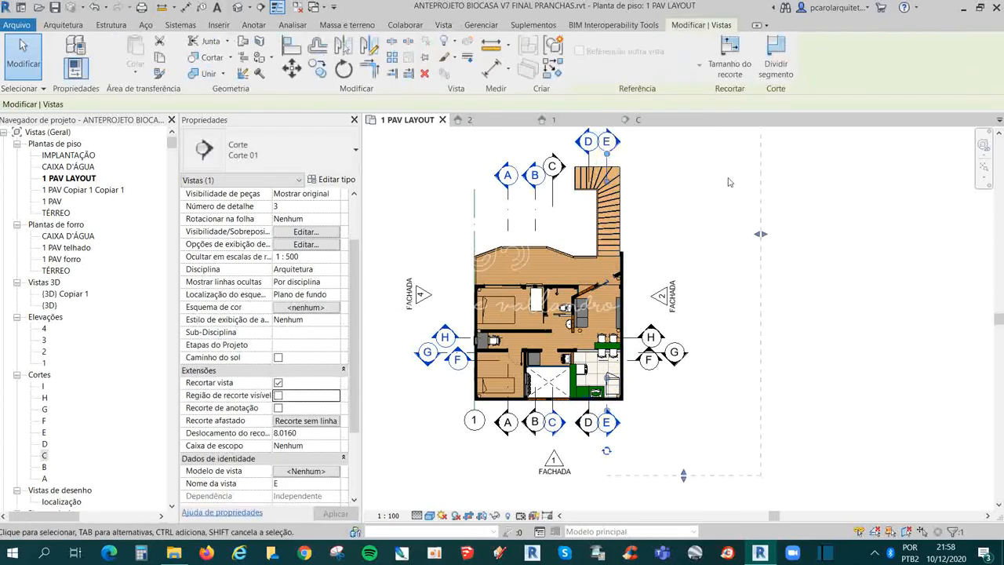
key("Left")
key("Left")
key("Left")
key("Left")
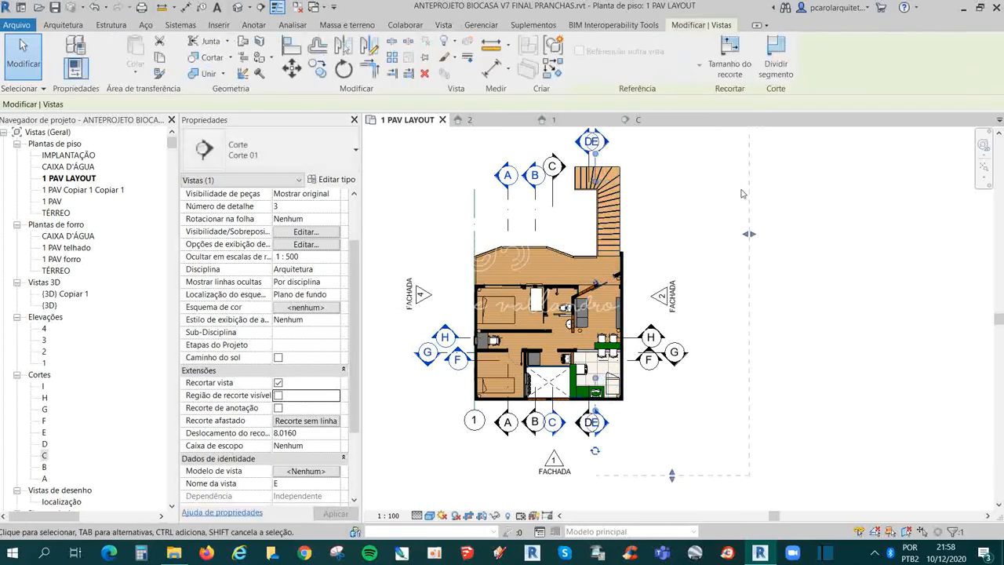
key("Right")
left_click(825, 316)
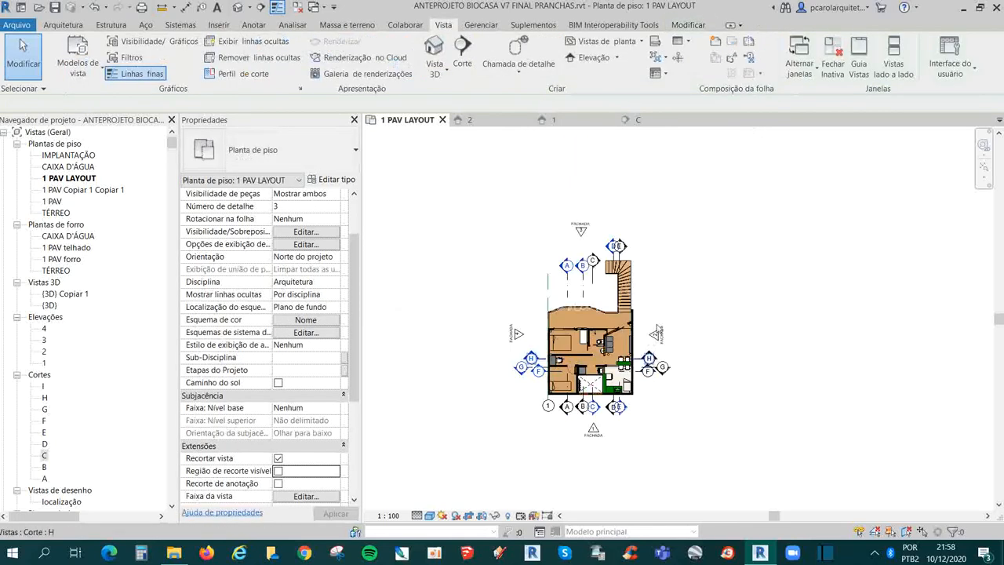
- Try the 1 PAV LAYOUT plan at scale 1:50 and restore 1:100, dismissing the save reminder
scroll(580, 228, "up", 3)
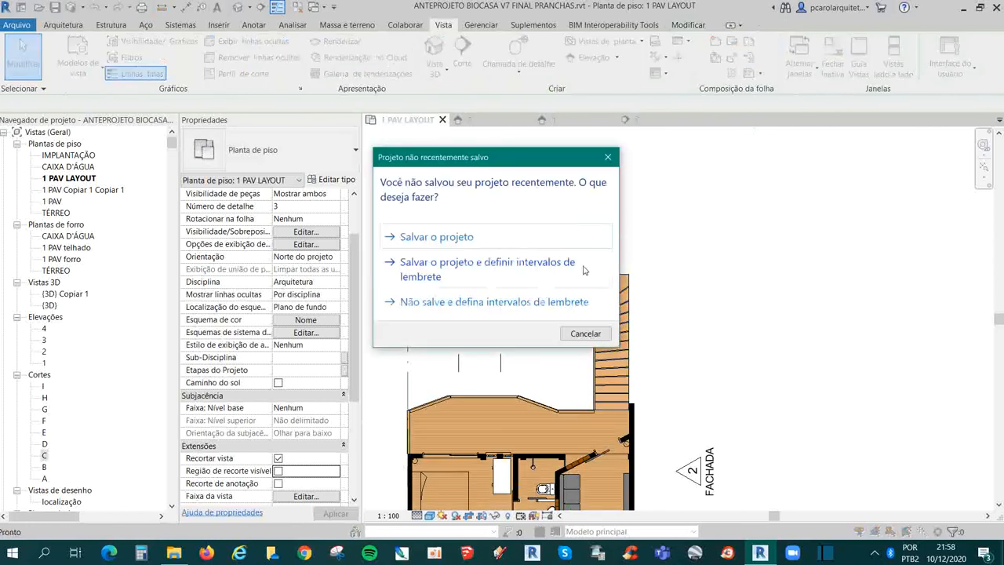
left_click(607, 160)
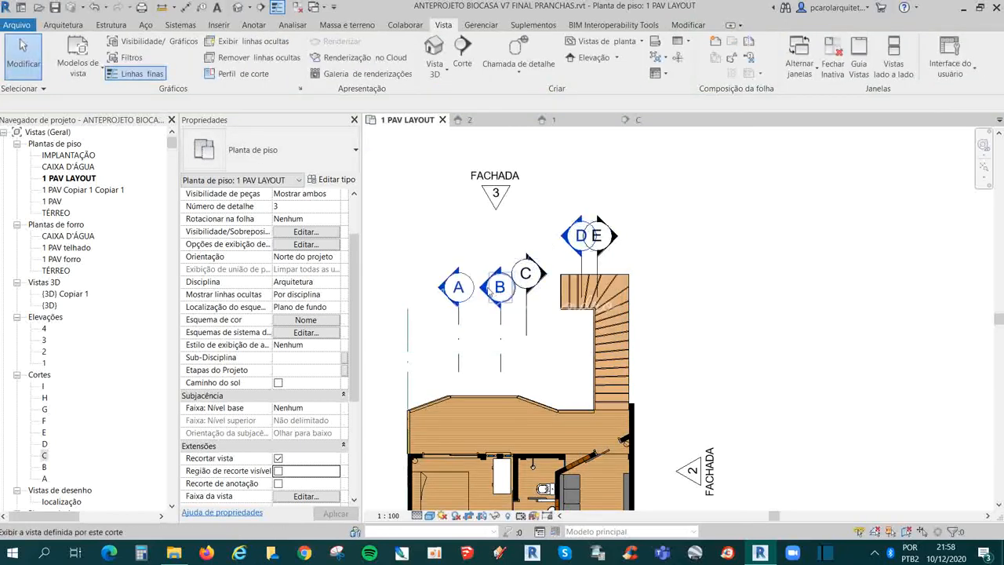
left_click(388, 515)
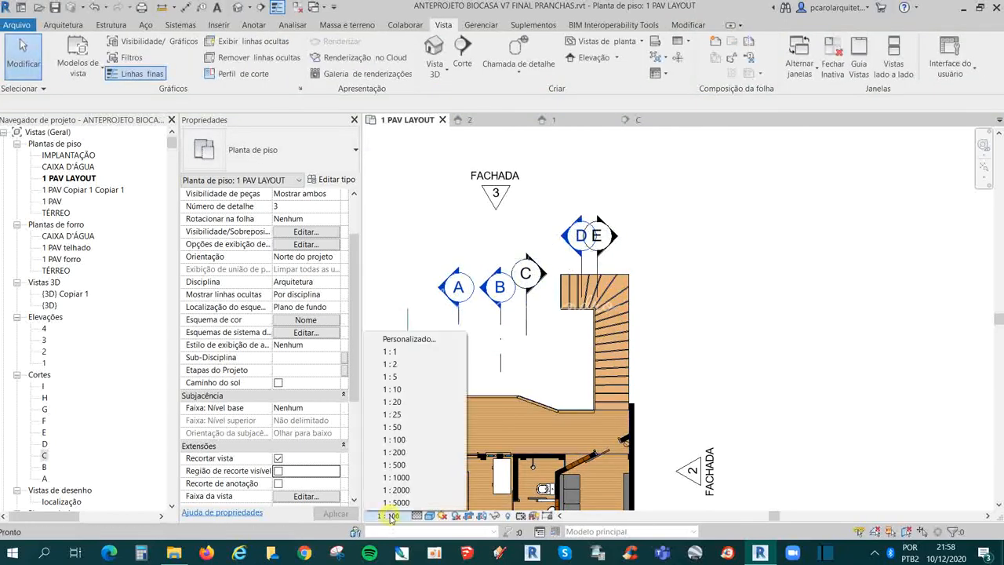
left_click(392, 427)
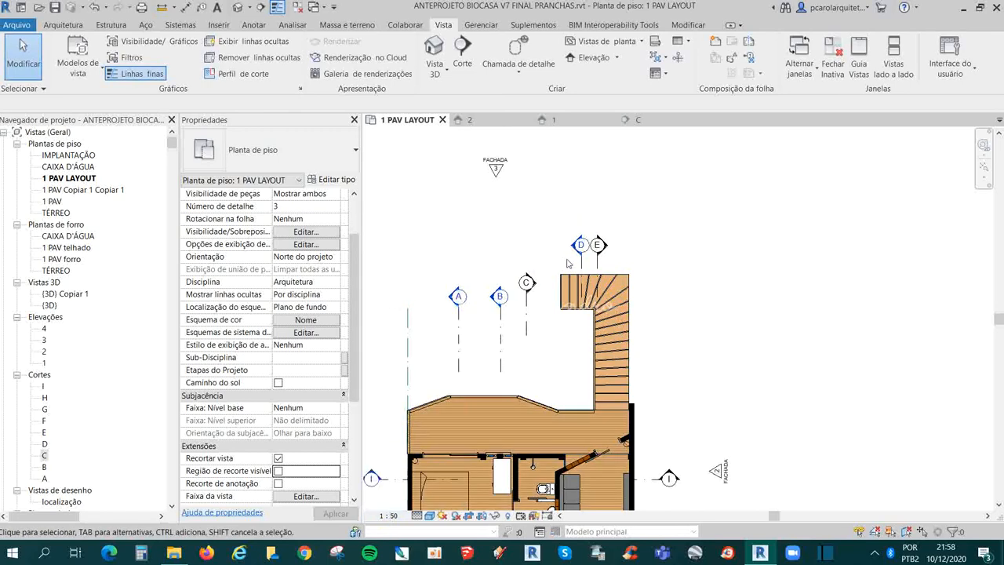
scroll(633, 257, "down", 5)
scroll(571, 464, "up", 4)
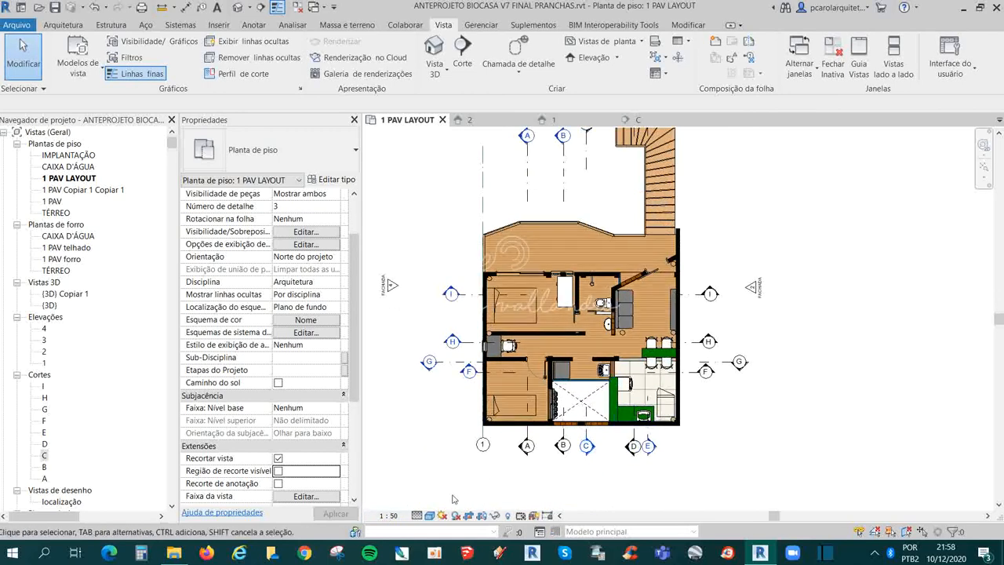
left_click(388, 515)
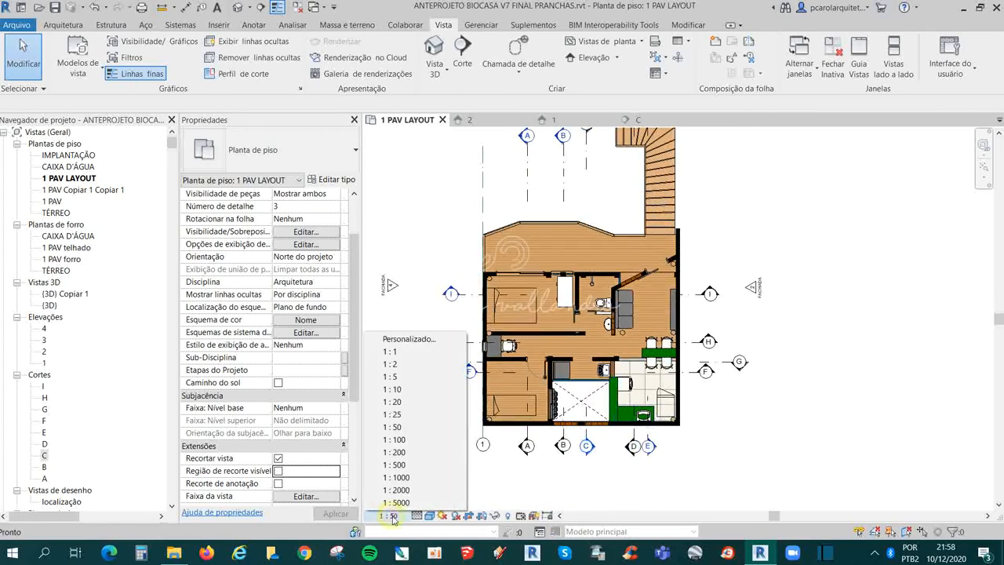
left_click(392, 440)
- Move section D's upper head and line segment farther from the stair, clear of section E's head
scroll(639, 286, "up", 5)
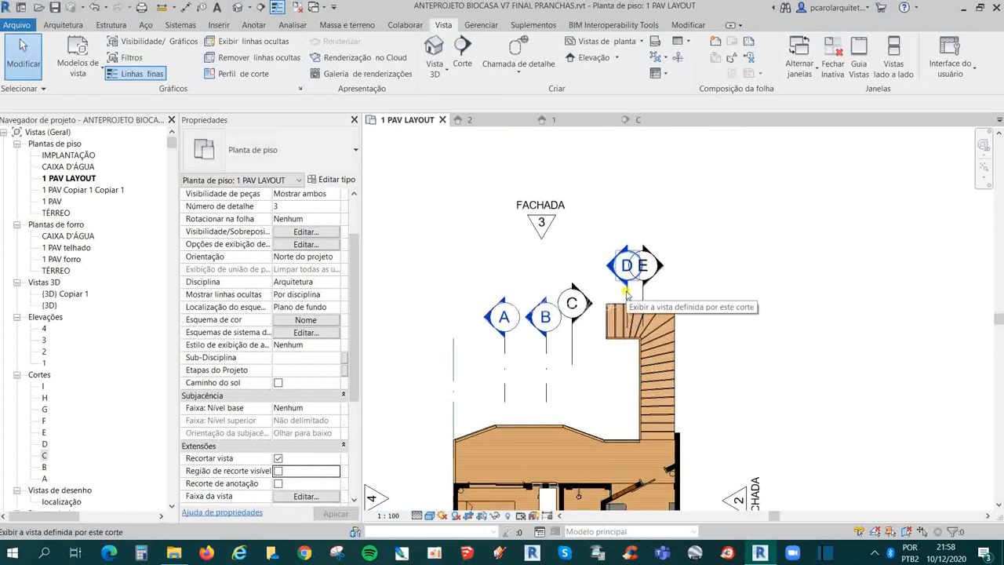
scroll(627, 290, "up", 2)
left_click(628, 285)
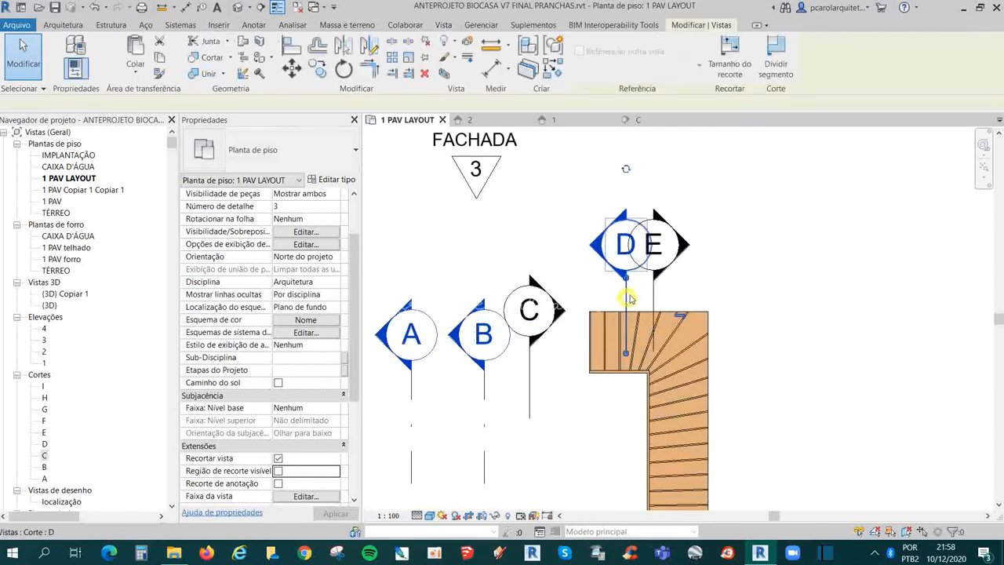
left_click_drag(628, 284, 624, 214)
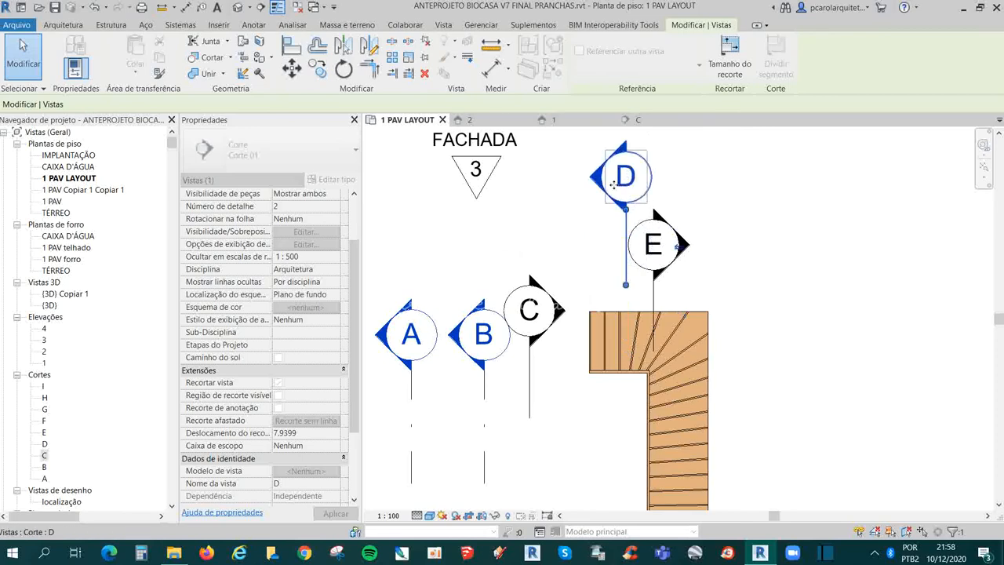
- Examine the overlapping lower heads of sections D and E in the 1 PAV LAYOUT plan
scroll(547, 217, "down", 2)
scroll(548, 218, "down", 3)
left_click(633, 308)
scroll(567, 506, "up", 2)
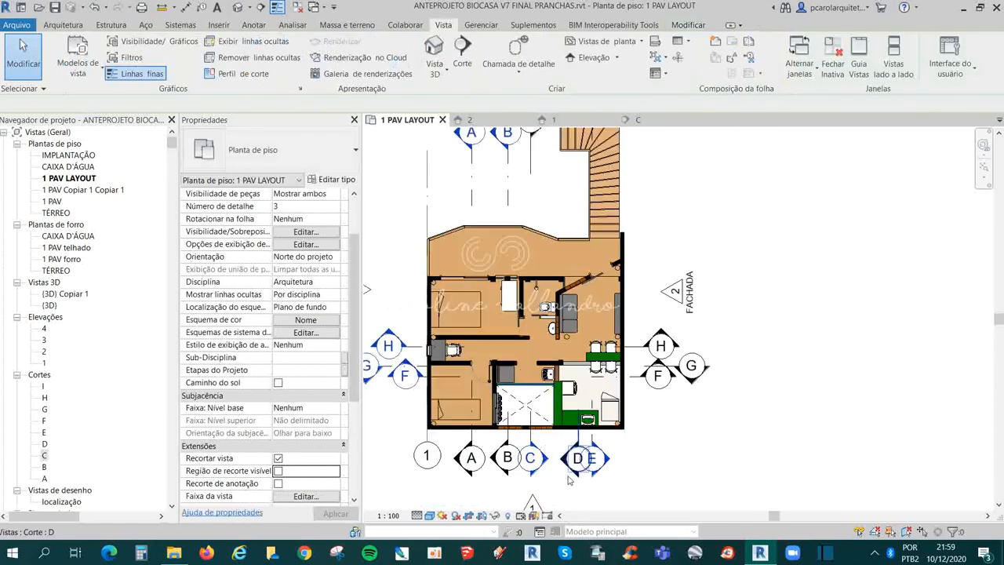
left_click(570, 473)
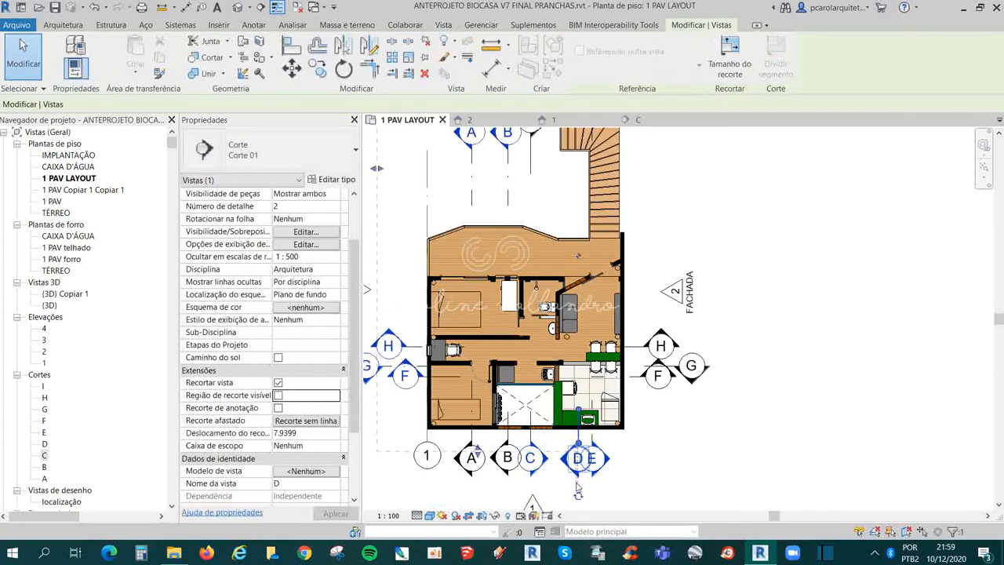
left_click(581, 477)
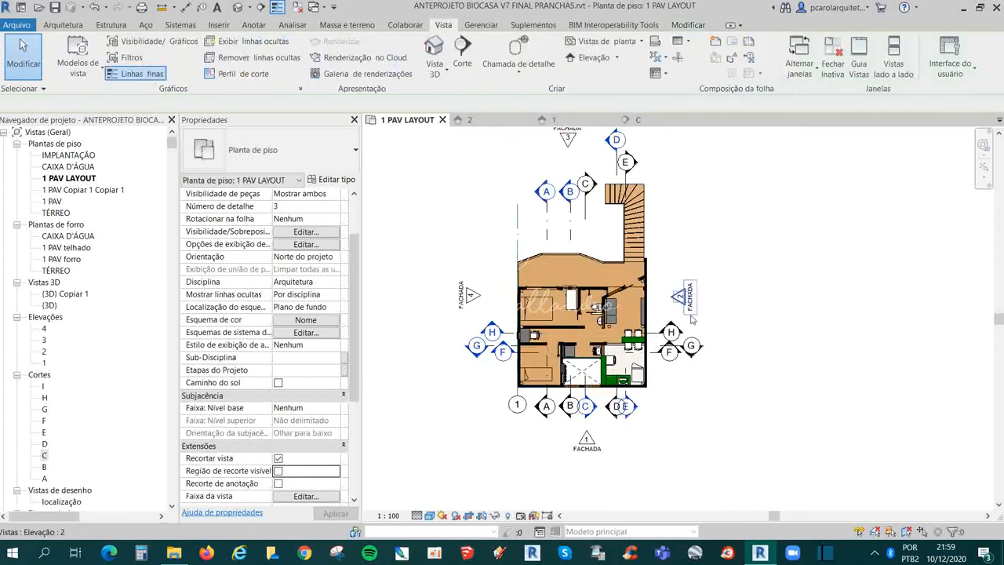
scroll(581, 357, "up", 3)
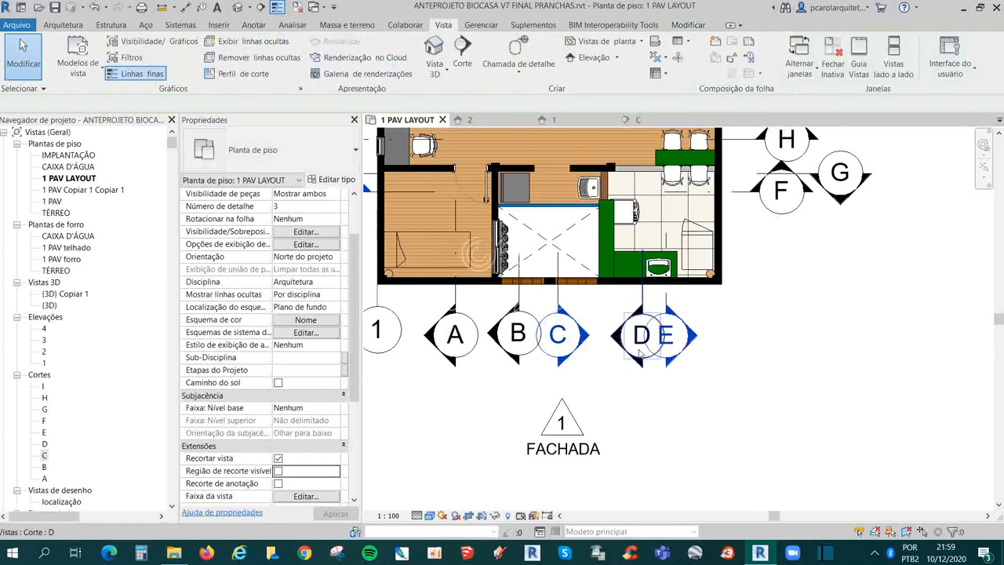
left_click(643, 320)
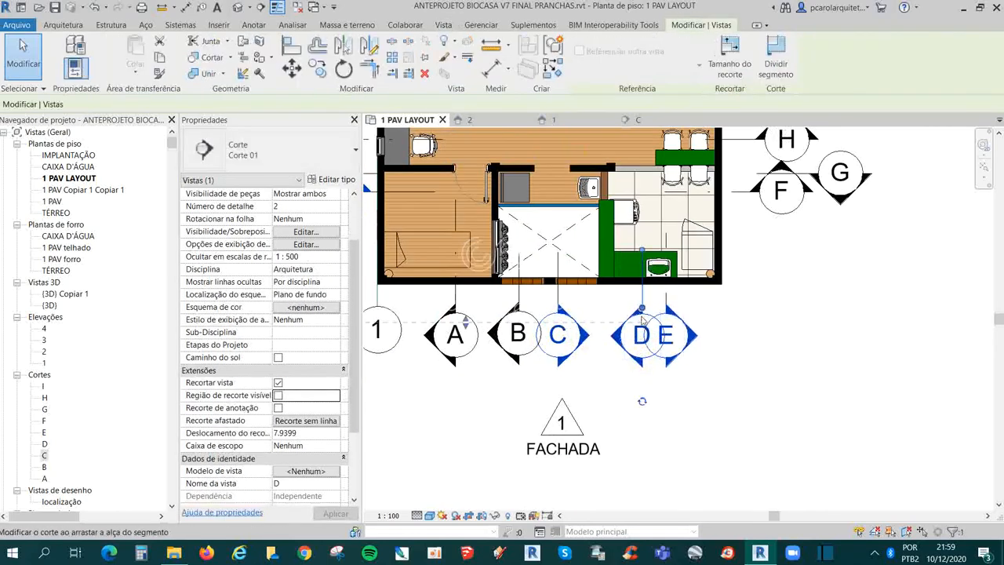
left_click(643, 411)
scroll(643, 312, "up", 2)
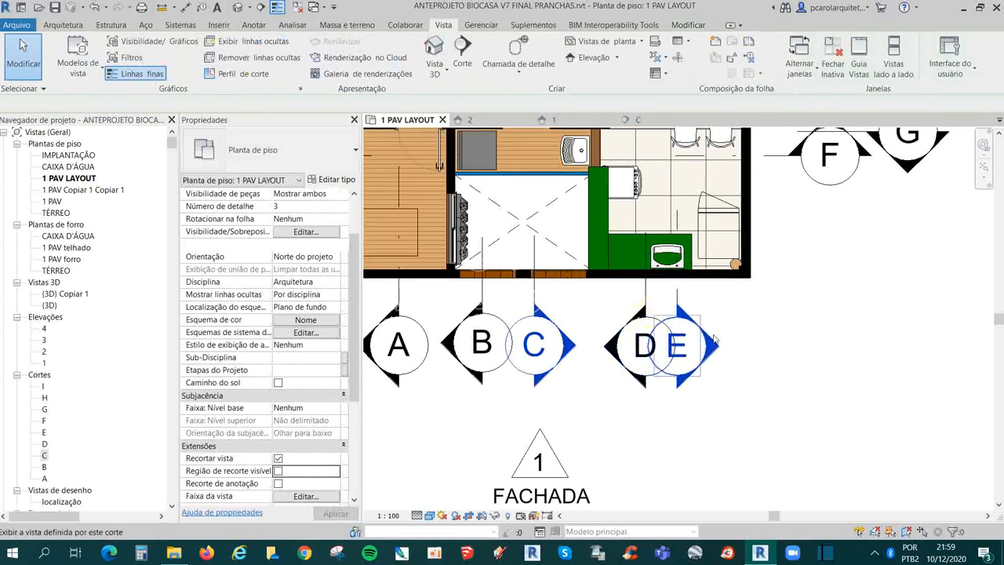
scroll(654, 388, "down", 4)
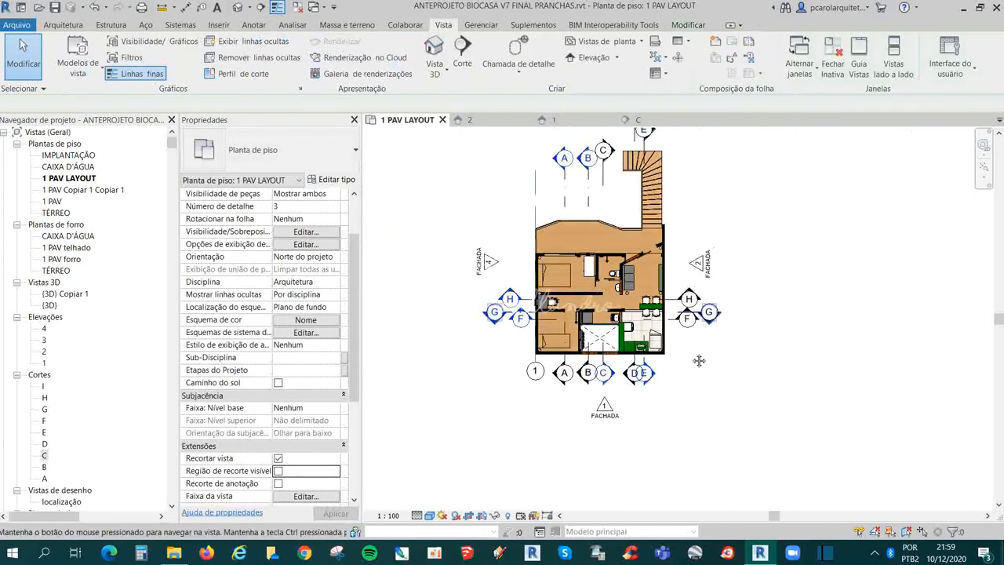
scroll(657, 391, "up", 3)
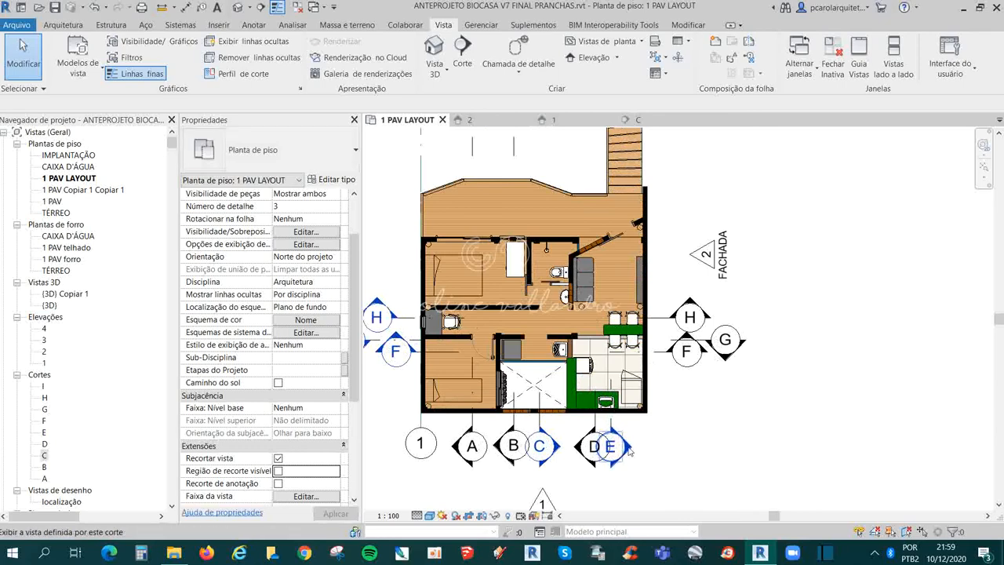
- Move section E's lower head farther from the house, clear of section D's lower head
scroll(629, 448, "down", 2)
left_click(619, 171)
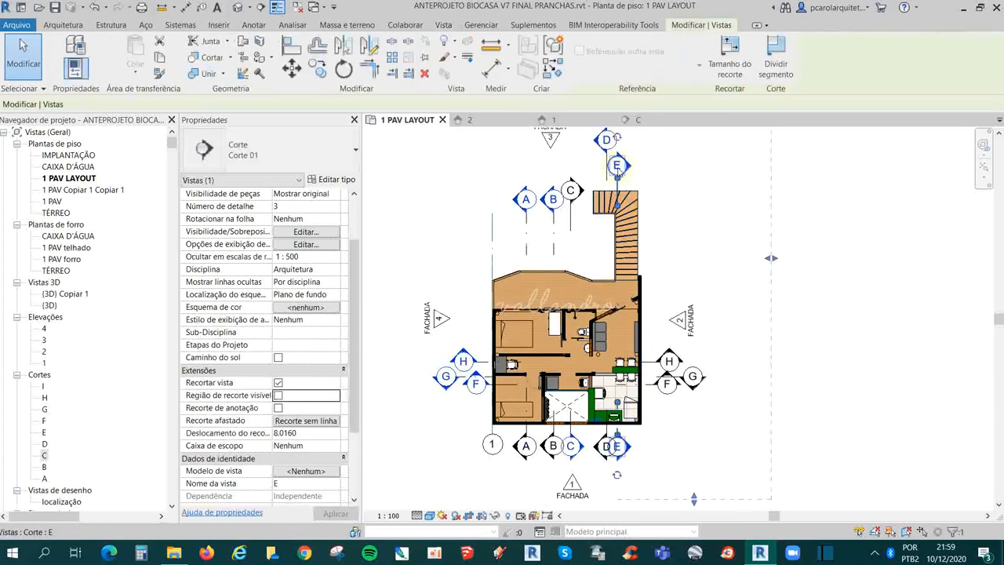
mouse_move(617, 445)
left_mouse_down()
mouse_move(617, 493)
mouse_move(624, 453)
left_mouse_up()
left_click(668, 453)
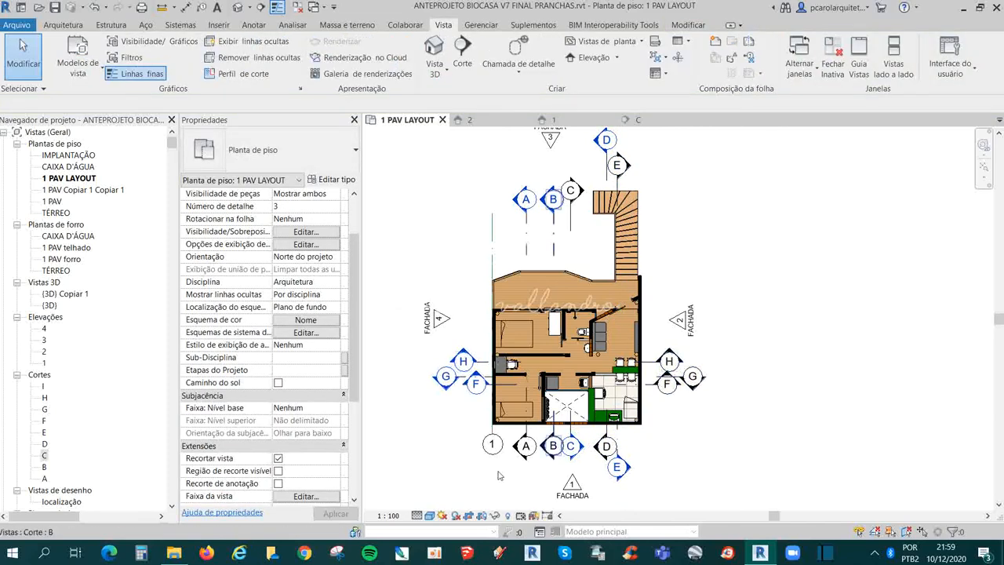
left_click(388, 515)
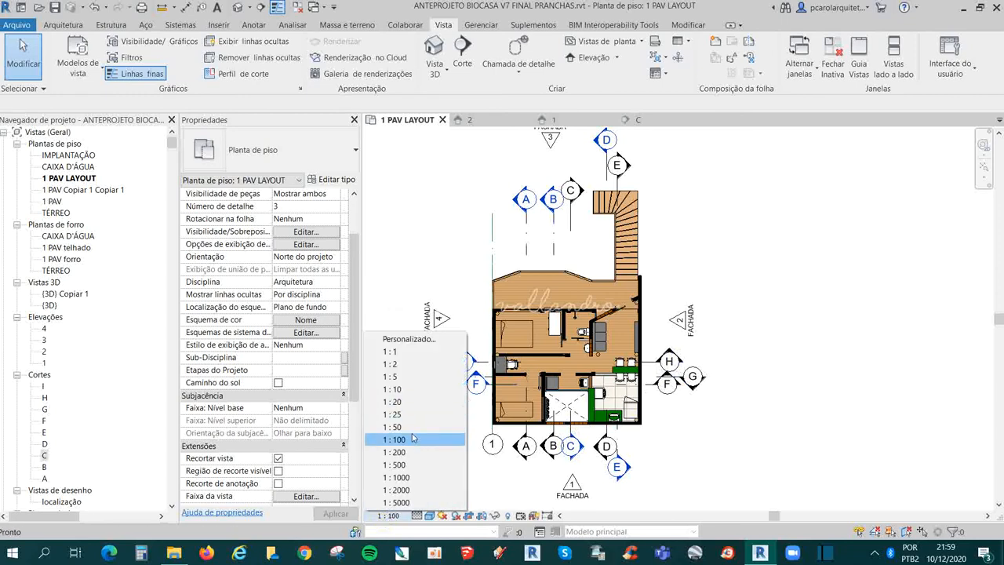
left_click(843, 423)
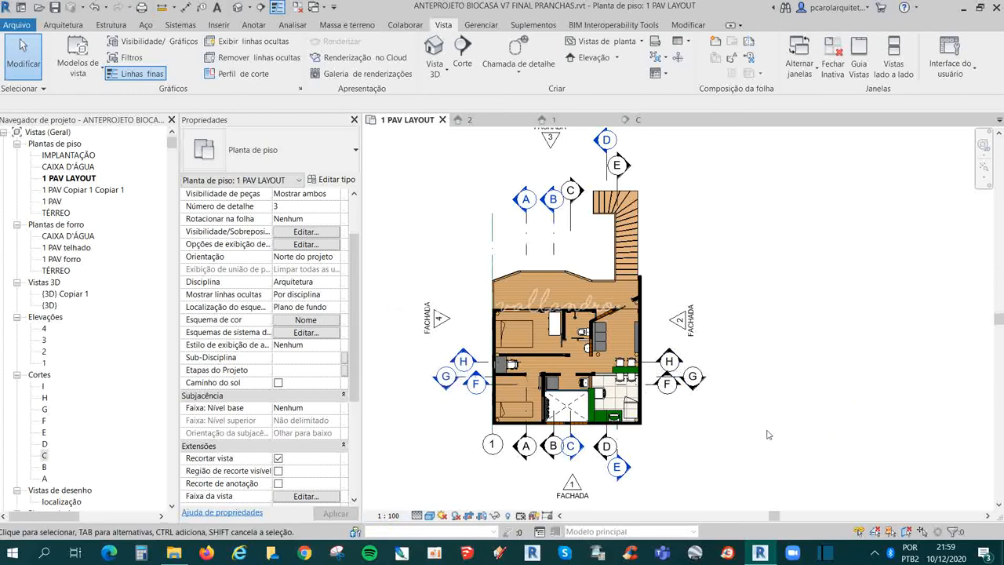
scroll(667, 357, "up", 2)
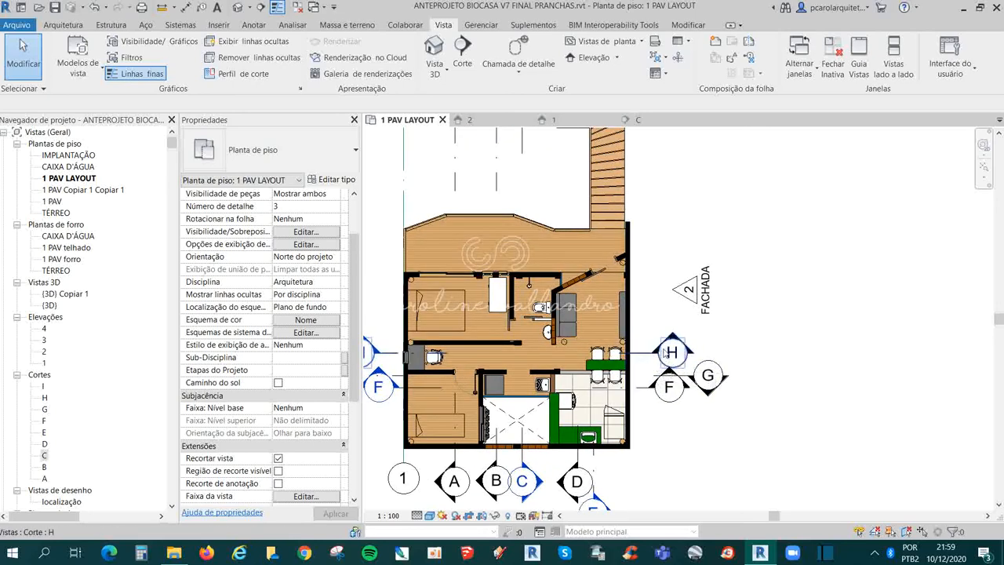
scroll(729, 378, "down", 1)
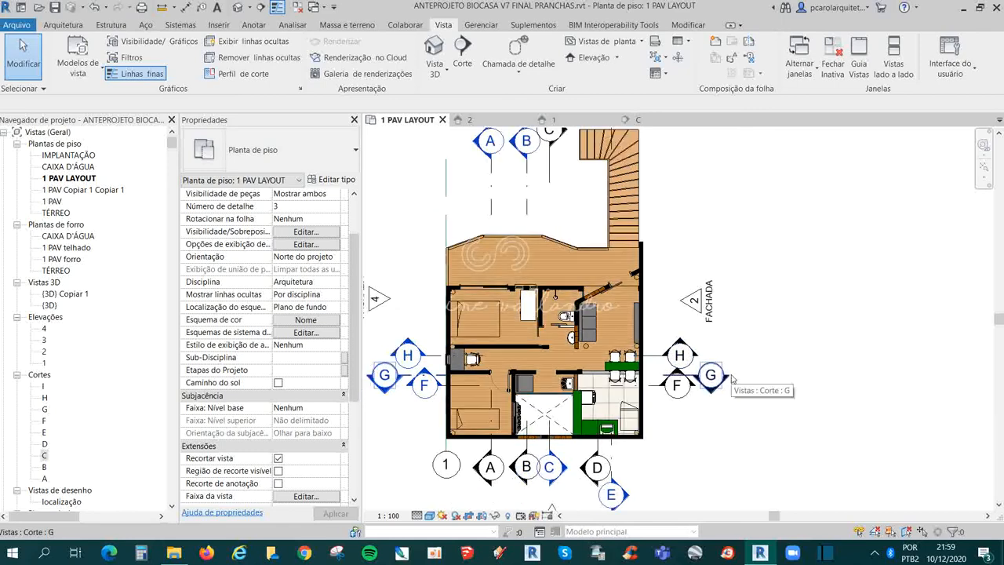
middle_click_drag(813, 380, 764, 363)
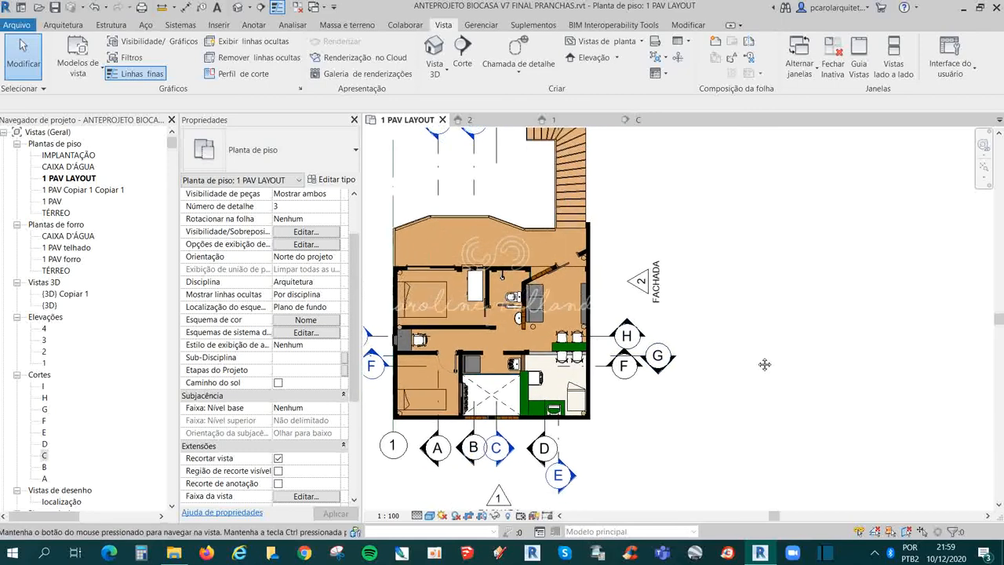
- Open section E's view from its marker and examine the roof, upper-floor interior and stair
double_click(568, 469)
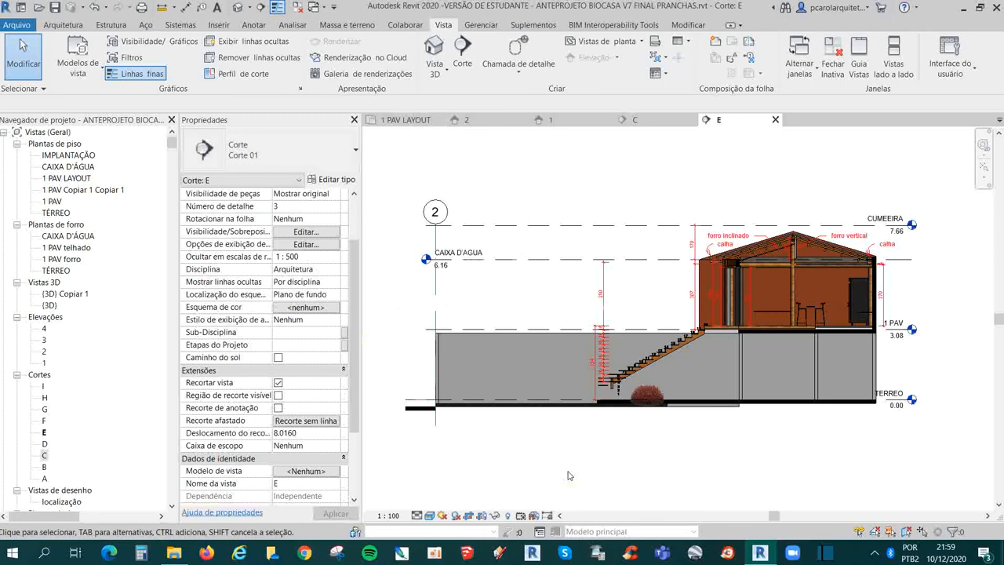
scroll(862, 313, "up", 5)
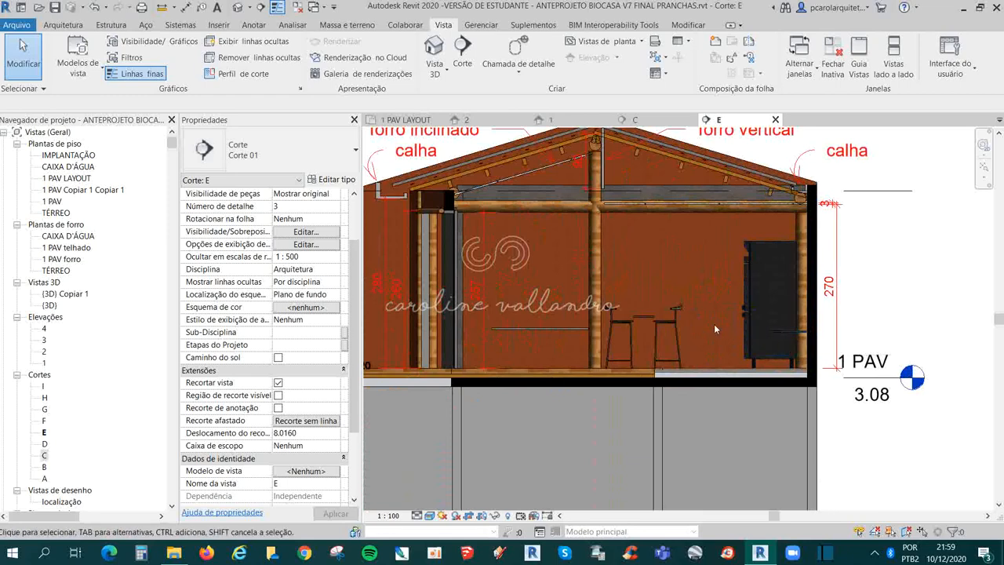
middle_click_drag(512, 330, 609, 313)
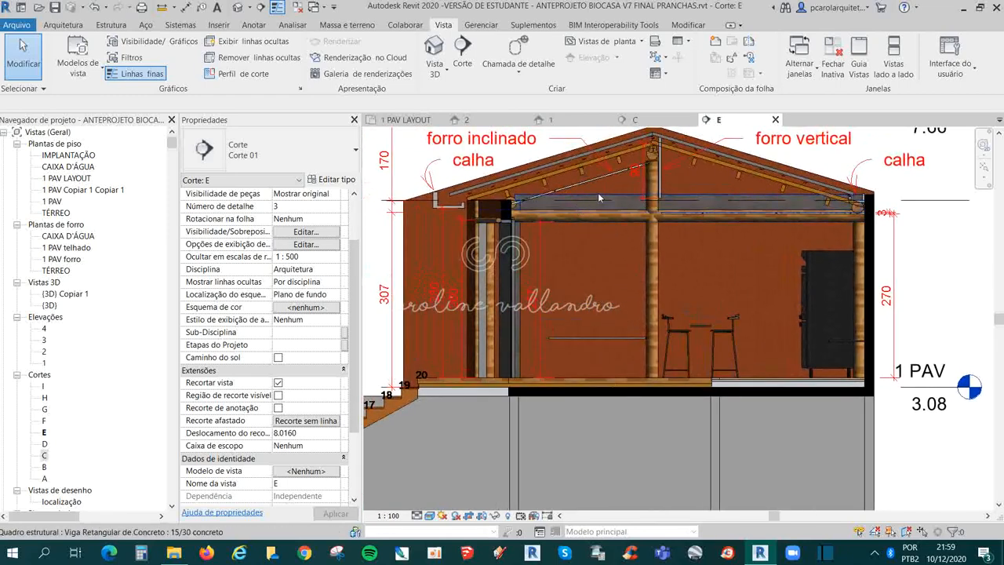
scroll(548, 238, "down", 2)
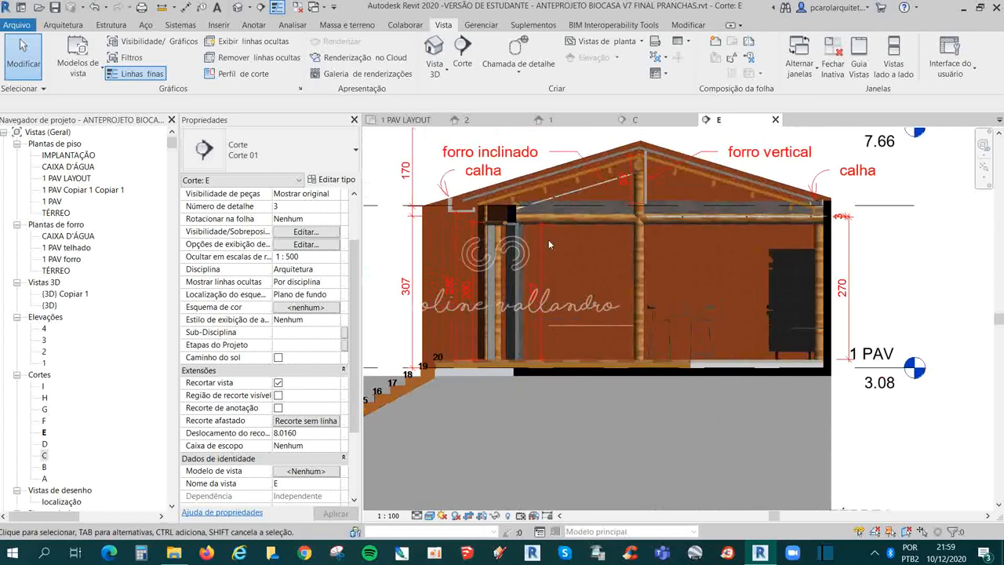
middle_click_drag(519, 265, 555, 282)
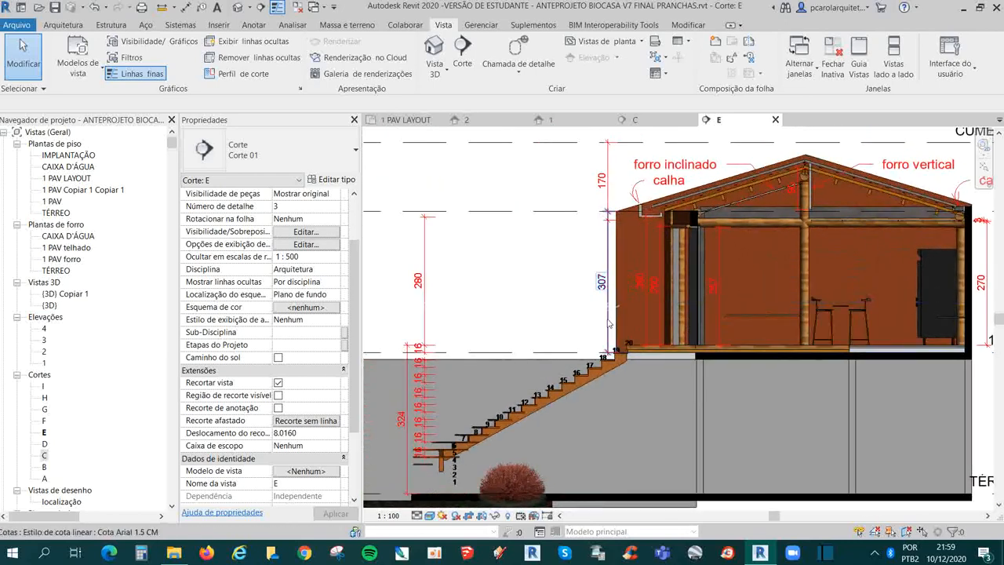
scroll(679, 215, "down", 1)
- Compare the section C and section E views by switching between them
left_click(637, 120)
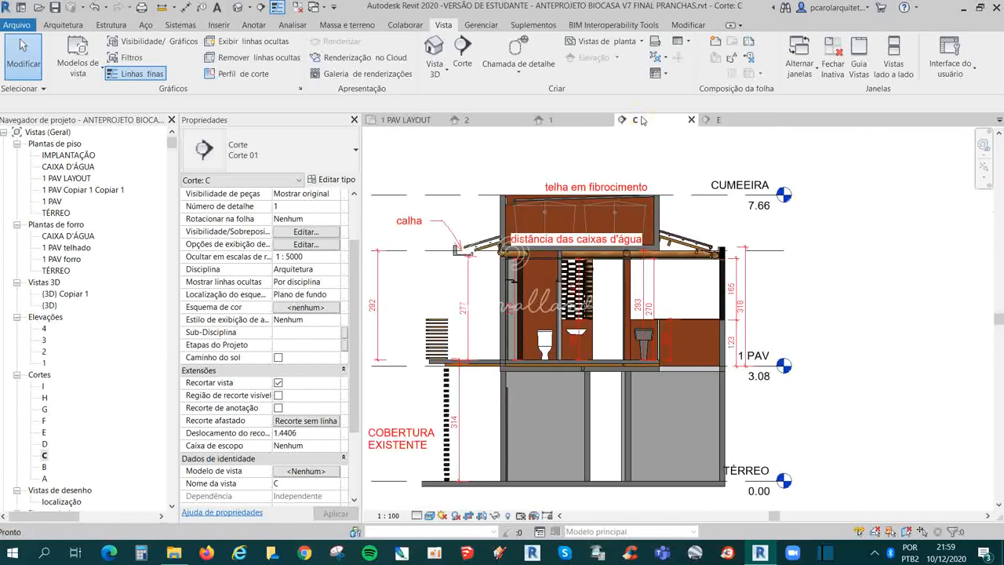
left_click(719, 120)
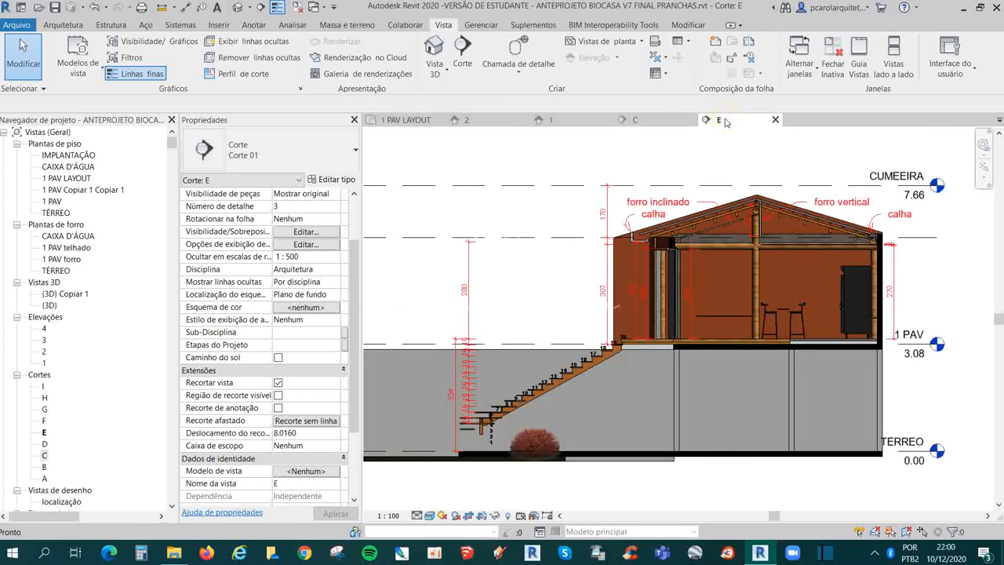
left_click(634, 120)
left_click(720, 120)
- In the 1 PAV LAYOUT plan, extend section C's view depth to about 5.53, past the exterior wall facing elevation 2
left_click(407, 120)
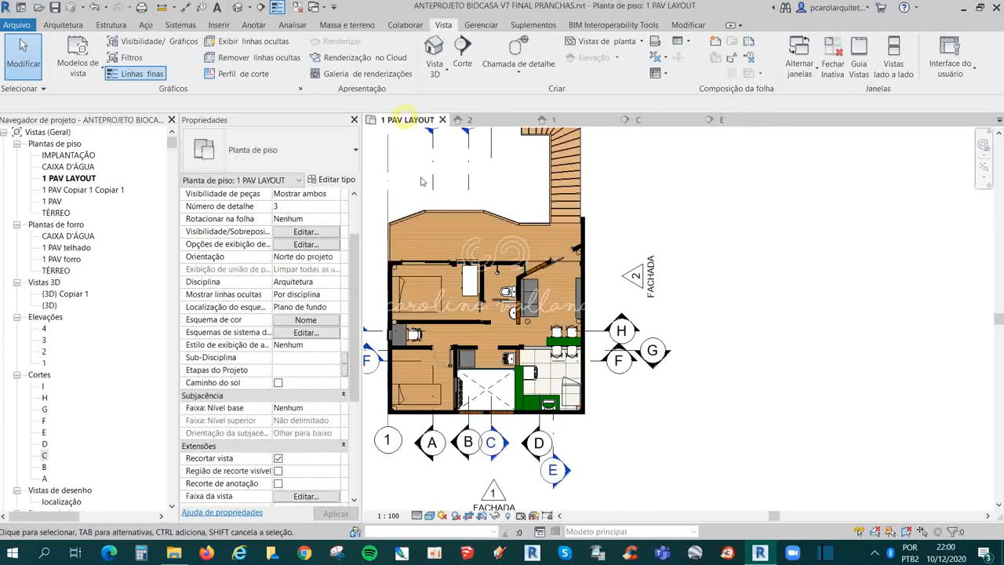
scroll(544, 225, "up", 2)
left_click(531, 235)
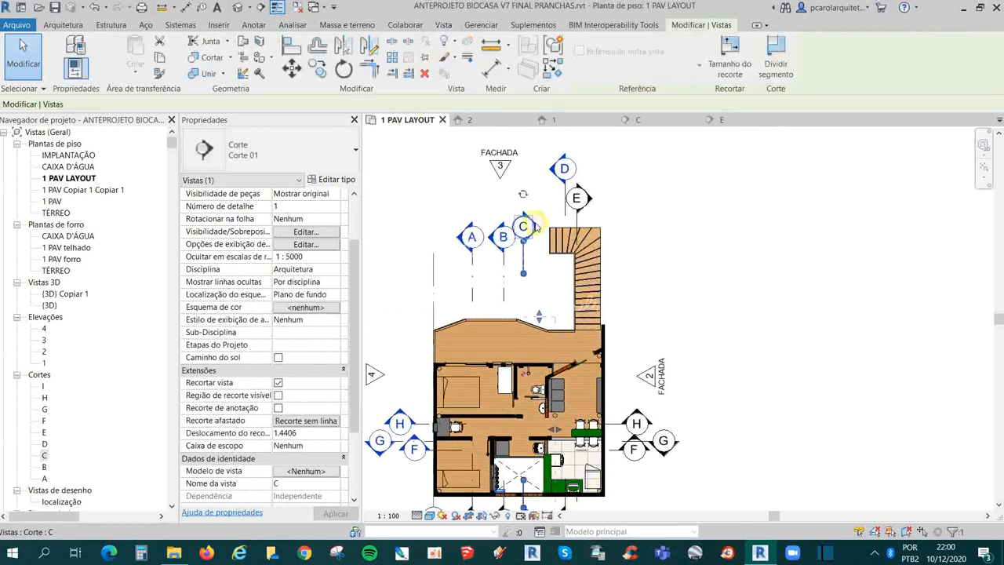
left_click(739, 269)
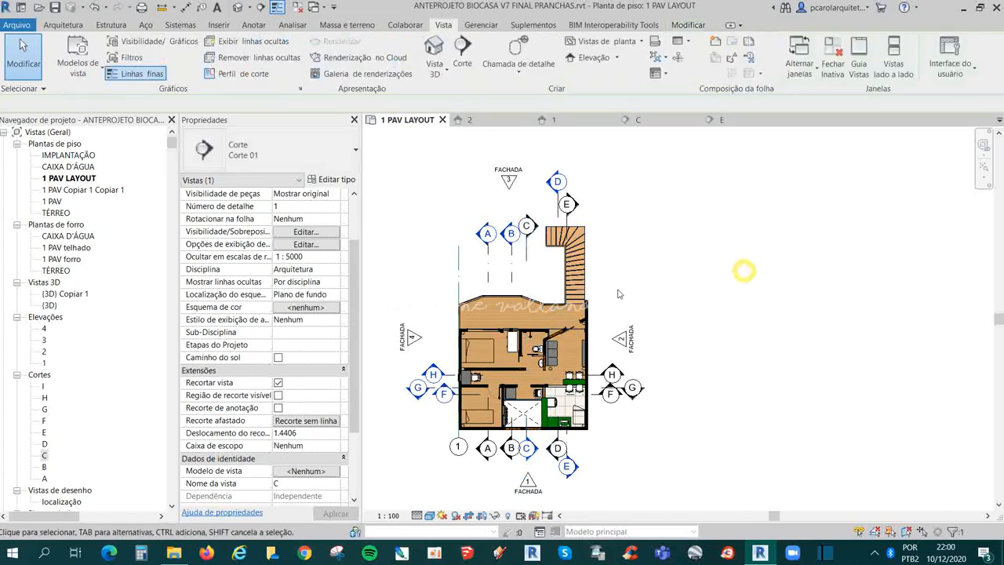
scroll(529, 448, "up", 1)
left_click(529, 448)
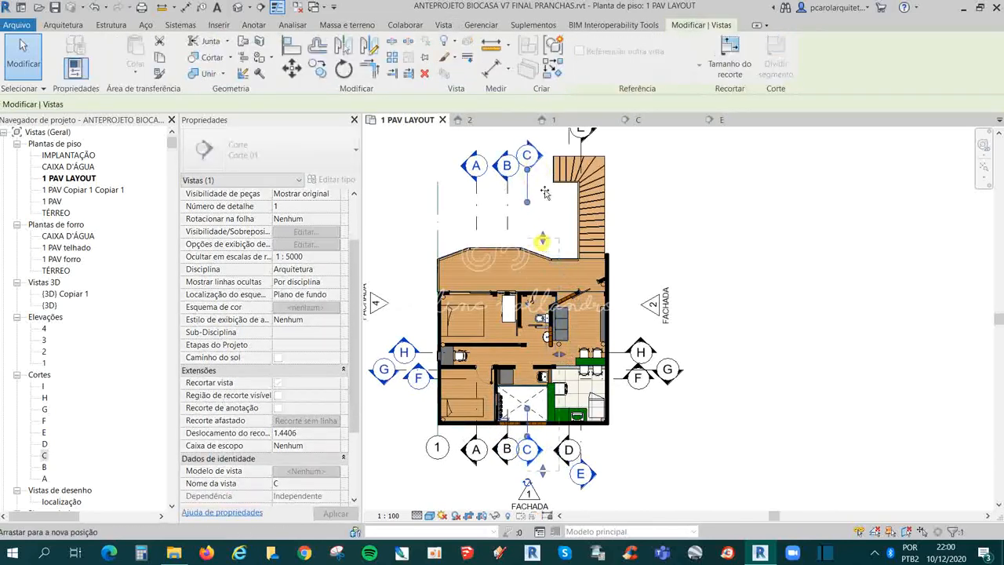
left_click_drag(574, 316, 650, 316)
left_click(770, 297)
- Review the view extents and view range settings of the 1 PAV LAYOUT plan
scroll(745, 300, "down", 3)
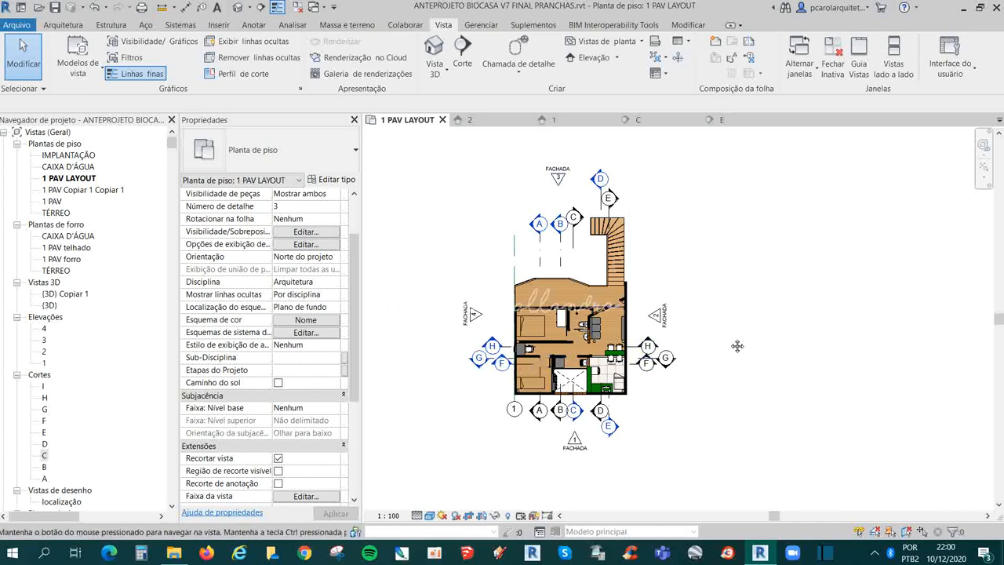
middle_click_drag(715, 345, 665, 350)
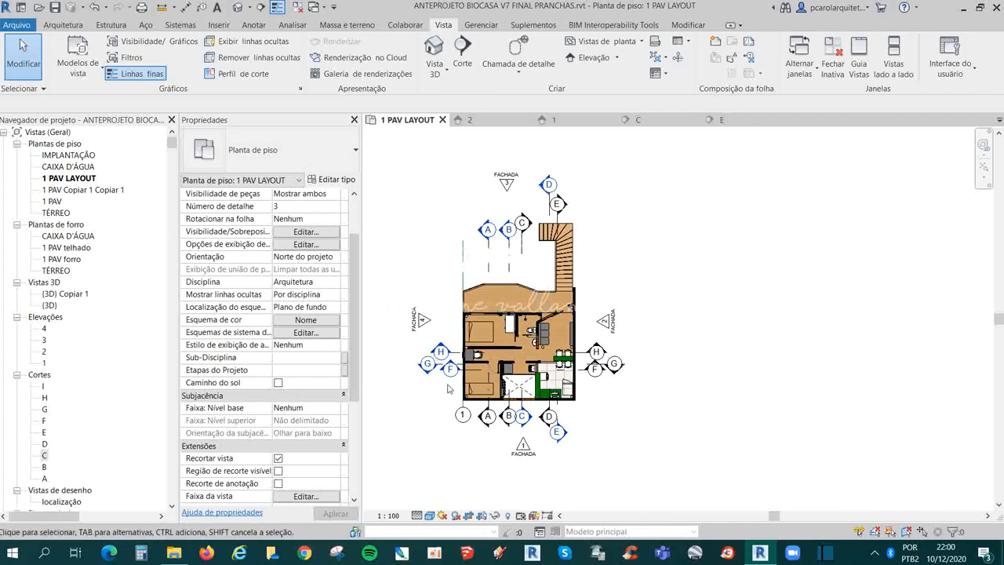
scroll(355, 313, "down", 5)
left_click(409, 250)
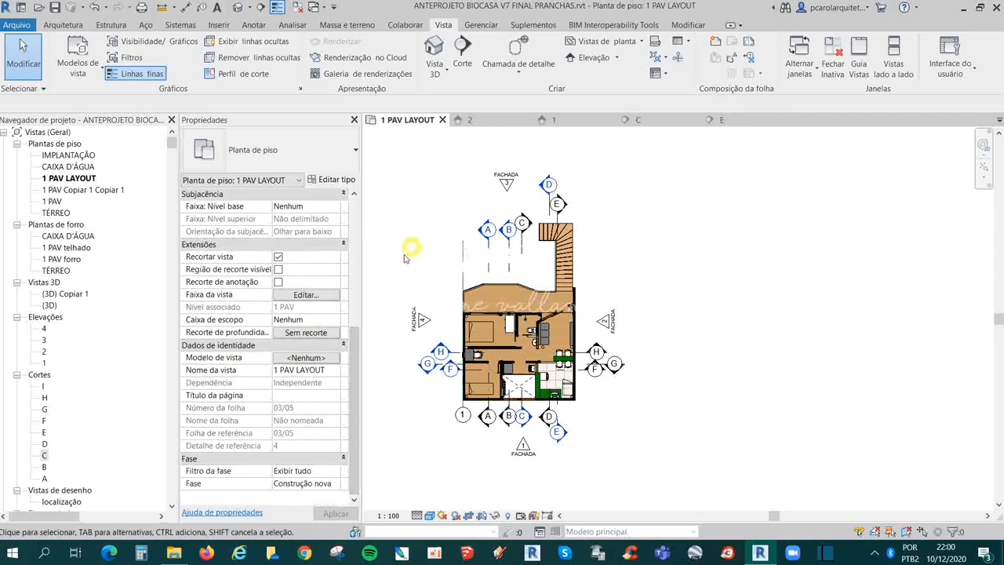
left_click(306, 296)
left_click(914, 187)
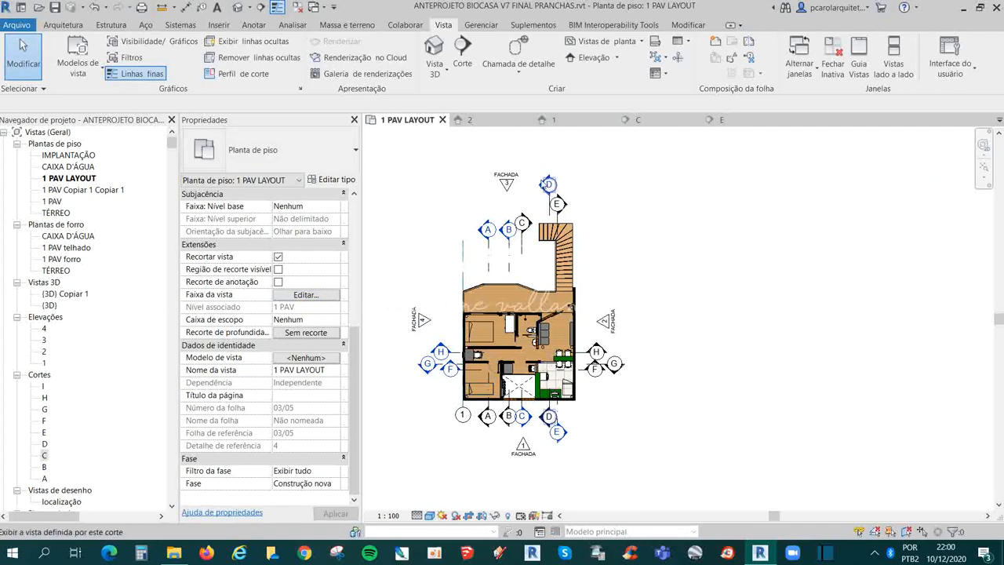
- Check the view depth boundaries of sections C and A in the plan, leaving nothing selected
left_click(523, 244)
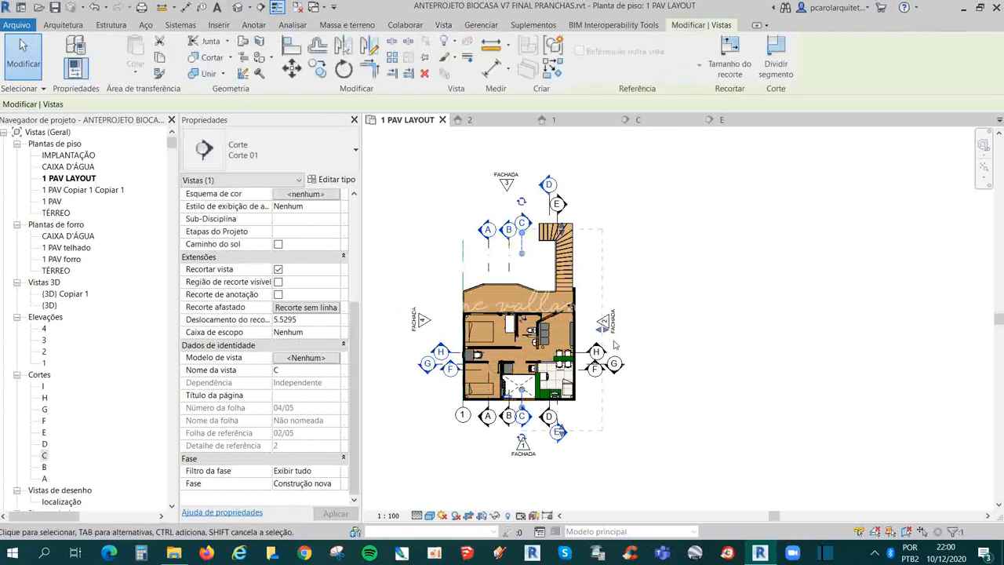
left_click(488, 252)
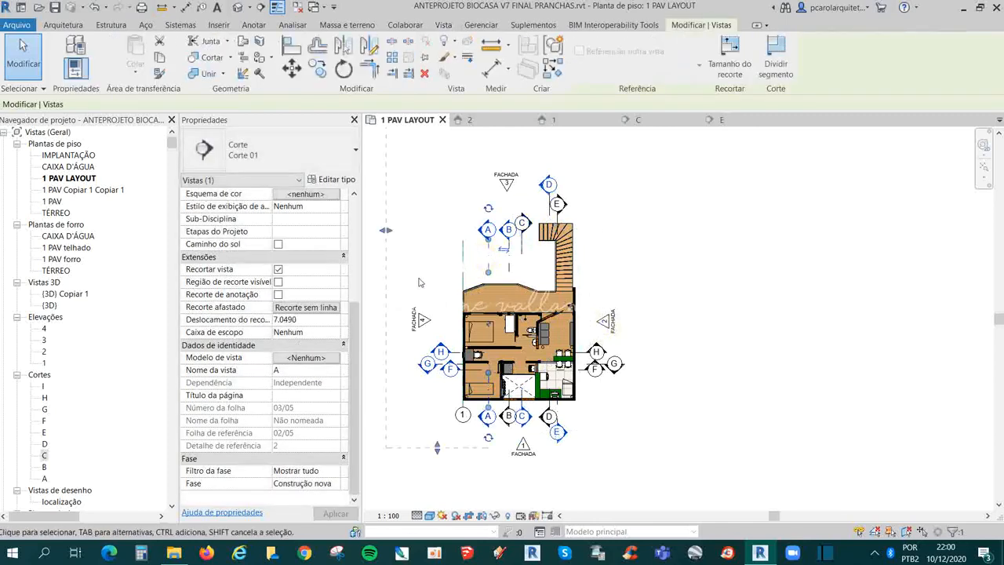
left_click(387, 226)
scroll(718, 302, "down", 2)
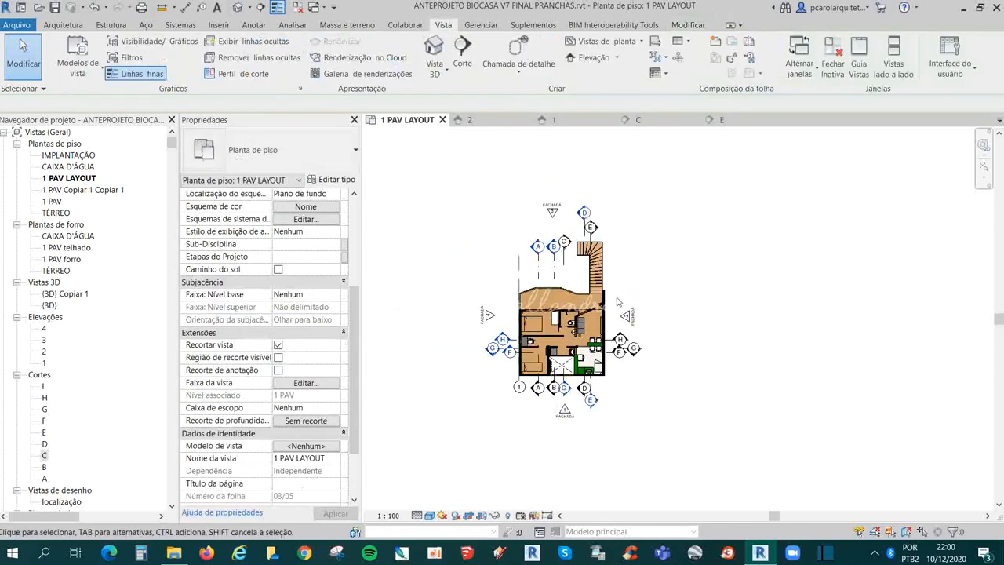